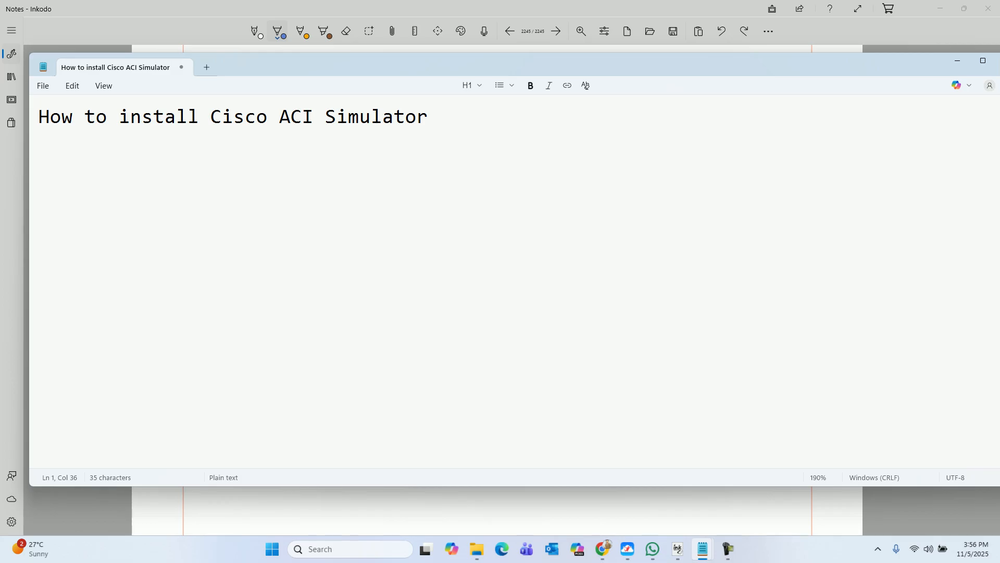
Step: Type the heading 'Application Centric Infrastructure [ACI]' followed by blank lines
{"action": "type", "text": "Application Centric in"}
{"action": "key", "text": "BackSpace"}
{"action": "key", "text": "BackSpace"}
{"action": "type", "text": "Infrastruv"}
{"action": "key", "text": "BackSpace"}
{"action": "type", "text": "cture "}
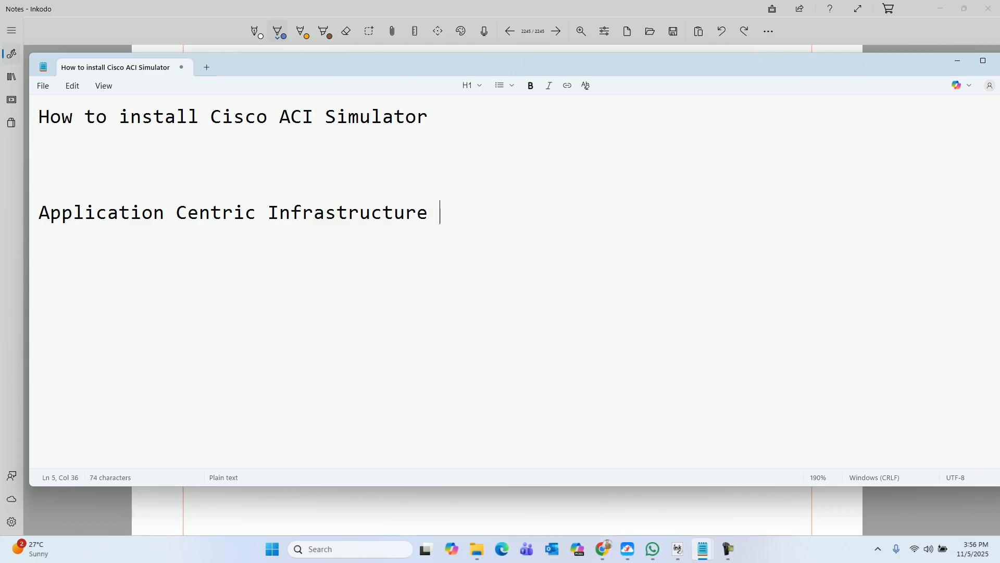
{"action": "type", "text": "[ACI]"}
{"action": "key", "text": "Return"}
{"action": "key", "text": "Return"}
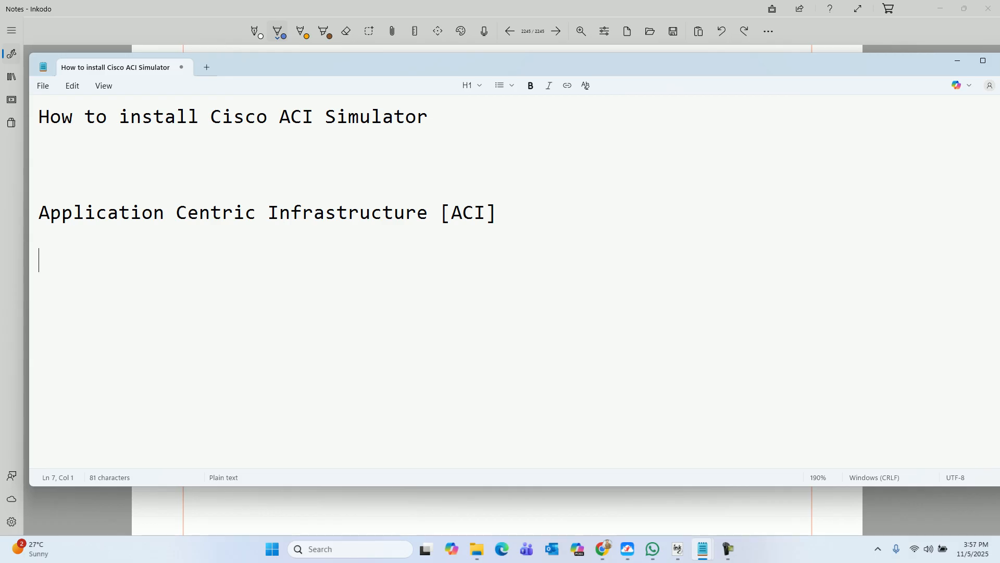
Step: List 'ACI components :' as 1. Spine Switches, 2. Leaf switches, 3. Cisco APIC
{"action": "key", "text": "Return"}
{"action": "type", "text": "ACI components :"}
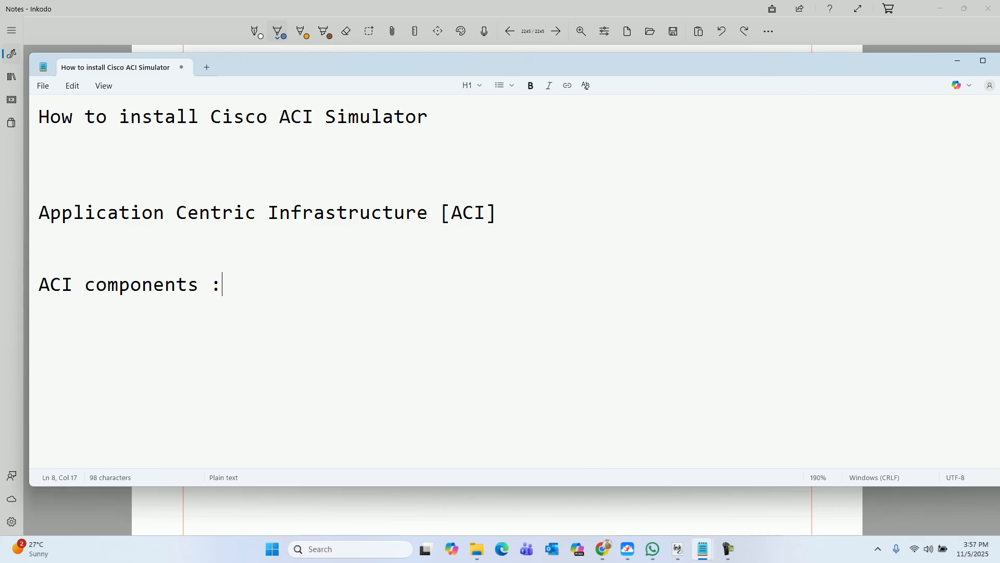
{"action": "key", "text": "Return"}
{"action": "type", "text": "1. Spine W"}
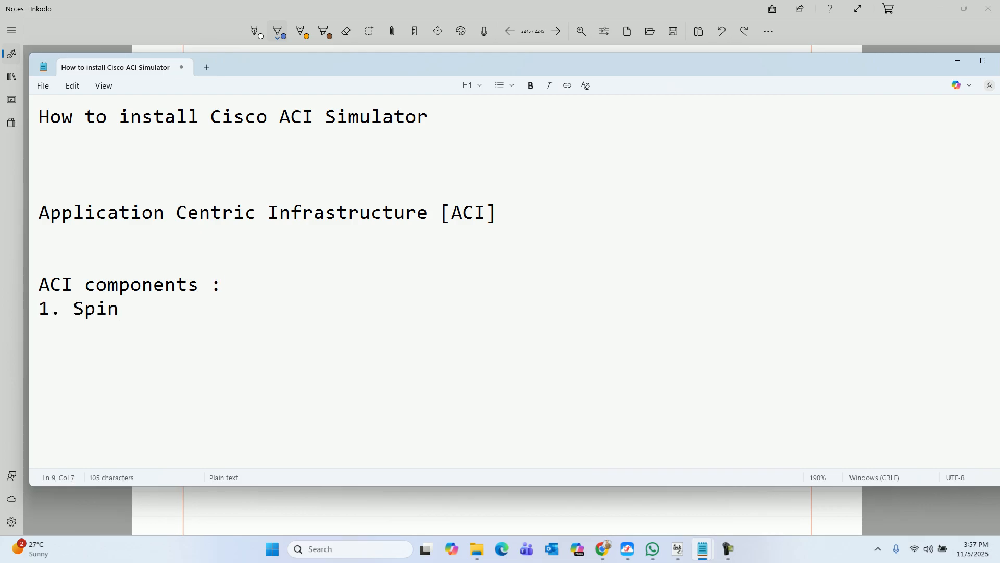
{"action": "key", "text": "BackSpace"}
{"action": "type", "text": "Switches"}
{"action": "key", "text": "Return"}
{"action": "type", "text": "2. Leaf switches"}
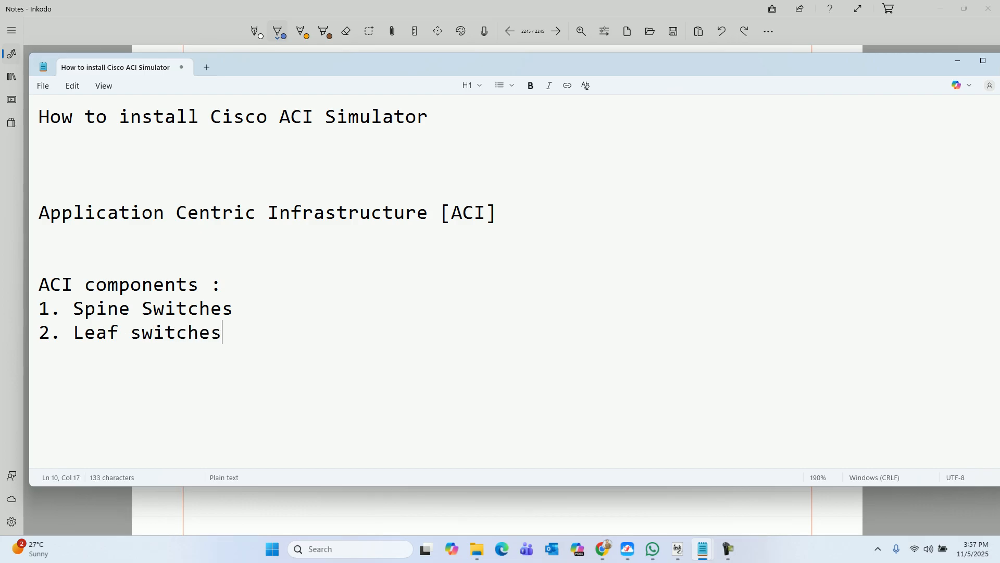
{"action": "key", "text": "Return"}
{"action": "type", "text": "3. Cisco APIC"}
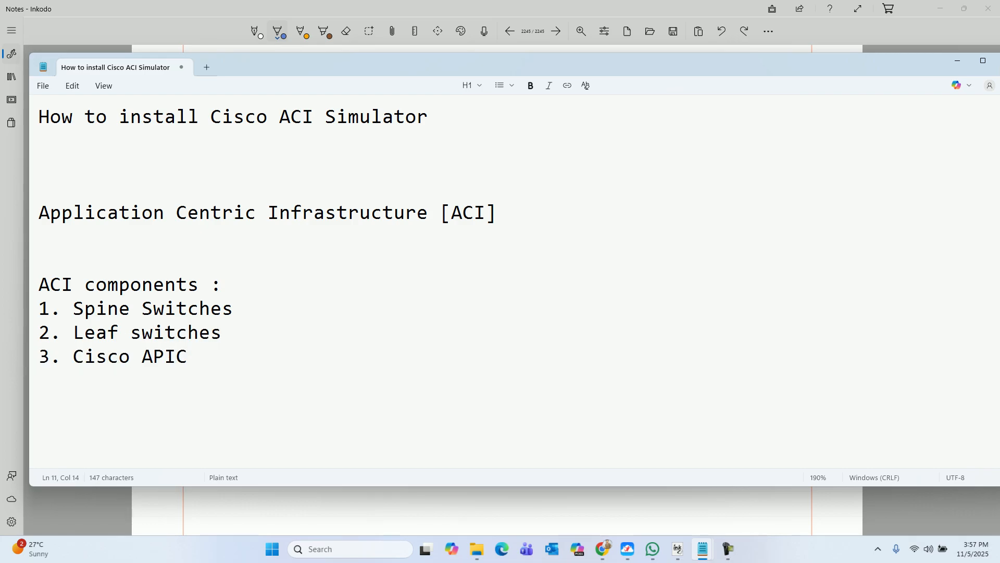
Step: Add the note '-- Spine and Leaf Architecture' followed by blank lines
{"action": "key", "text": "Return"}
{"action": "key", "text": "Return"}
{"action": "type", "text": "-- Spine and Leaf Architecture"}
{"action": "key", "text": "Return"}
{"action": "key", "text": "Return"}
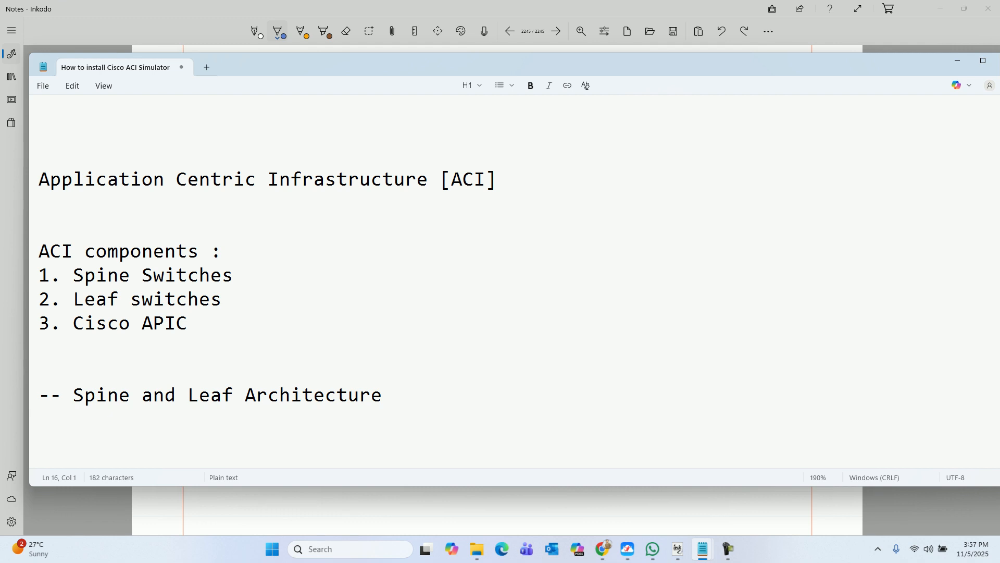
{"action": "key", "text": "Return"}
{"action": "key", "text": "Return"}
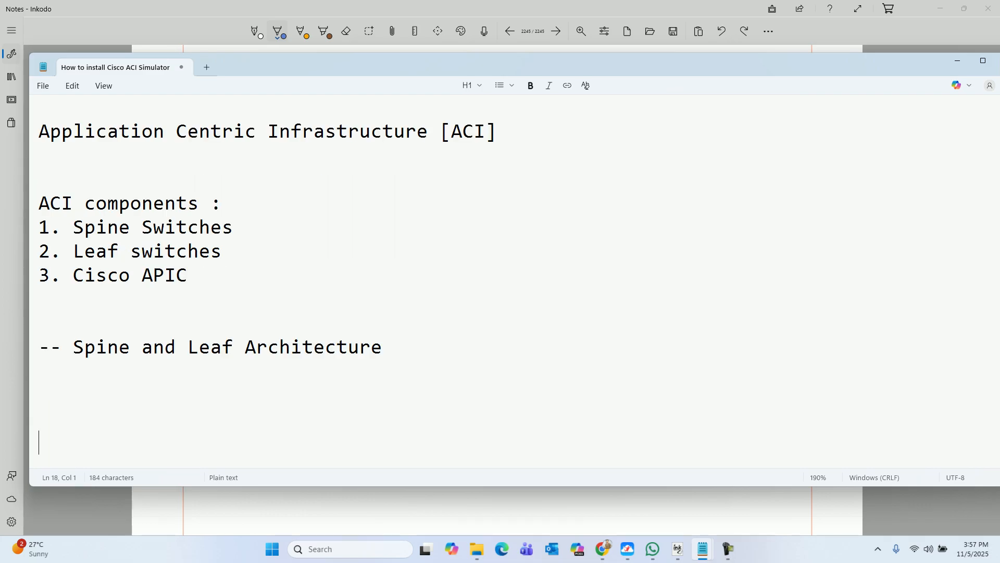
{"action": "key", "text": "Return"}
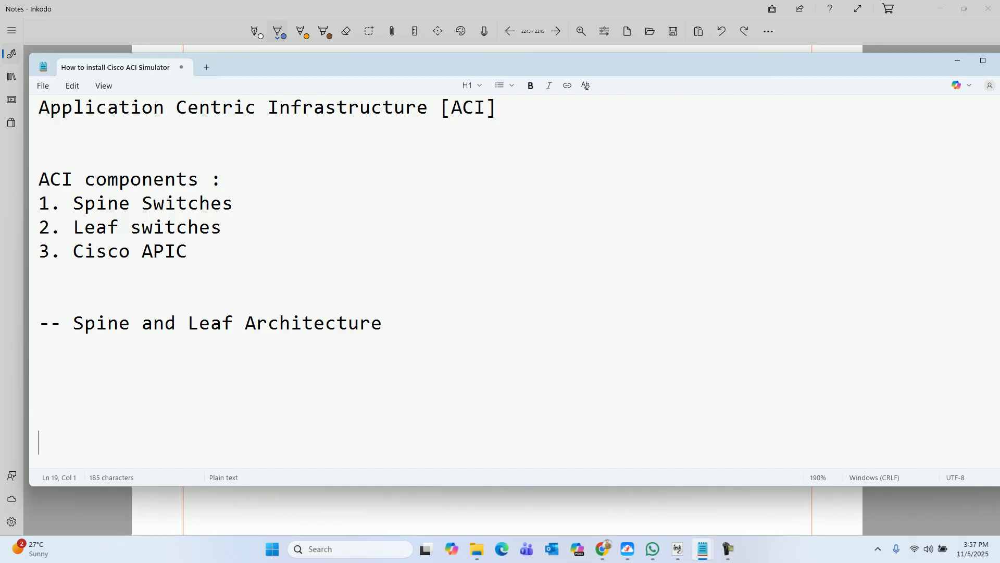
Step: Add the note 'Nexus switches ---- ACI-OS mode' below it
{"action": "type", "text": "Labs"}
{"action": "key", "text": "BackSpace"}
{"action": "key", "text": "BackSpace"}
{"action": "key", "text": "BackSpace"}
{"action": "key", "text": "BackSpace"}
{"action": "key", "text": "BackSpace"}
{"action": "type", "text": "Nexus sw"}
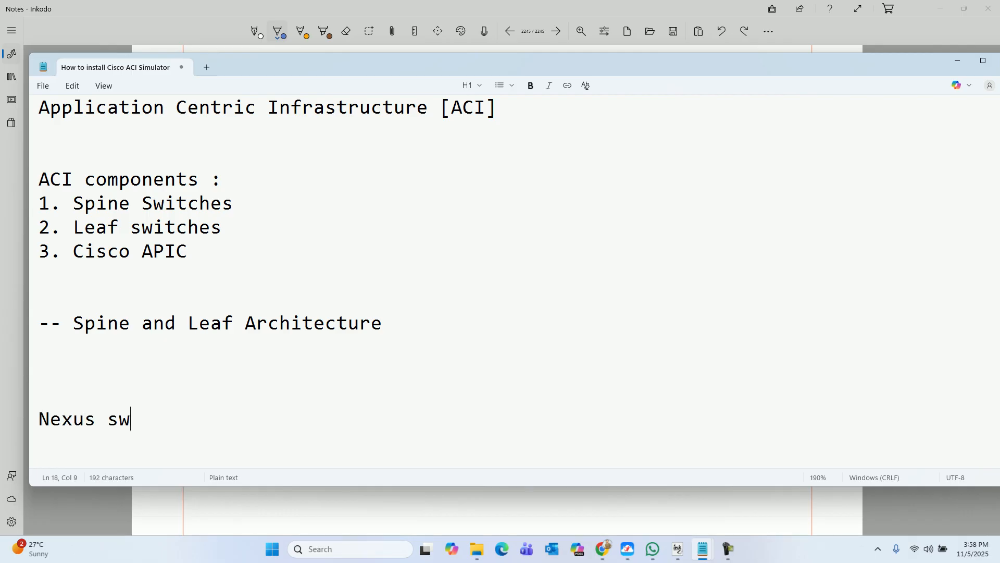
{"action": "type", "text": "itches ---- N"}
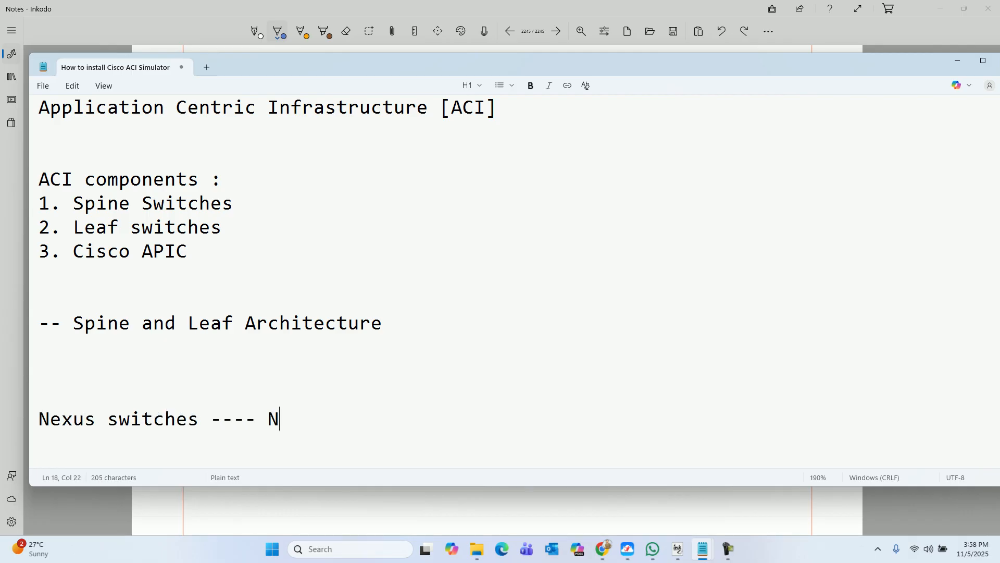
{"action": "key", "text": "BackSpace"}
{"action": "type", "text": "ACI-OS mode"}
{"action": "key", "text": "Return"}
{"action": "key", "text": "Return"}
{"action": "key", "text": "Return"}
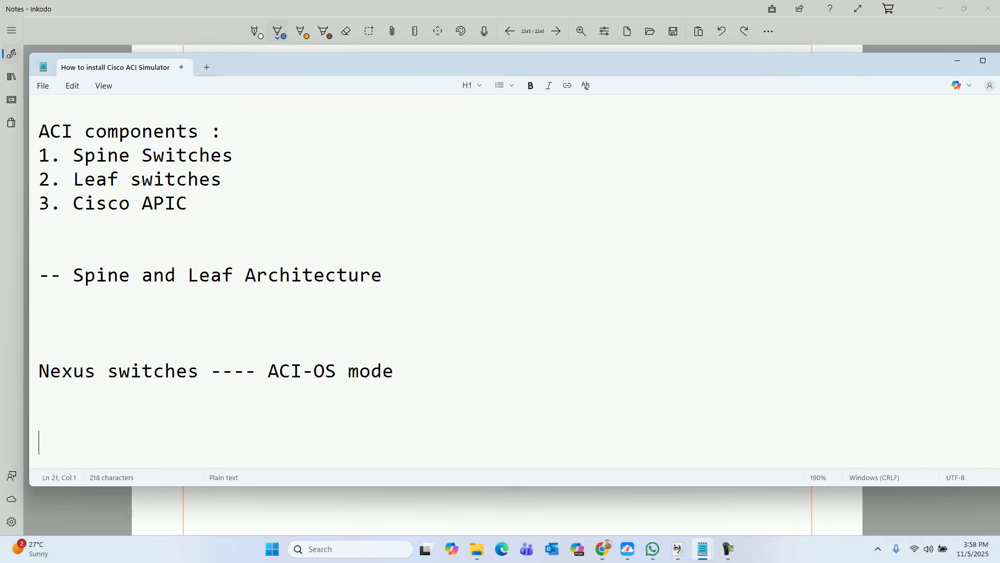
{"action": "scroll", "coordinate": [500, 281], "scroll_direction": "up", "scroll_amount": 2}
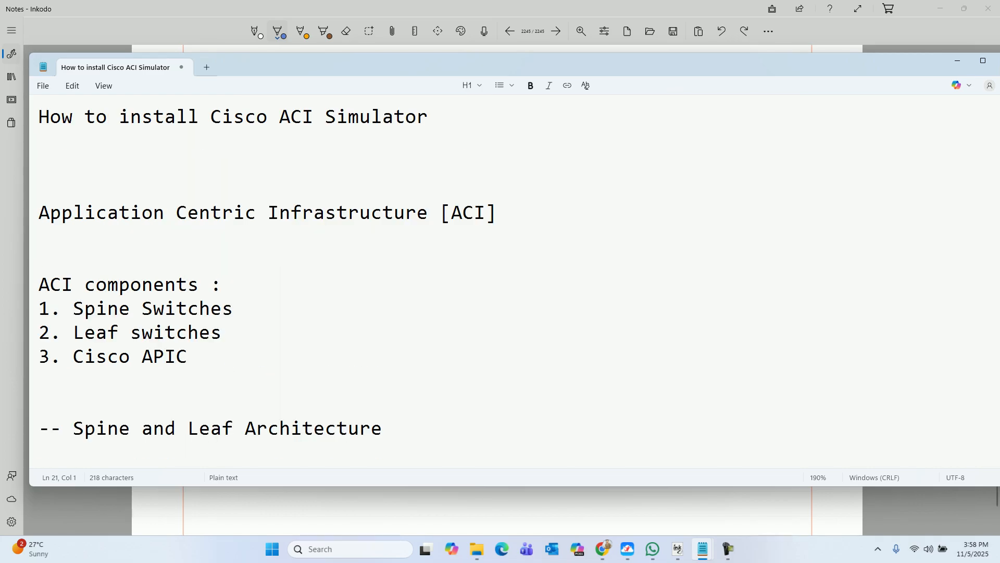
Step: Add the step '1. Download OVA file from Cisco official website' to the notes
{"action": "left_click_drag", "start_coordinate": [211, 116], "coordinate": [429, 116]}
{"action": "scroll", "coordinate": [266, 266], "scroll_direction": "down", "scroll_amount": 2}
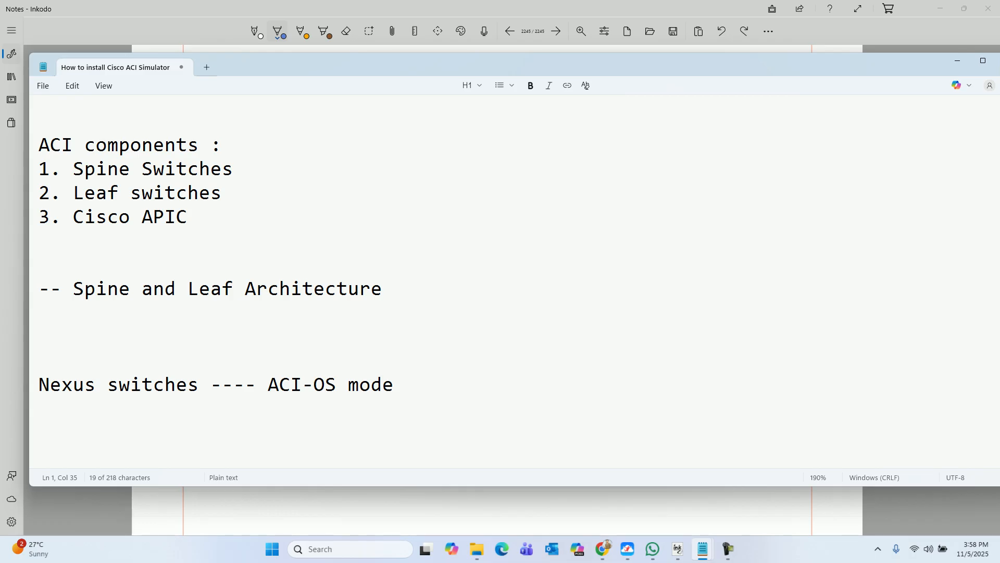
{"action": "left_click", "coordinate": [395, 385]}
{"action": "key", "text": "Return"}
{"action": "key", "text": "Return"}
{"action": "key", "text": "Return"}
{"action": "key", "text": "Return"}
{"action": "key", "text": "Return"}
{"action": "key", "text": "Return"}
{"action": "key", "text": "Return"}
{"action": "key", "text": "Return"}
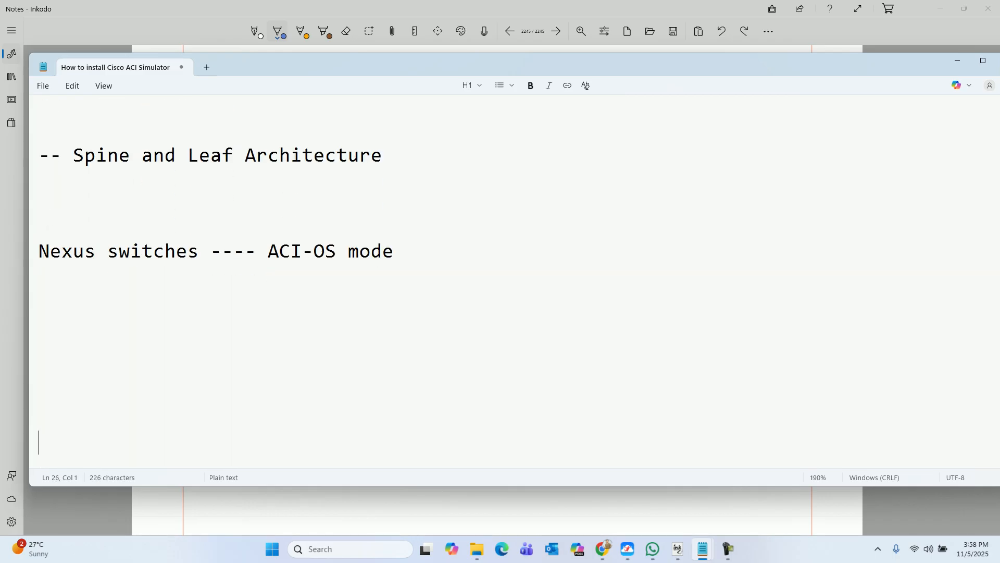
{"action": "type", "text": "--"}
{"action": "key", "text": "BackSpace"}
{"action": "key", "text": "BackSpace"}
{"action": "key", "text": "BackSpace"}
{"action": "type", "text": "1. Download OVA from"}
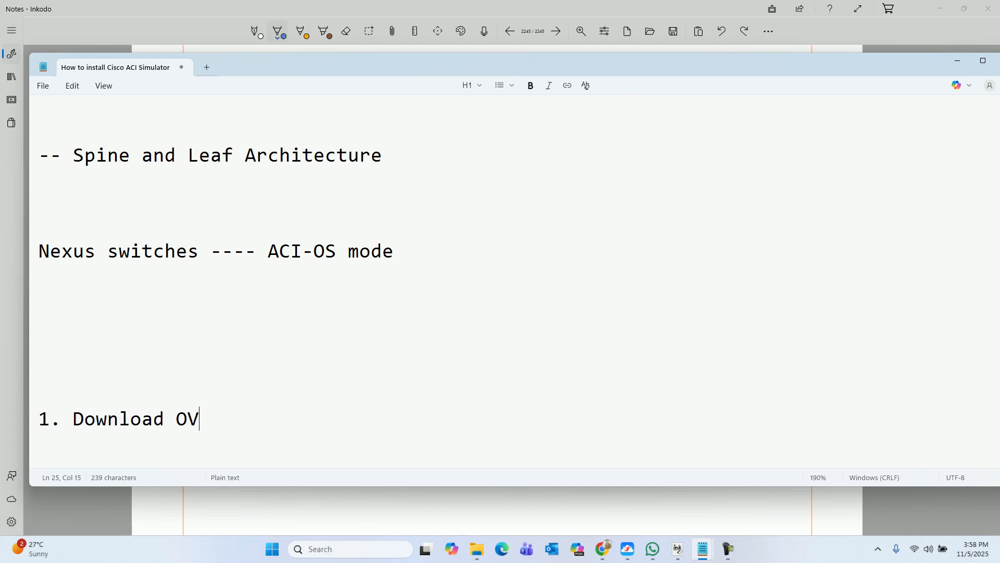
{"action": "key", "text": "BackSpace"}
{"action": "key", "text": "BackSpace"}
{"action": "key", "text": "BackSpace"}
{"action": "key", "text": "BackSpace"}
{"action": "type", "text": "v"}
{"action": "key", "text": "BackSpace"}
{"action": "type", "text": "file from Cisco "}
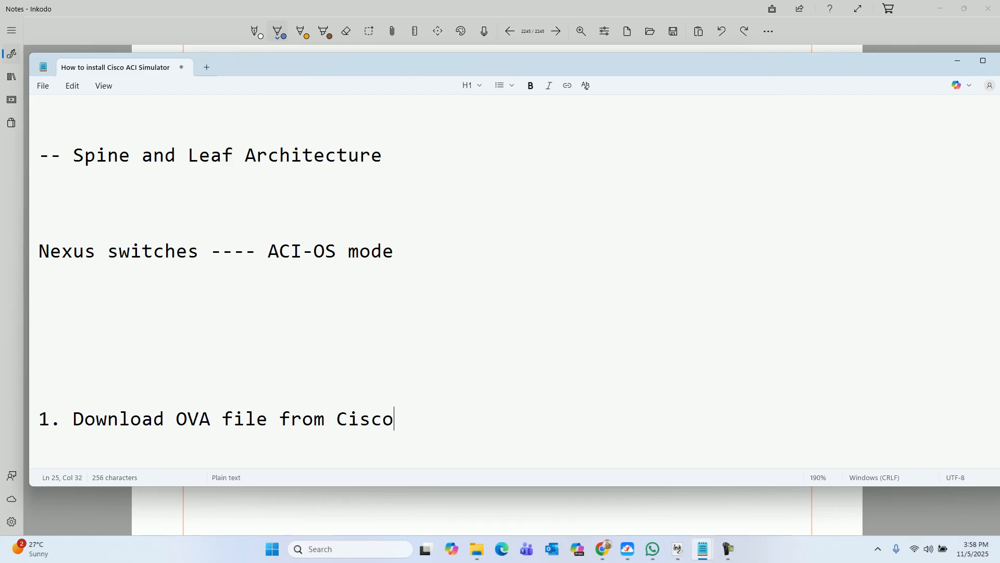
{"action": "type", "text": "officia"}
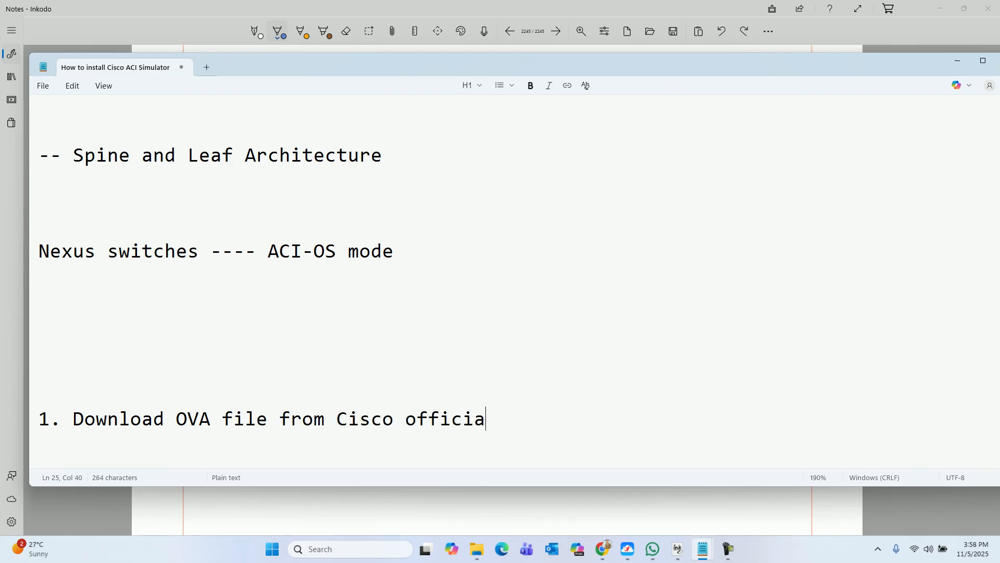
{"action": "type", "text": "l websiste"}
{"action": "key", "text": "BackSpace"}
{"action": "key", "text": "BackSpace"}
{"action": "key", "text": "BackSpace"}
{"action": "type", "text": "te"}
{"action": "key", "text": "Return"}
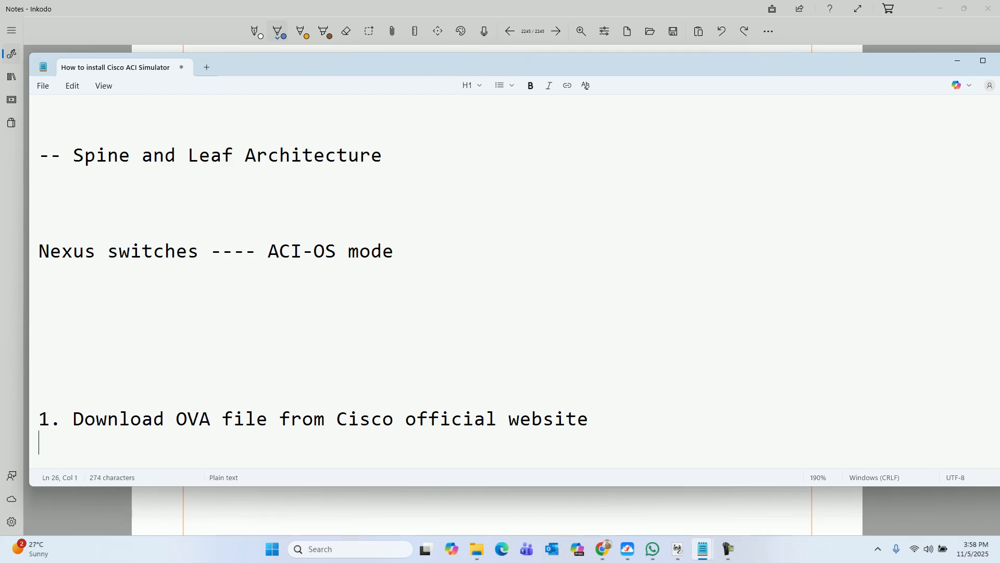
Step: In the browser's new tab, load Cisco's software download page from the 'soft' address suggestion
{"action": "mouse_move", "coordinate": [603, 549]}
{"action": "left_click", "coordinate": [664, 495]}
{"action": "type", "text": "soft"}
{"action": "key", "text": "Return"}
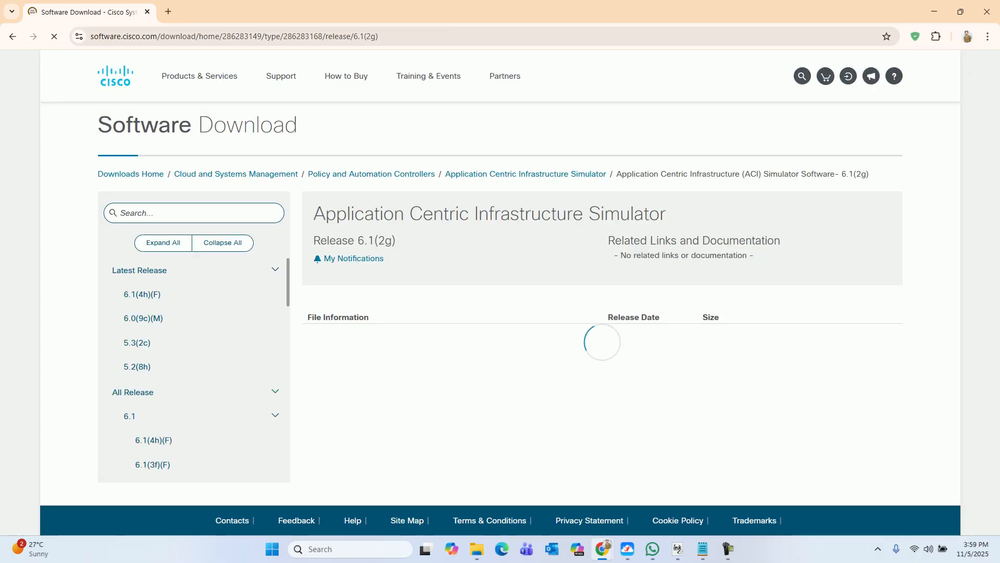
Step: Search Cisco downloads for 'simu' and open the ACI Simulator download page
{"action": "left_click", "coordinate": [131, 174]}
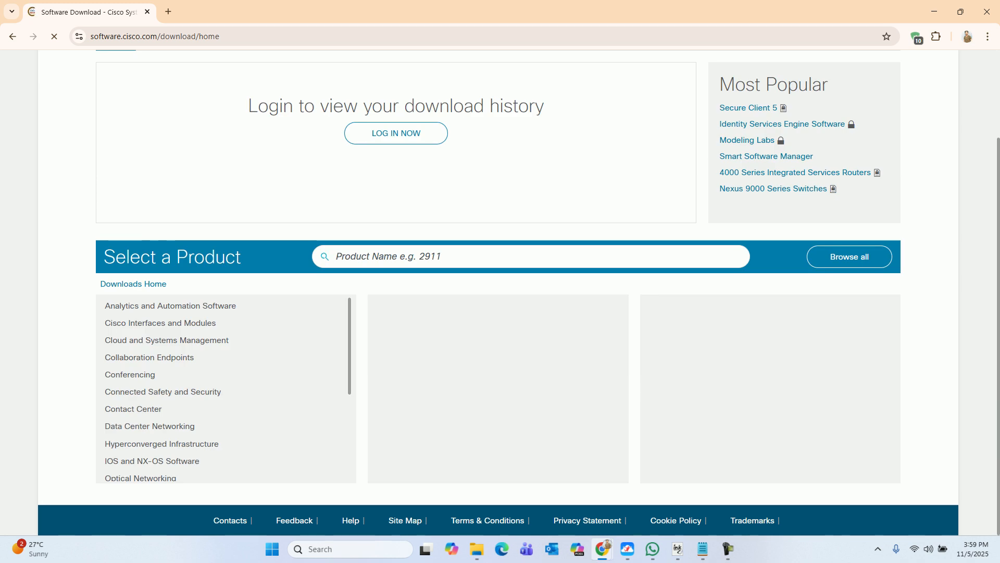
{"action": "type", "text": "APIC"}
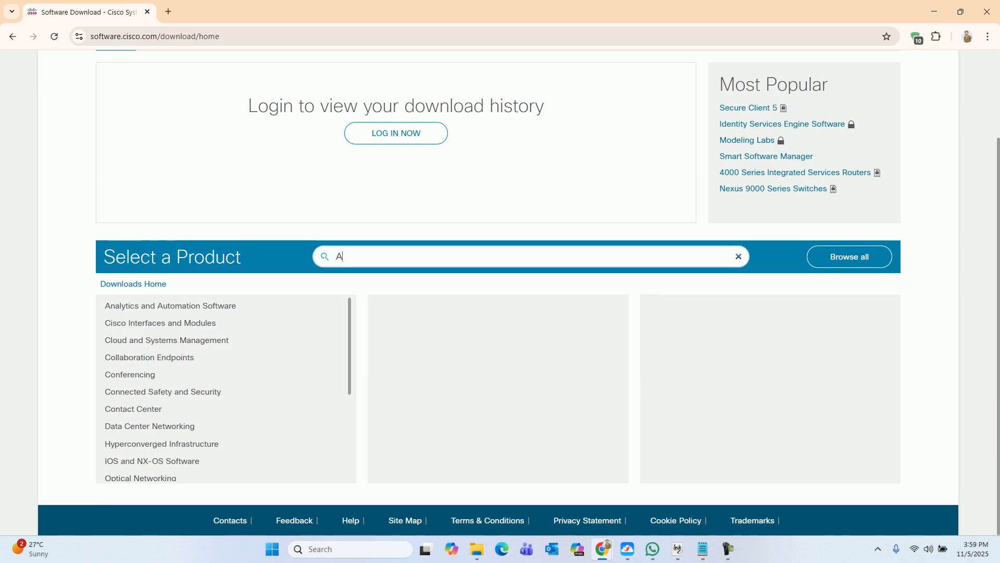
{"action": "key", "text": "BackSpace"}
{"action": "key", "text": "BackSpace"}
{"action": "key", "text": "BackSpace"}
{"action": "type", "text": "CI"}
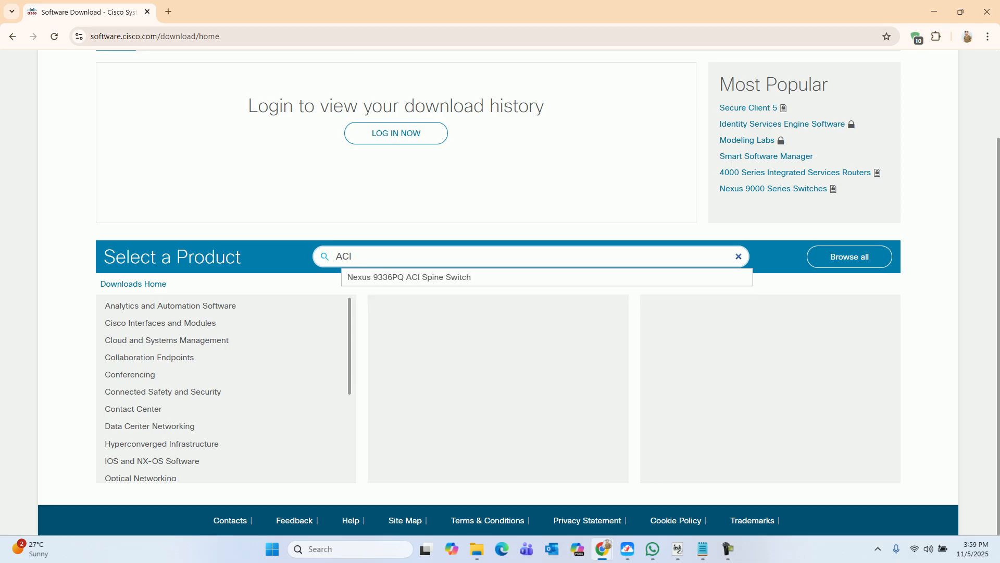
{"action": "key", "text": "BackSpace"}
{"action": "key", "text": "BackSpace"}
{"action": "key", "text": "BackSpace"}
{"action": "type", "text": "simu"}
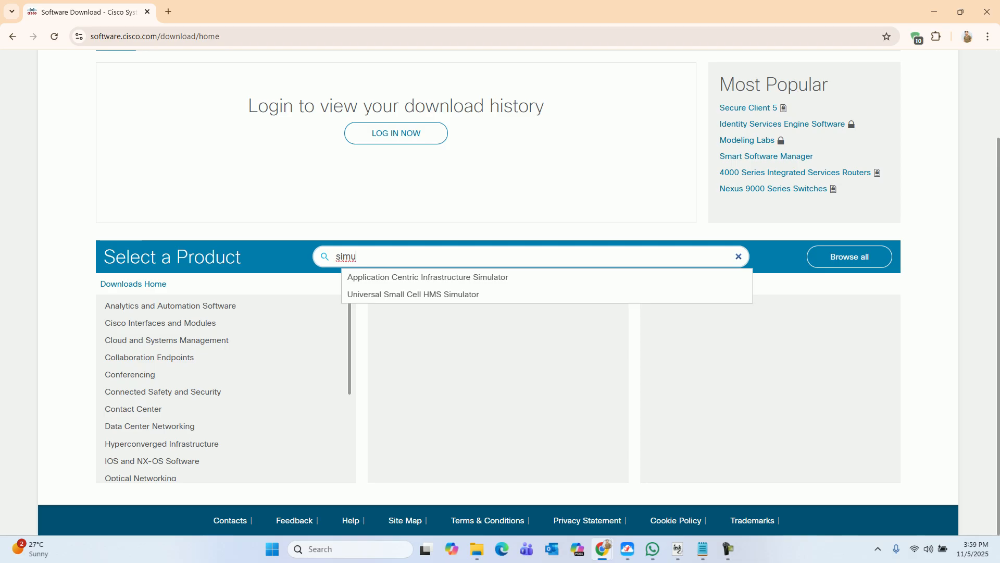
{"action": "key", "text": "Return"}
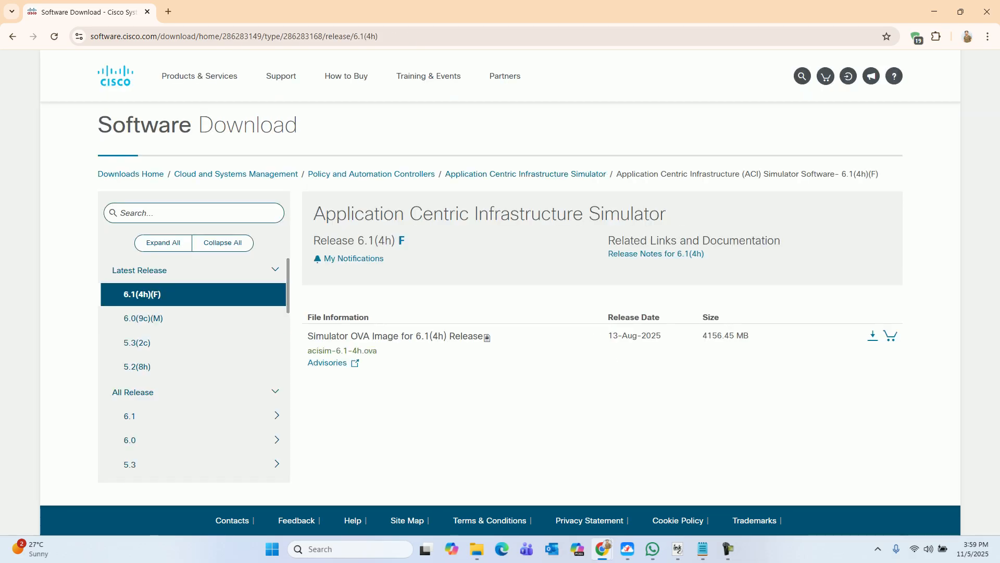
{"action": "mouse_move", "coordinate": [342, 351]}
Step: Attempt the simulator OVA download, cancel the login notice, and return to the ESXi remote desktop
{"action": "left_click_drag", "start_coordinate": [707, 335], "coordinate": [749, 335]}
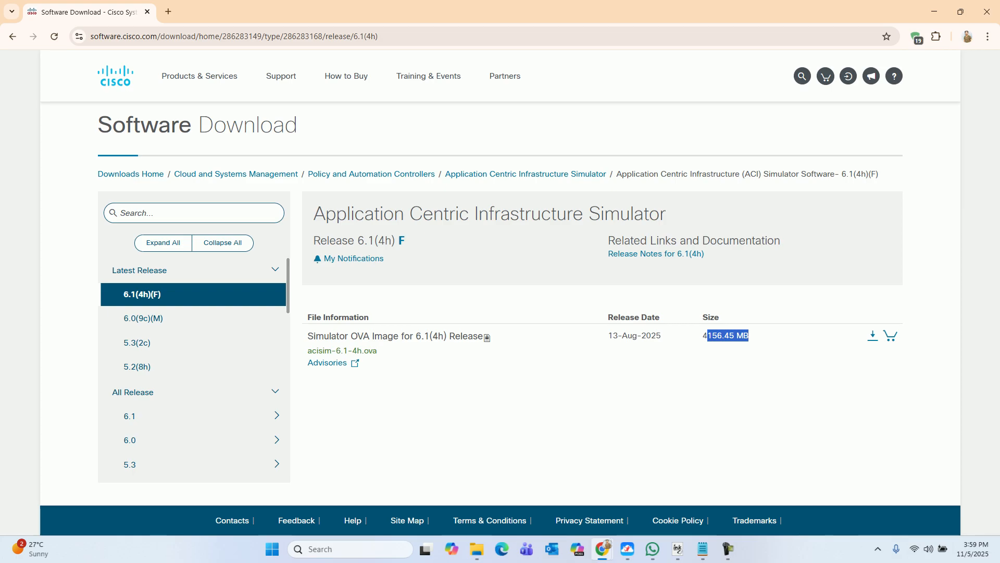
{"action": "left_click", "coordinate": [873, 334]}
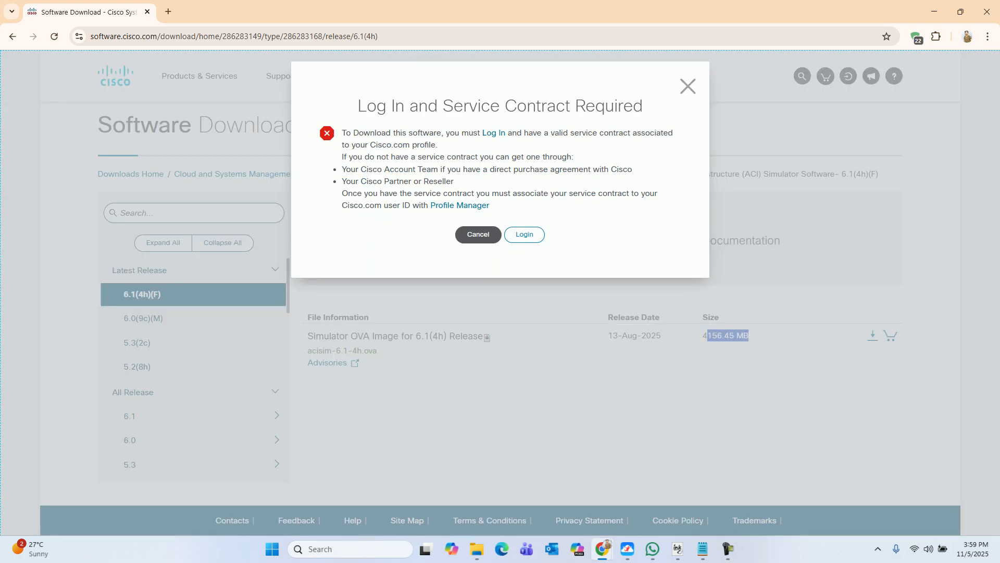
{"action": "left_click", "coordinate": [520, 214]}
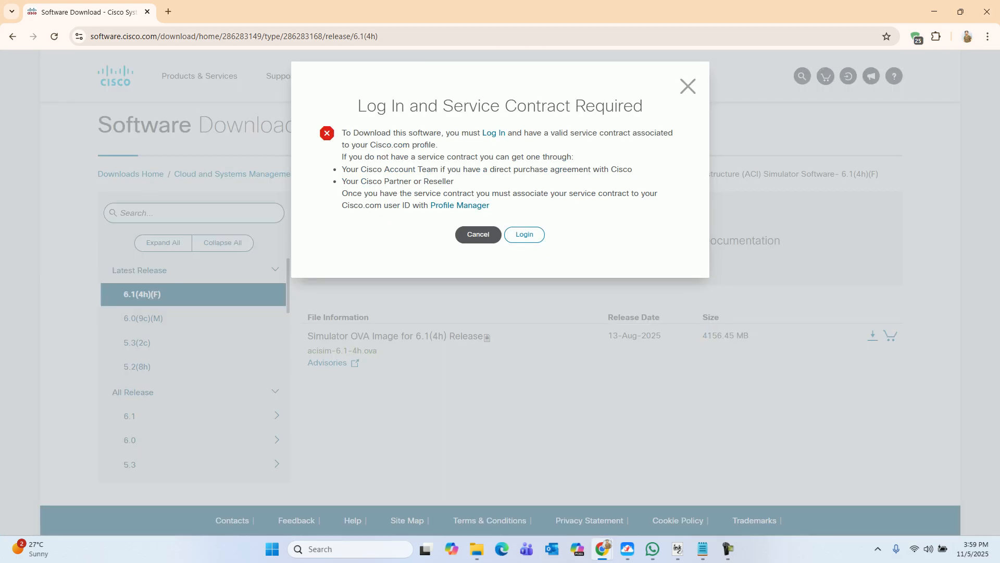
{"action": "left_click", "coordinate": [479, 235]}
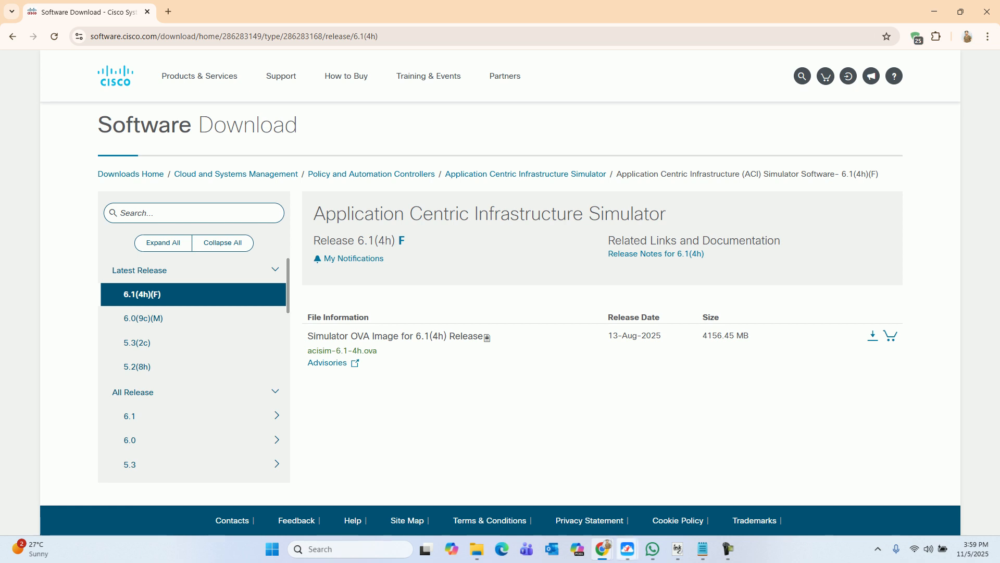
{"action": "mouse_move", "coordinate": [627, 549]}
{"action": "left_click", "coordinate": [693, 500]}
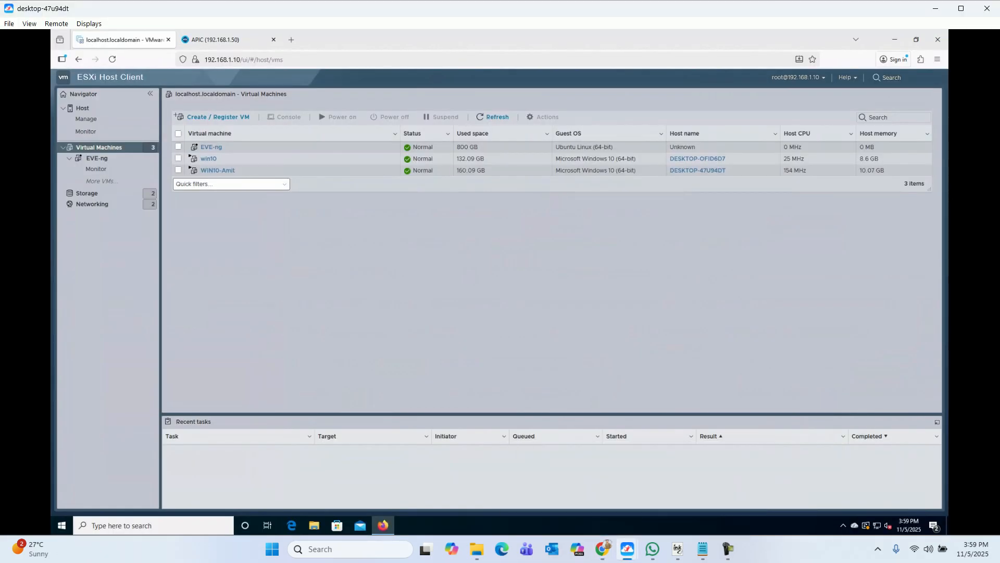
{"action": "left_click", "coordinate": [313, 525]}
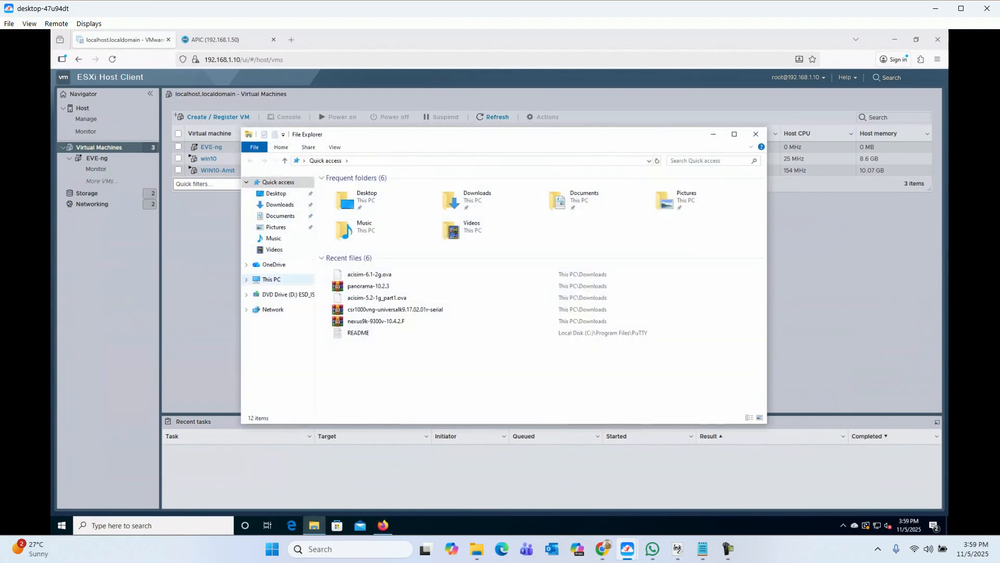
{"action": "left_click", "coordinate": [280, 204]}
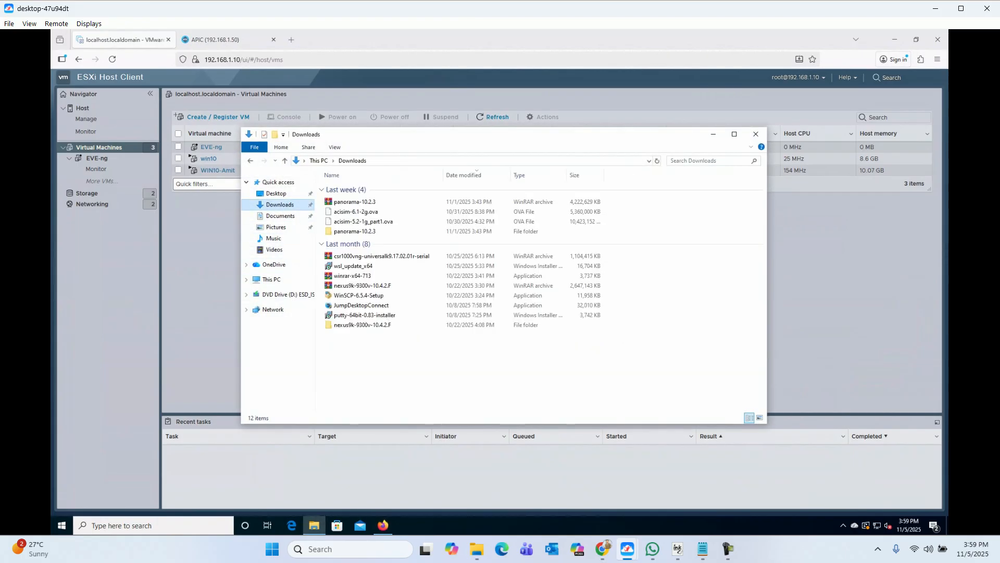
{"action": "left_click", "coordinate": [356, 212]}
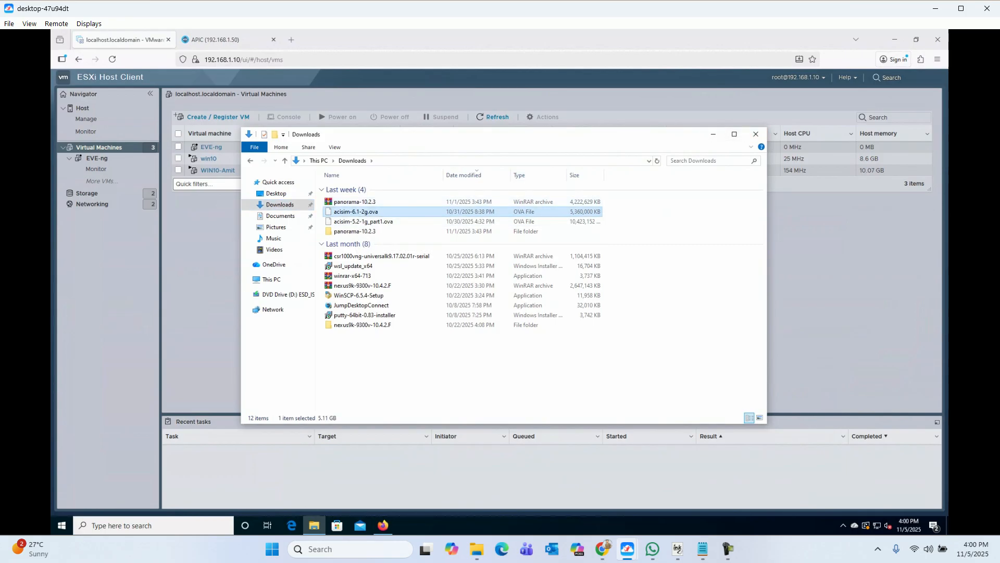
{"action": "scroll", "coordinate": [396, 255], "scroll_direction": "up", "scroll_amount": 4}
{"action": "scroll", "coordinate": [396, 255], "scroll_direction": "up", "scroll_amount": 4}
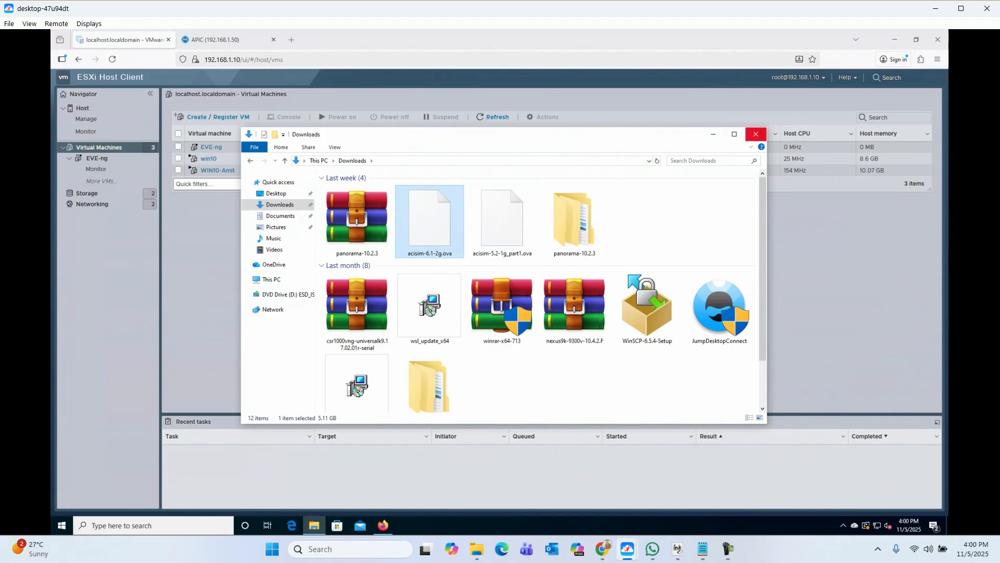
{"action": "left_click", "coordinate": [756, 134]}
{"action": "left_click", "coordinate": [213, 116]}
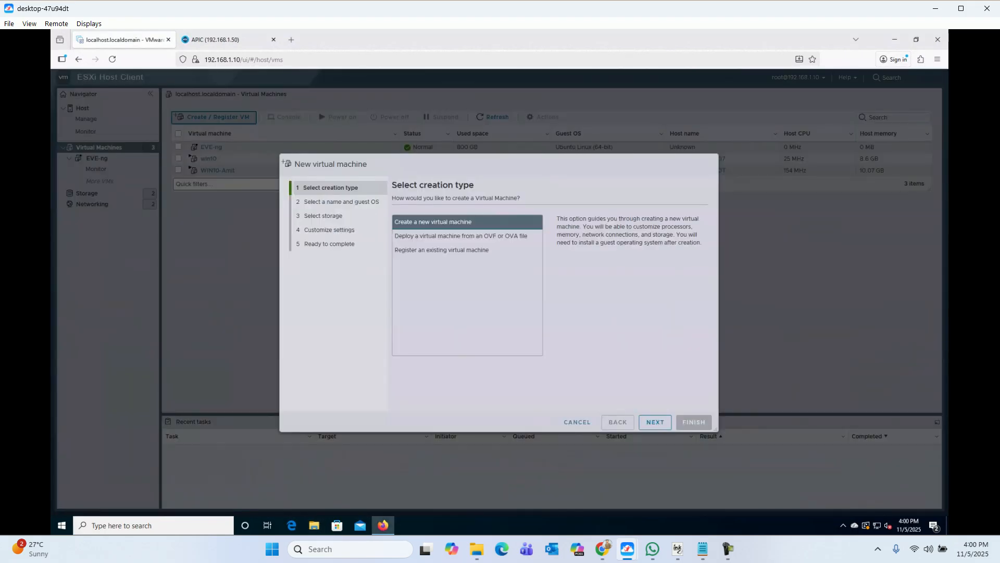
Step: Start an OVF/OVA deployment named ACI-Simulator using the acisim-6.1-2g.ova file
{"action": "left_click", "coordinate": [461, 236]}
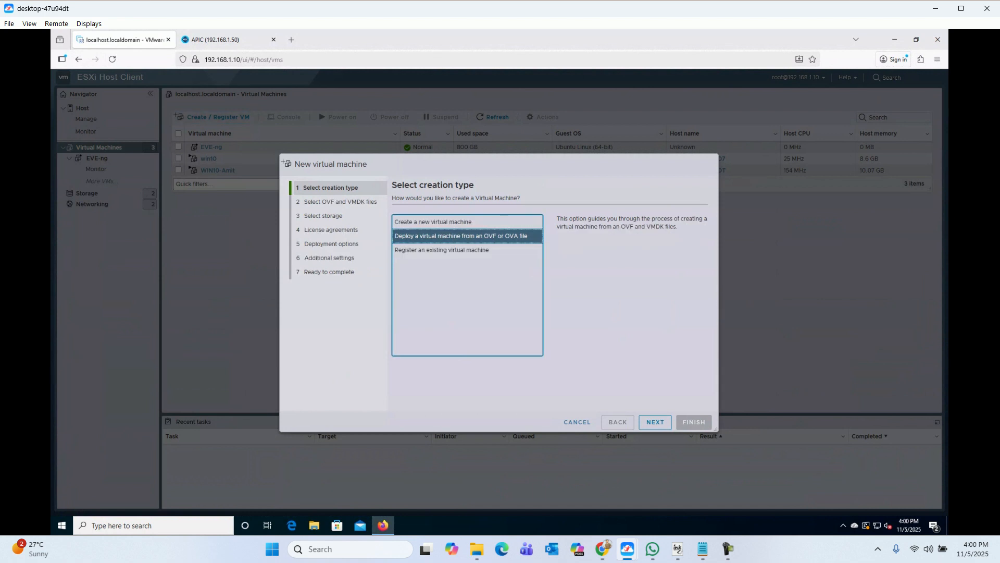
{"action": "left_click", "coordinate": [655, 422]}
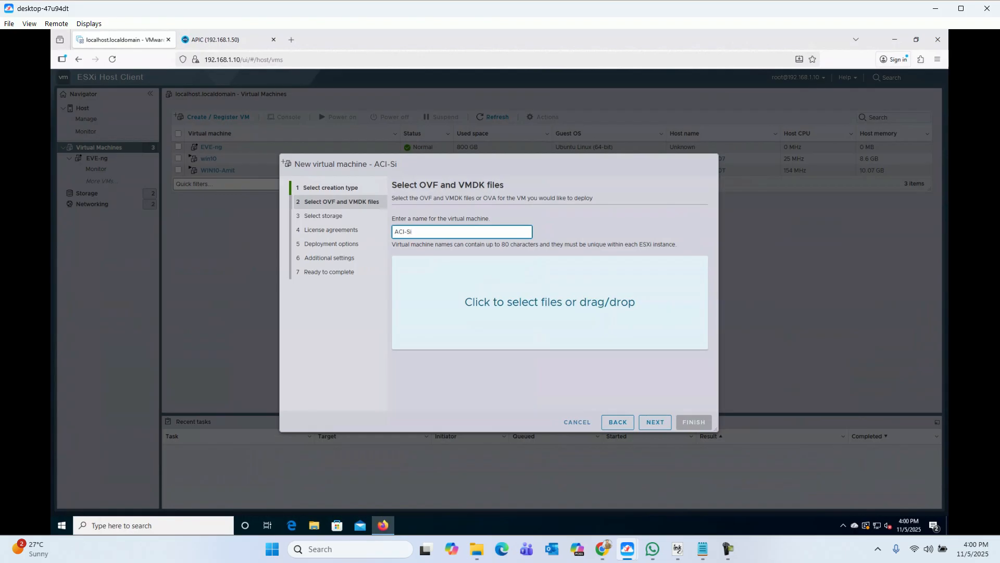
{"action": "type", "text": "ACI-Simulator"}
{"action": "left_click", "coordinate": [549, 303]}
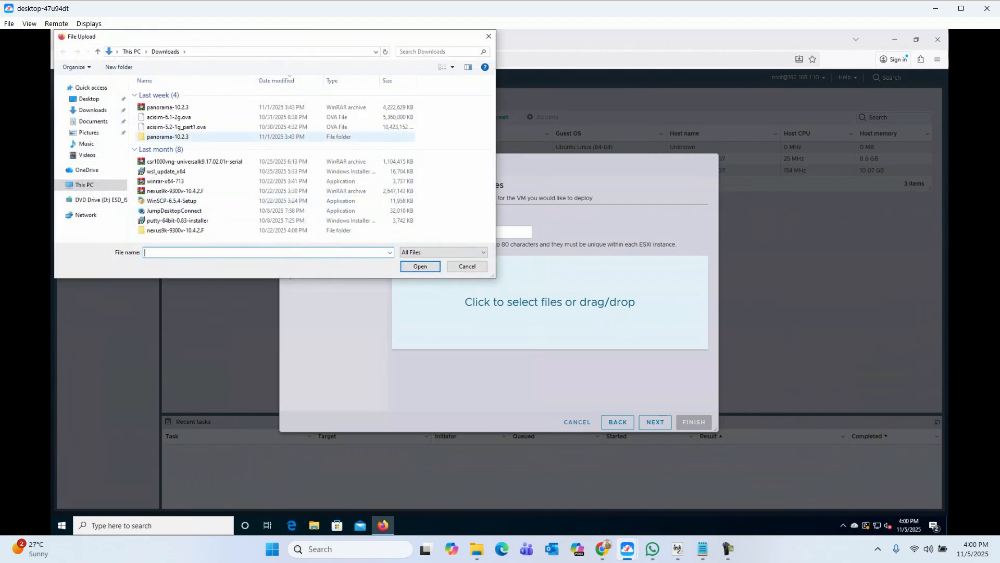
{"action": "left_click", "coordinate": [177, 117]}
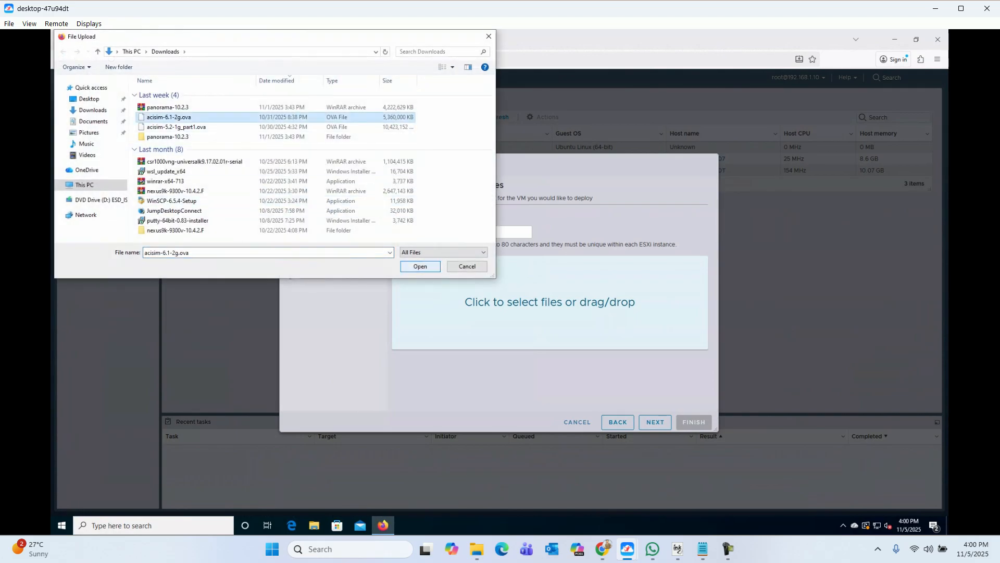
{"action": "left_click", "coordinate": [420, 266]}
{"action": "left_click", "coordinate": [654, 422]}
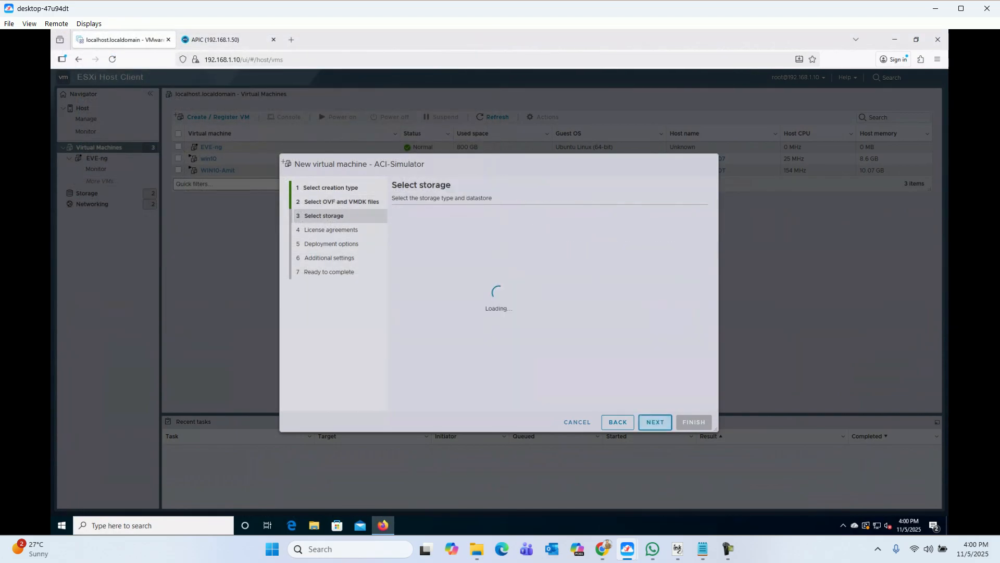
Step: Store it on datastore2, map VM Network, skip automatic power-on, and finish the deployment
{"action": "left_click", "coordinate": [429, 294]}
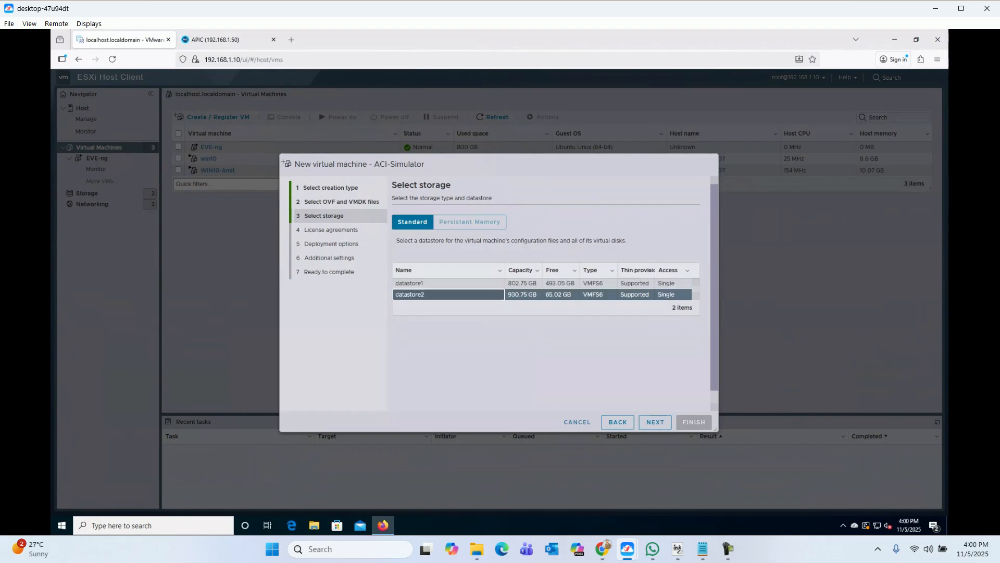
{"action": "left_click", "coordinate": [654, 422]}
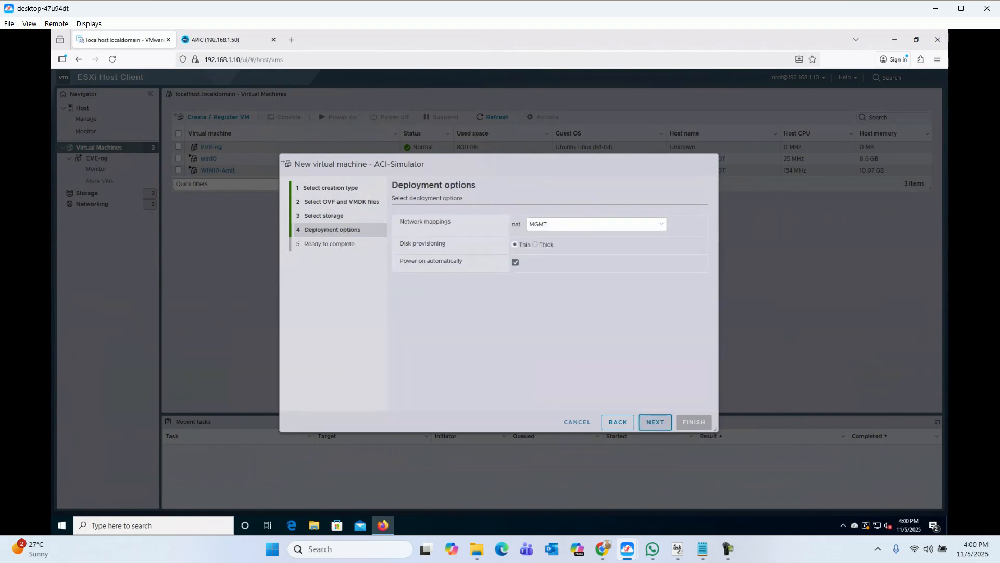
{"action": "left_click", "coordinate": [597, 224]}
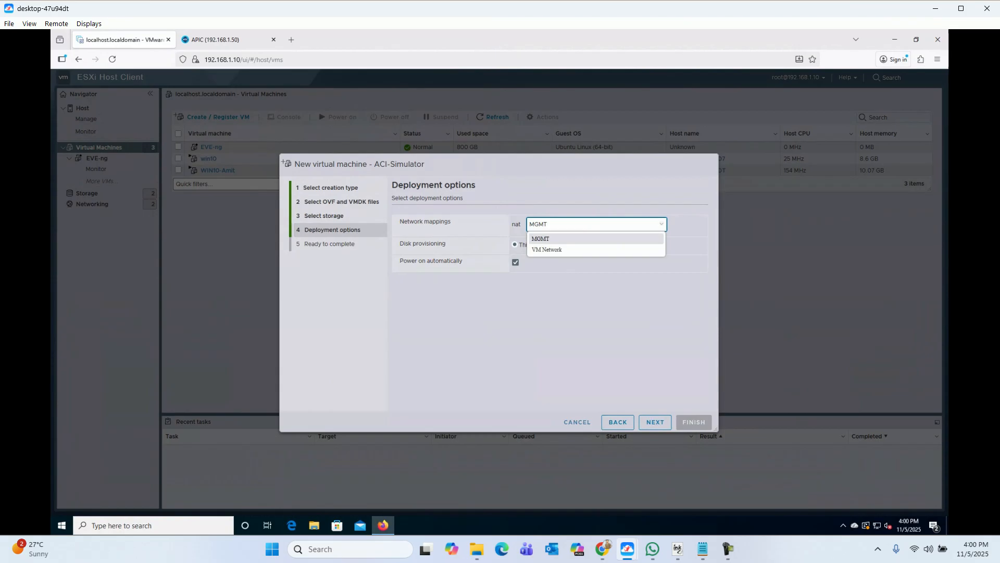
{"action": "left_click", "coordinate": [573, 250]}
{"action": "key", "text": "Tab"}
{"action": "key", "text": "Tab"}
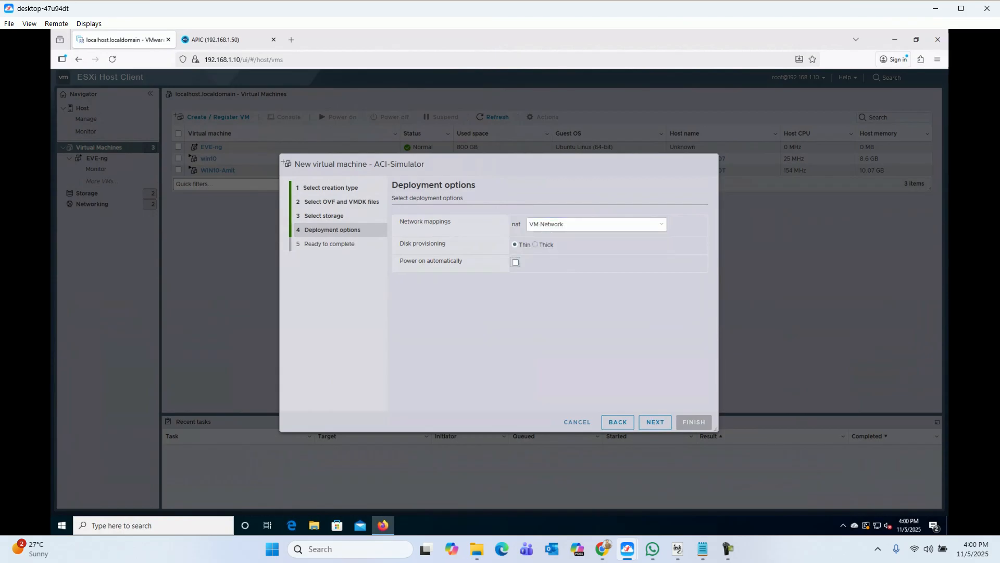
{"action": "left_click", "coordinate": [655, 421]}
{"action": "left_click", "coordinate": [694, 422]}
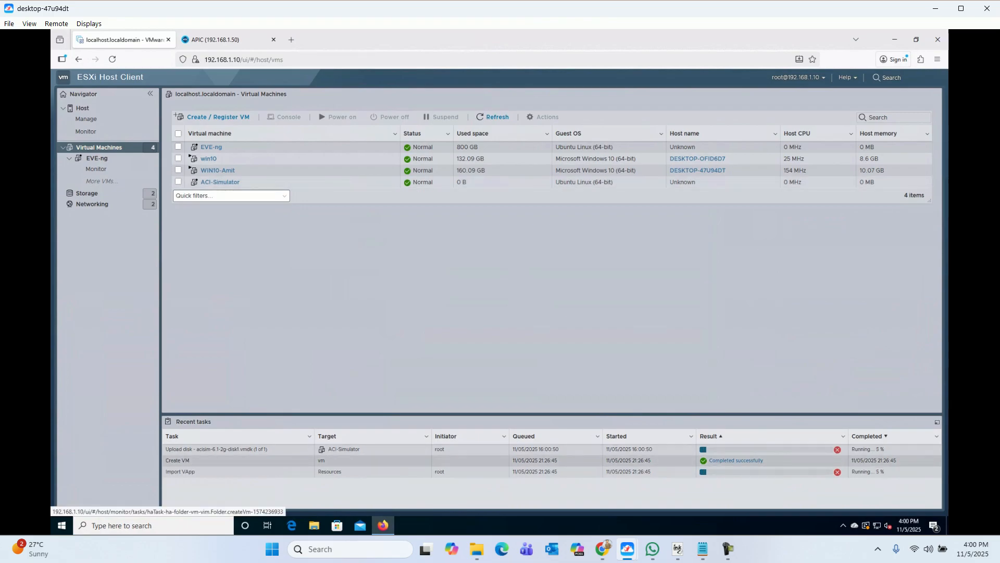
Step: Zoom the page to 140%, expand Recent tasks, and refresh to confirm ACI-Simulator imported (10.59 GB)
{"action": "key", "text": "ctrl+plus"}
{"action": "key", "text": "ctrl+plus"}
{"action": "key", "text": "ctrl+plus"}
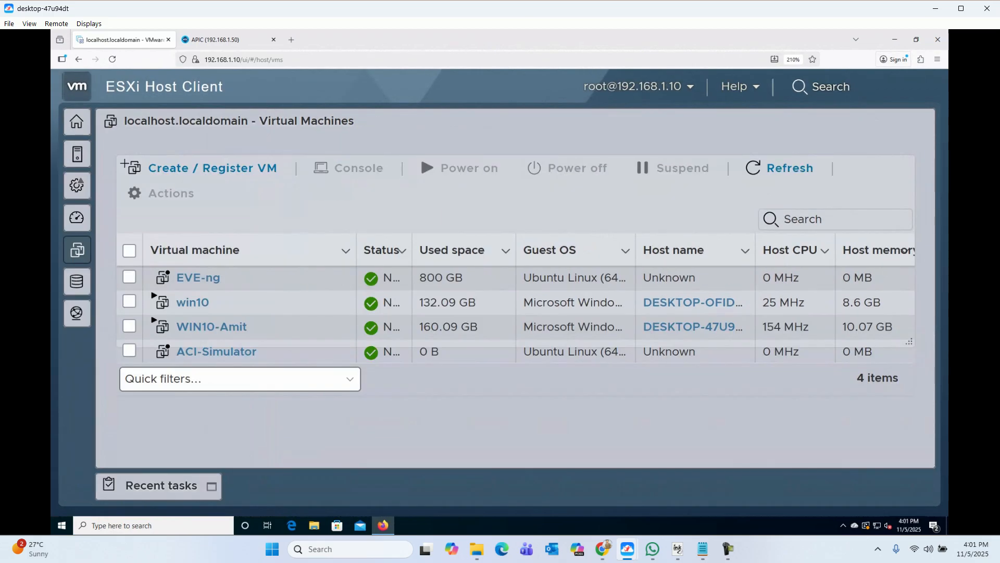
{"action": "key", "text": "ctrl+minus"}
{"action": "key", "text": "ctrl+minus"}
{"action": "key", "text": "ctrl+minus"}
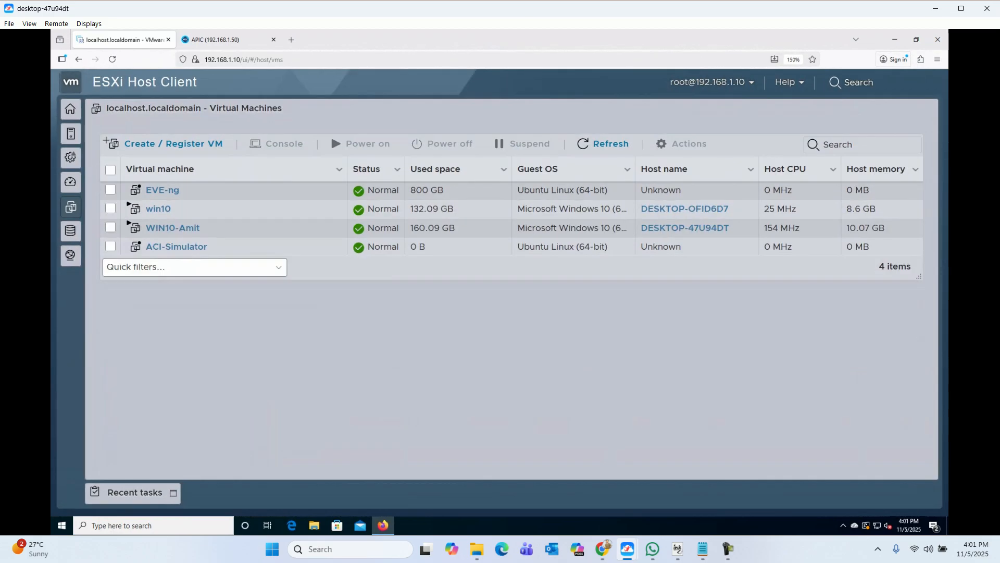
{"action": "key", "text": "ctrl+minus"}
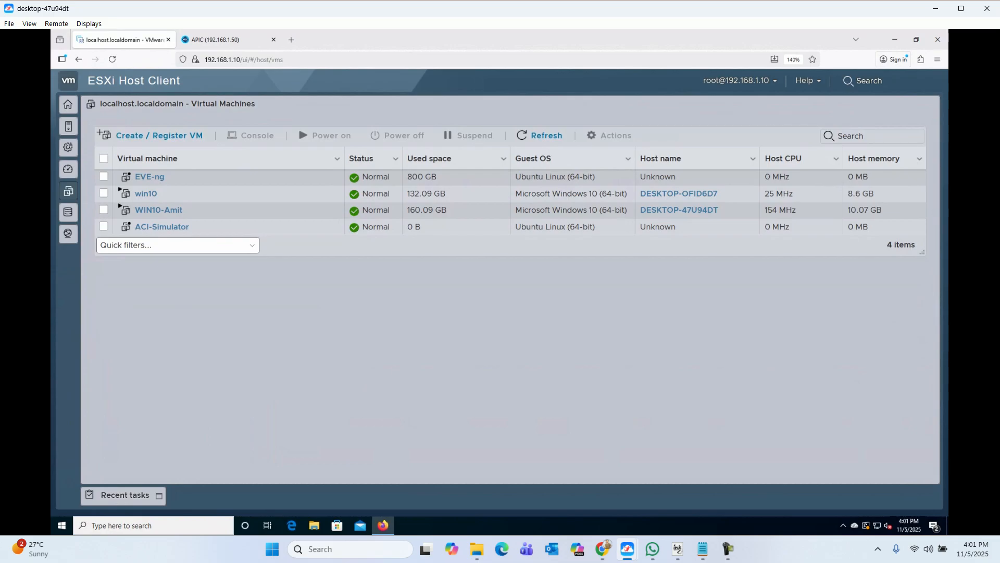
{"action": "left_click", "coordinate": [125, 496]}
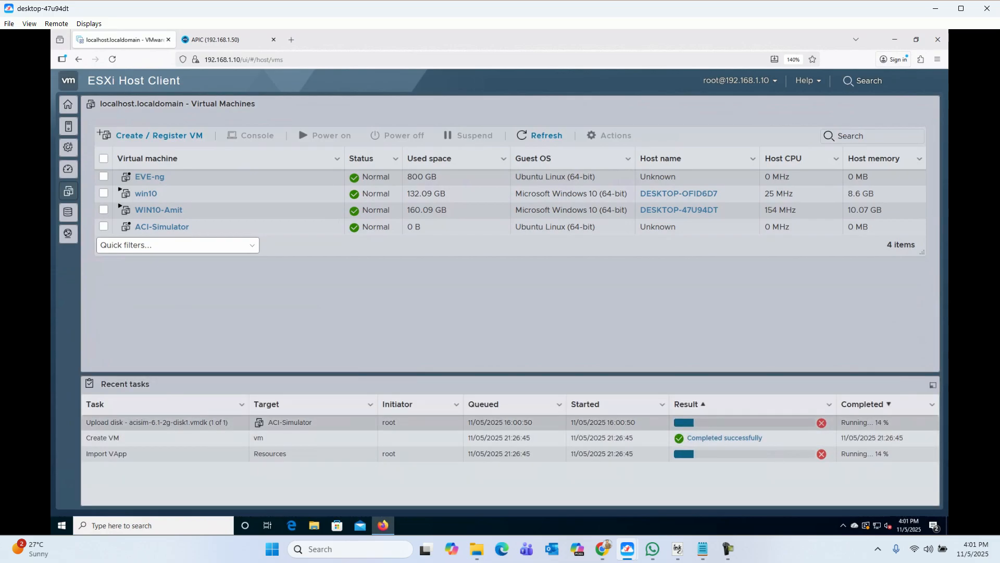
{"action": "left_click", "coordinate": [729, 548]}
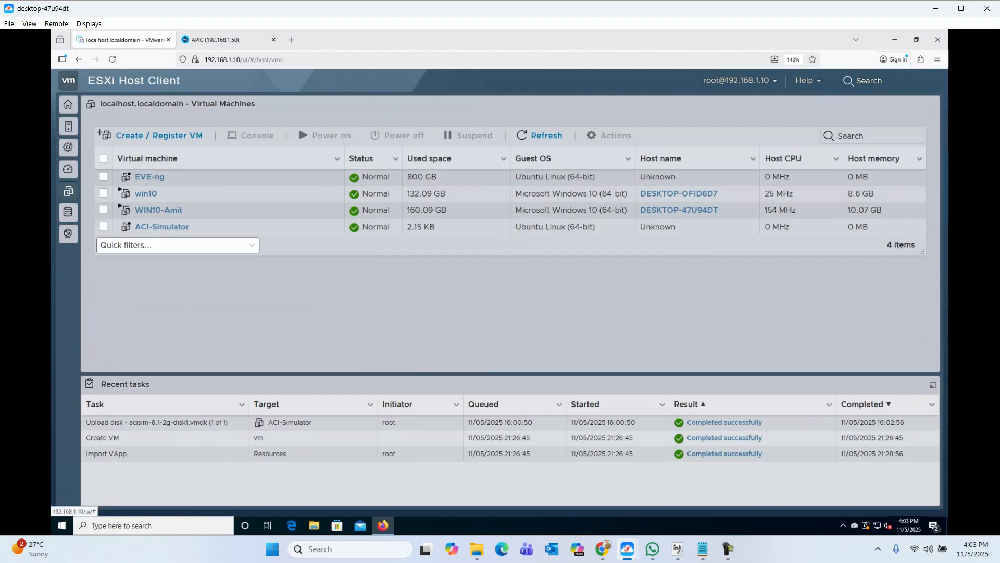
{"action": "left_click", "coordinate": [540, 135]}
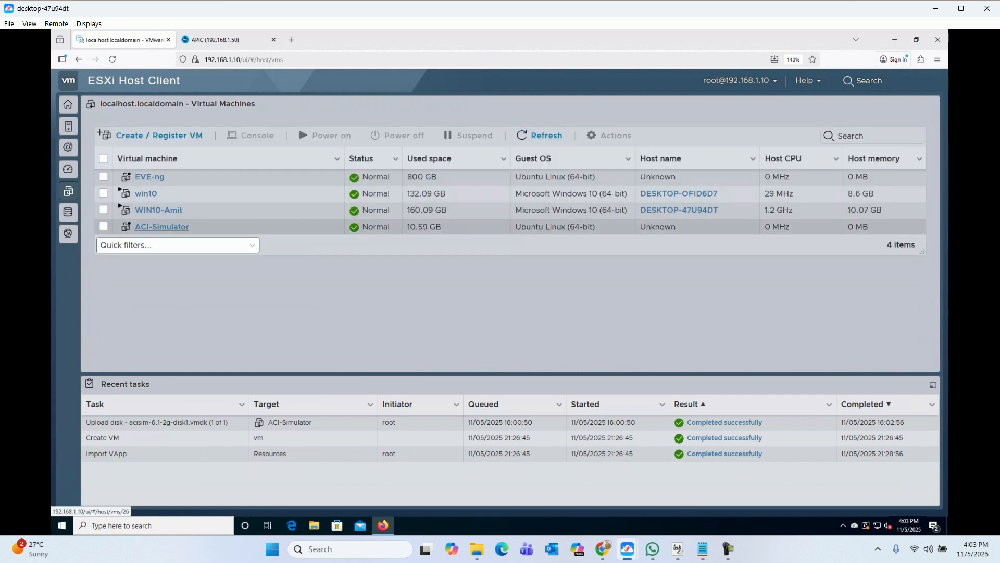
Step: Power on the ACI-Simulator VM and open its console in a new browser tab
{"action": "left_click", "coordinate": [162, 227]}
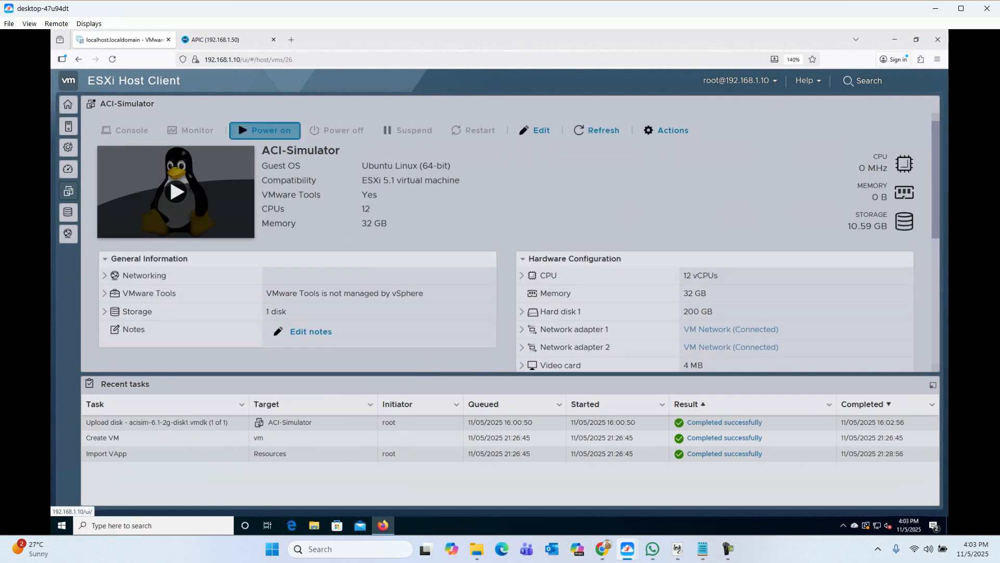
{"action": "left_click", "coordinate": [265, 130]}
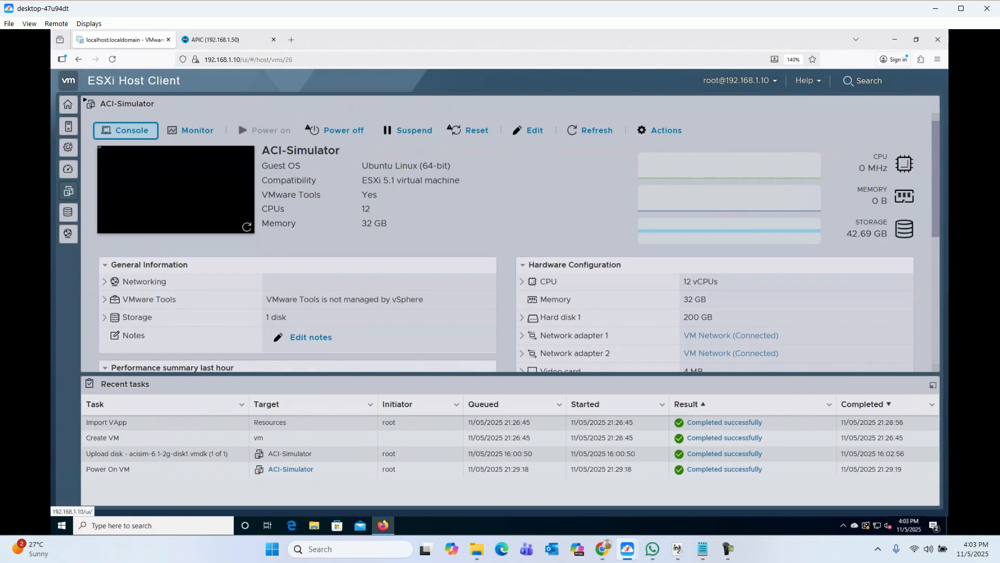
{"action": "left_click", "coordinate": [125, 130]}
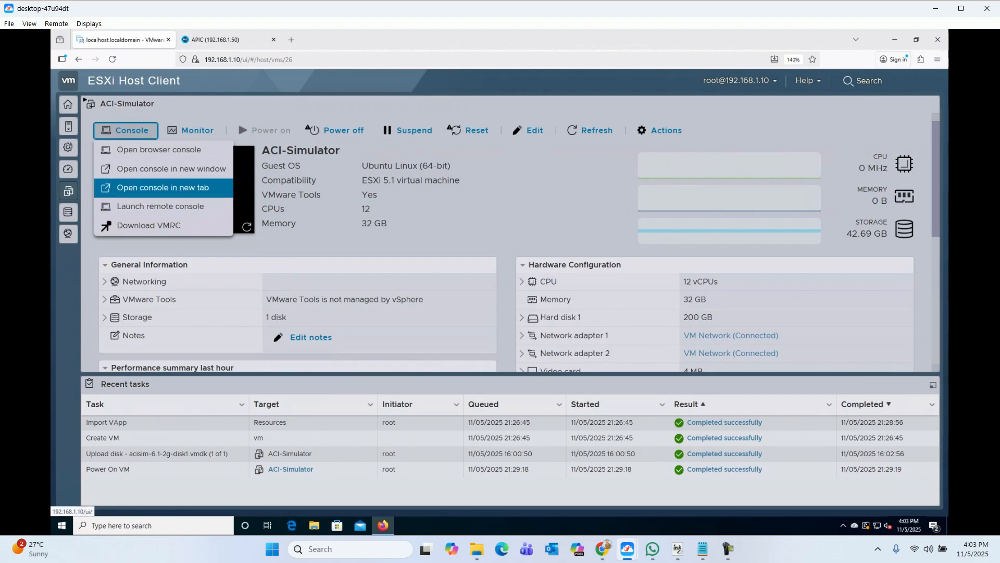
{"action": "left_click", "coordinate": [163, 188]}
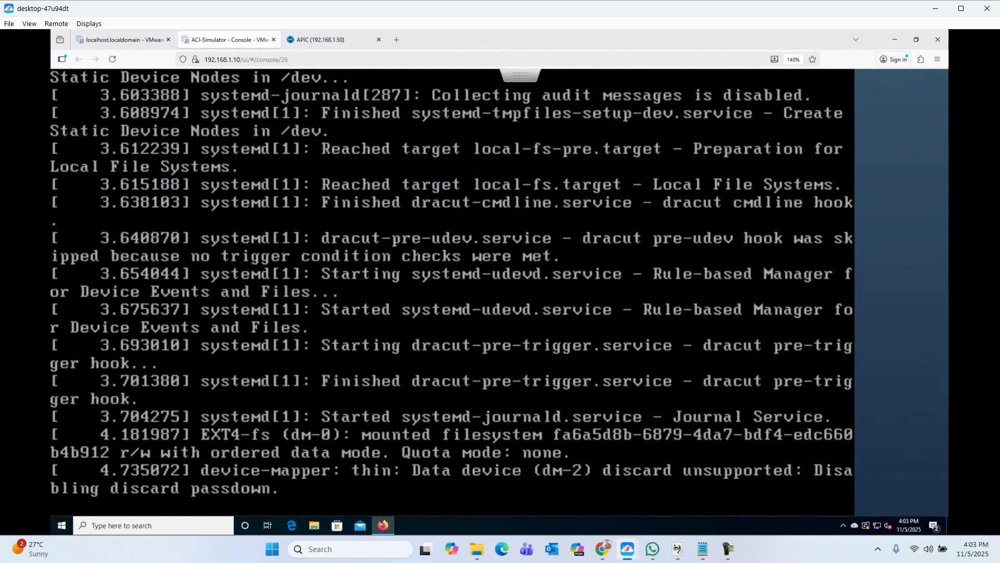
{"action": "left_click", "coordinate": [677, 549]}
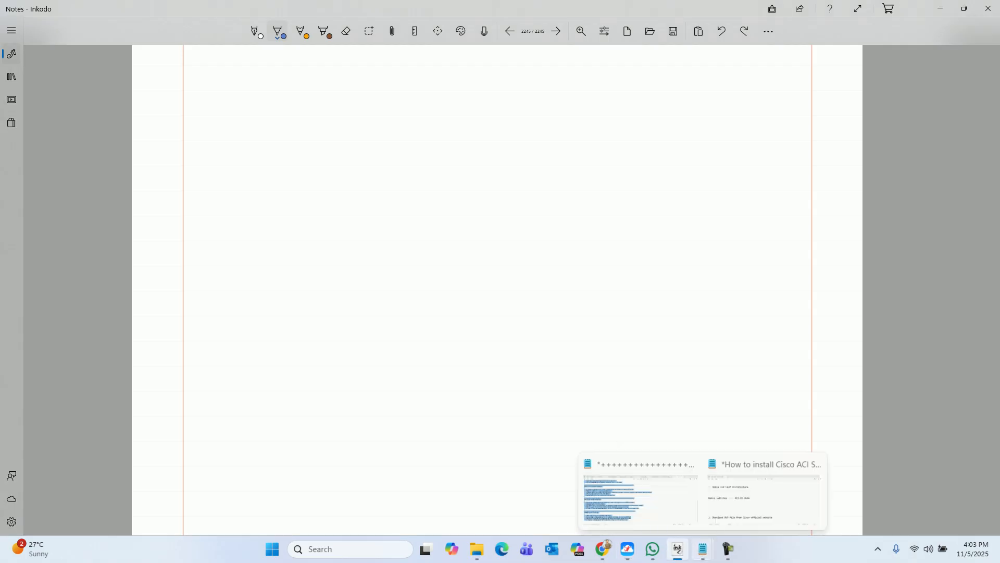
Step: Add the step '2. Upload the image to a VMware server' to the notes
{"action": "left_click", "coordinate": [703, 548]}
{"action": "left_click", "coordinate": [763, 499]}
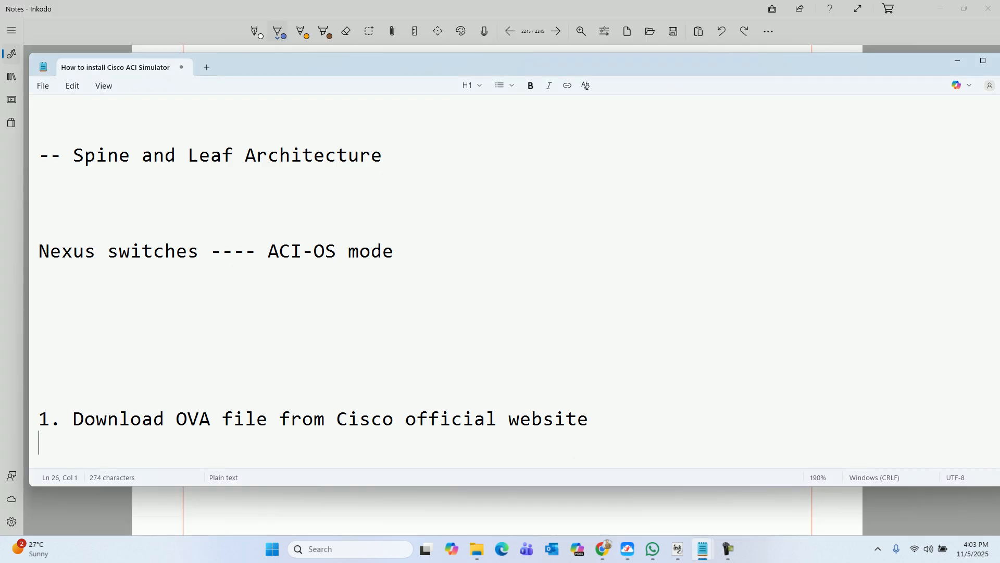
{"action": "scroll", "coordinate": [515, 281], "scroll_direction": "down", "scroll_amount": 1}
{"action": "left_click", "coordinate": [39, 432]}
{"action": "key", "text": "BackSpace"}
{"action": "type", "text": "2. Upoa"}
{"action": "key", "text": "BackSpace"}
{"action": "key", "text": "BackSpace"}
{"action": "type", "text": "load the e"}
{"action": "key", "text": "BackSpace"}
{"action": "type", "text": "im"}
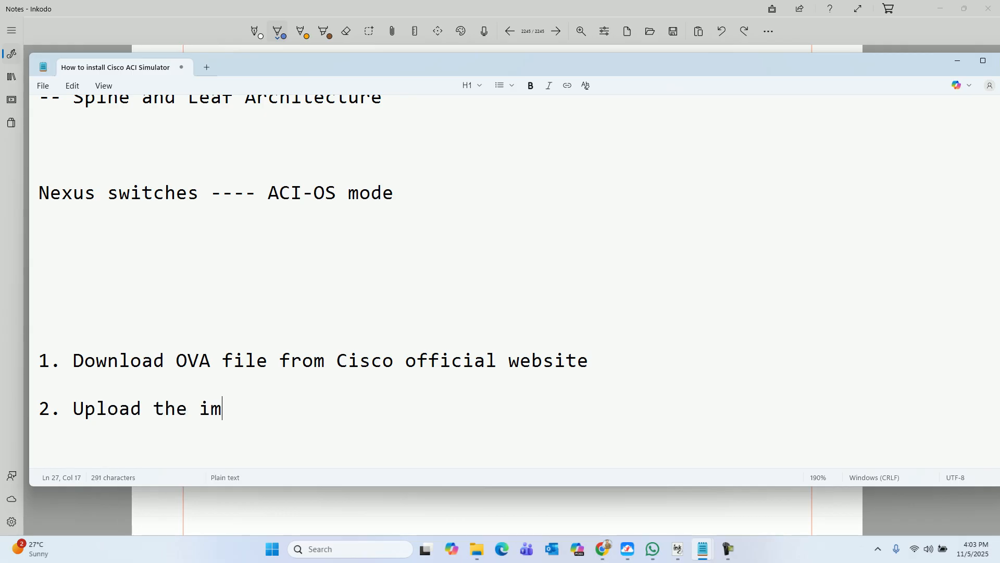
{"action": "type", "text": "age to a "}
{"action": "type", "text": "ser"}
{"action": "key", "text": "BackSpace"}
{"action": "key", "text": "BackSpace"}
{"action": "key", "text": "BackSpace"}
{"action": "type", "text": "VMware server"}
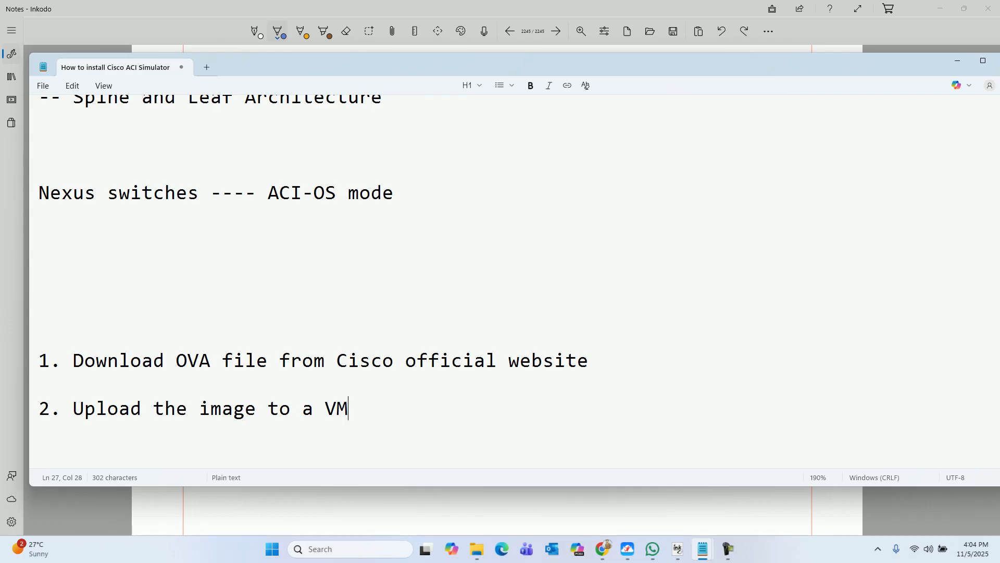
{"action": "key", "text": "Return"}
{"action": "key", "text": "Return"}
Step: Add the step '3. Power on the virtual machine' and return to the simulator console
{"action": "type", "text": "3. Power on the virtu"}
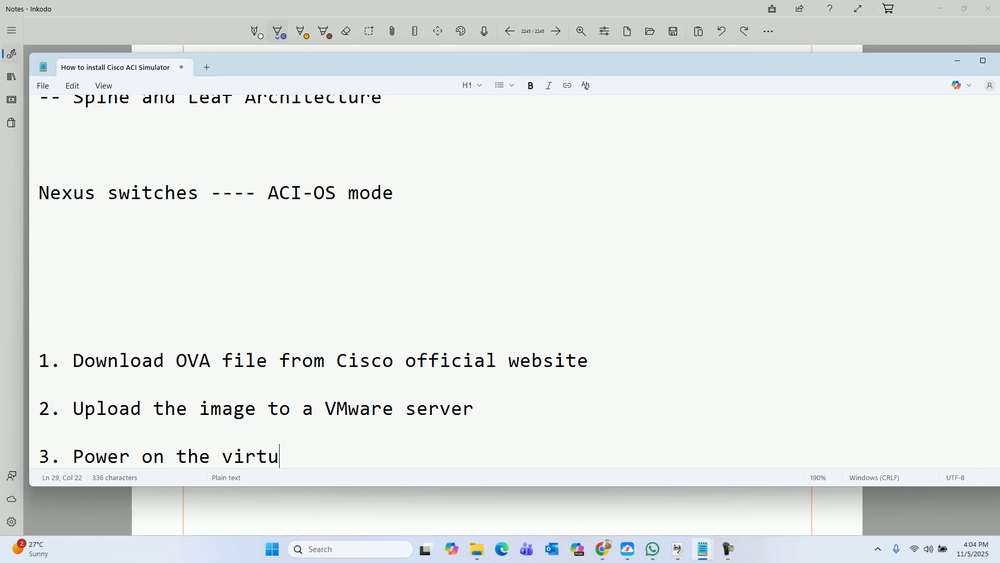
{"action": "type", "text": "al machine"}
{"action": "key", "text": "Return"}
{"action": "key", "text": "Return"}
{"action": "key", "text": "Return"}
{"action": "key", "text": "Return"}
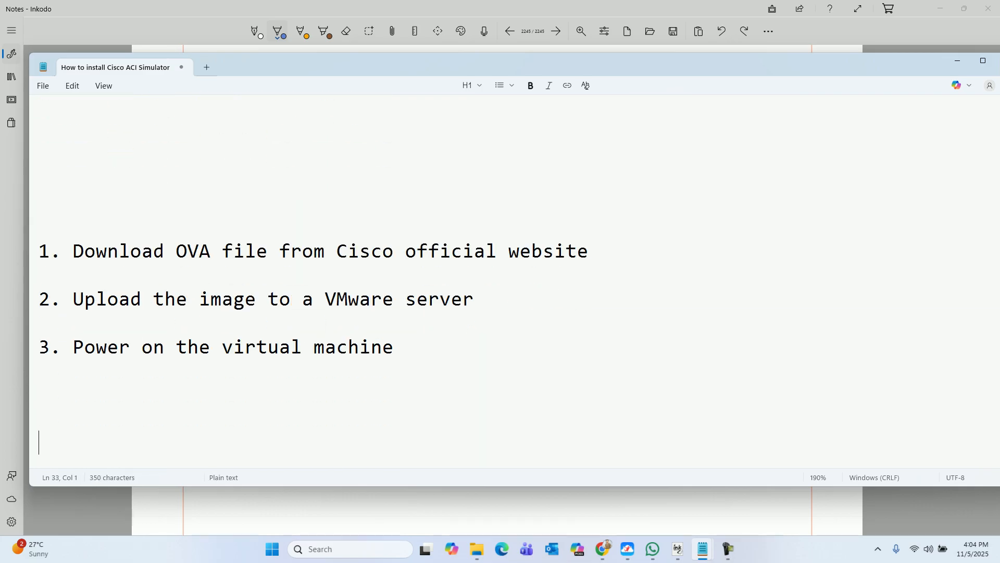
{"action": "key", "text": "alt+Tab"}
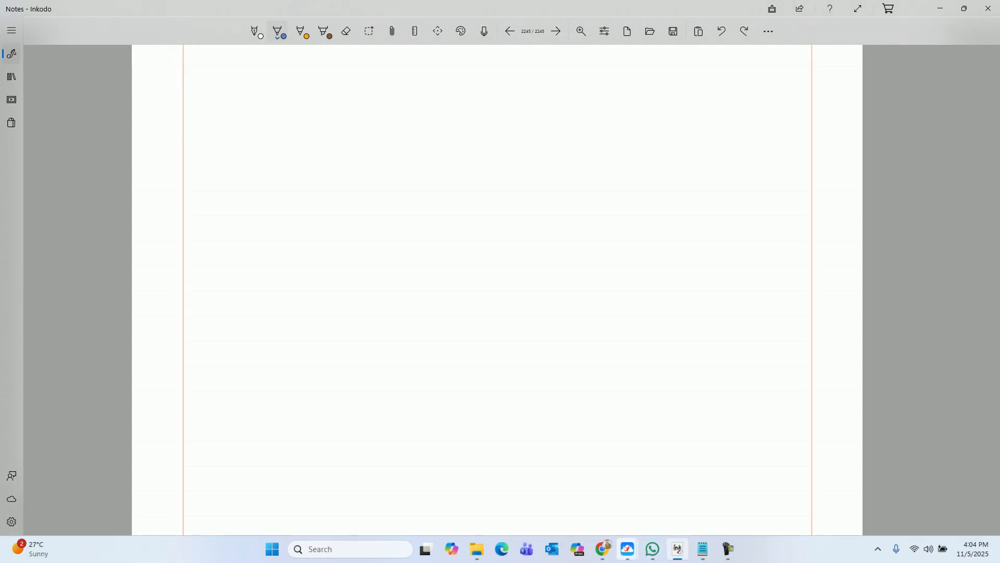
{"action": "mouse_move", "coordinate": [628, 549]}
{"action": "left_click", "coordinate": [689, 494]}
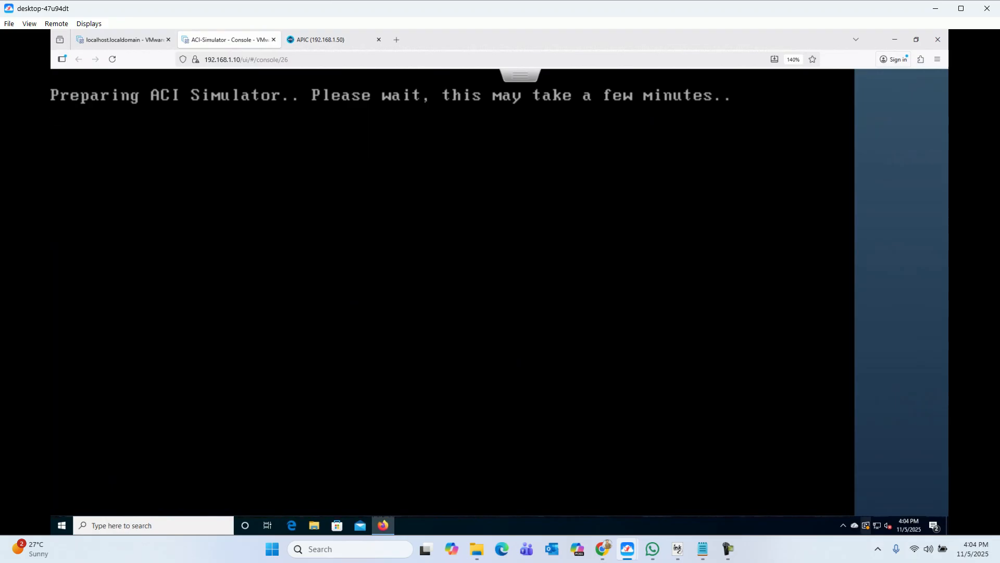
Step: Add the large size topology list: 2 spine switches, 2 leaf switches, 3 APIC controllers
{"action": "mouse_move", "coordinate": [677, 548]}
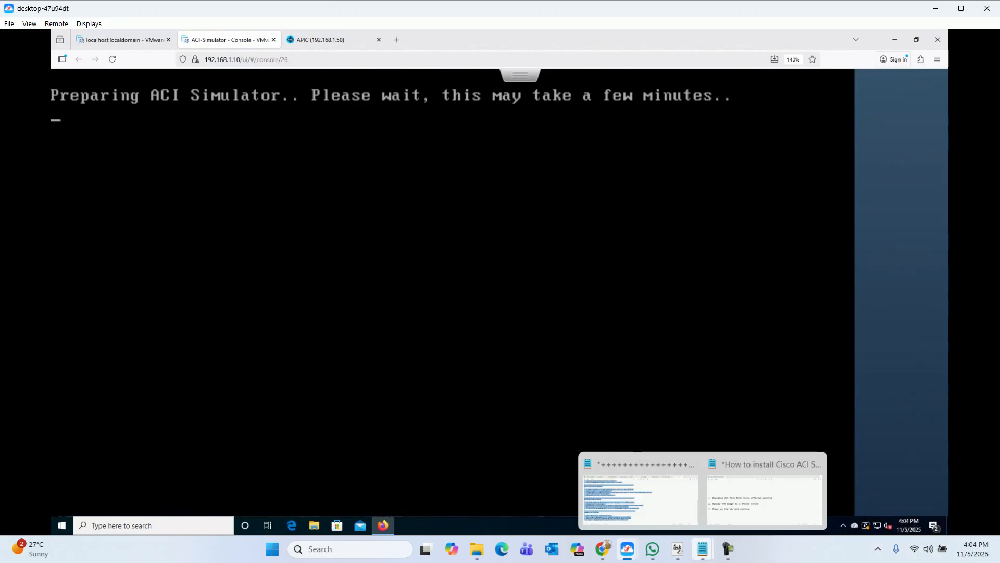
{"action": "left_click", "coordinate": [760, 495]}
{"action": "key", "text": "Return"}
{"action": "key", "text": "Return"}
{"action": "key", "text": "Return"}
{"action": "key", "text": "Return"}
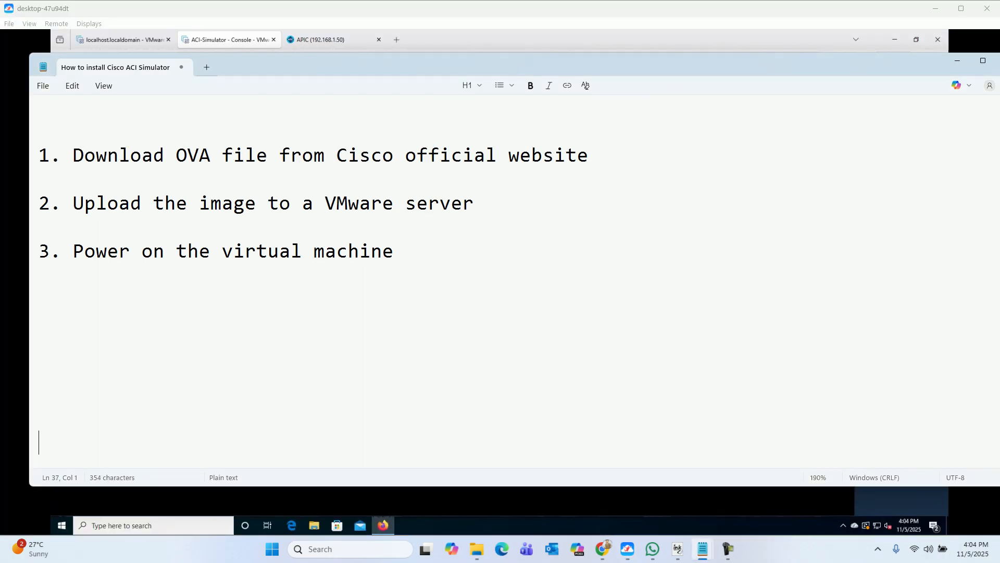
{"action": "type", "text": "----- large"}
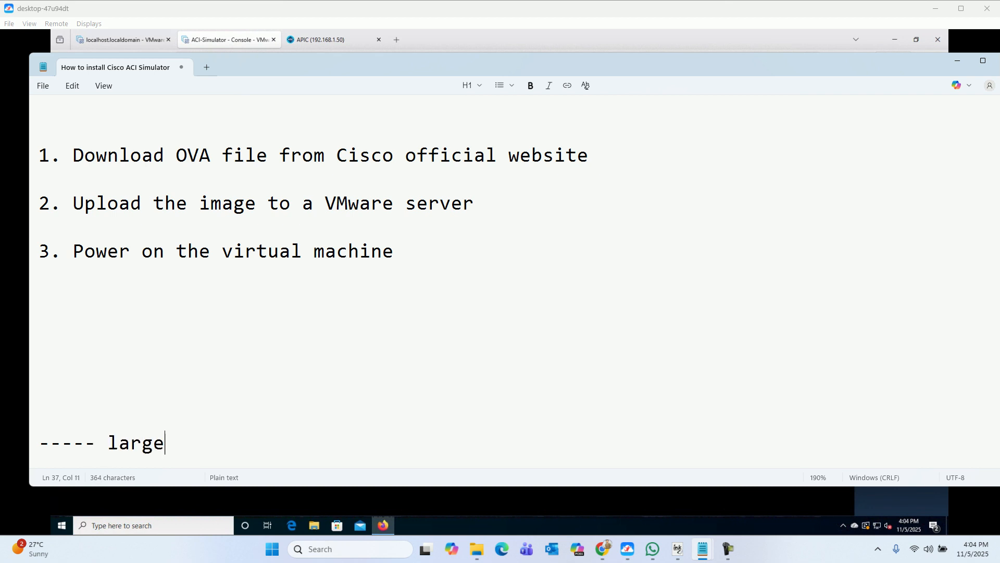
{"action": "type", "text": " size t"}
{"action": "key", "text": "BackSpace"}
{"action": "type", "text": "t"}
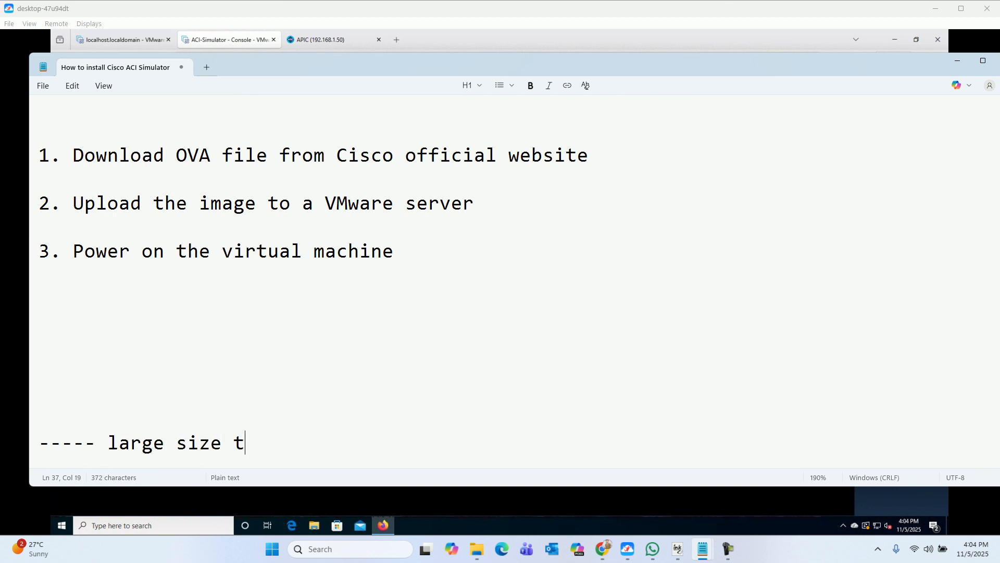
{"action": "type", "text": "opology ------"}
{"action": "key", "text": "Return"}
{"action": "type", "text": "1. 2 spi"}
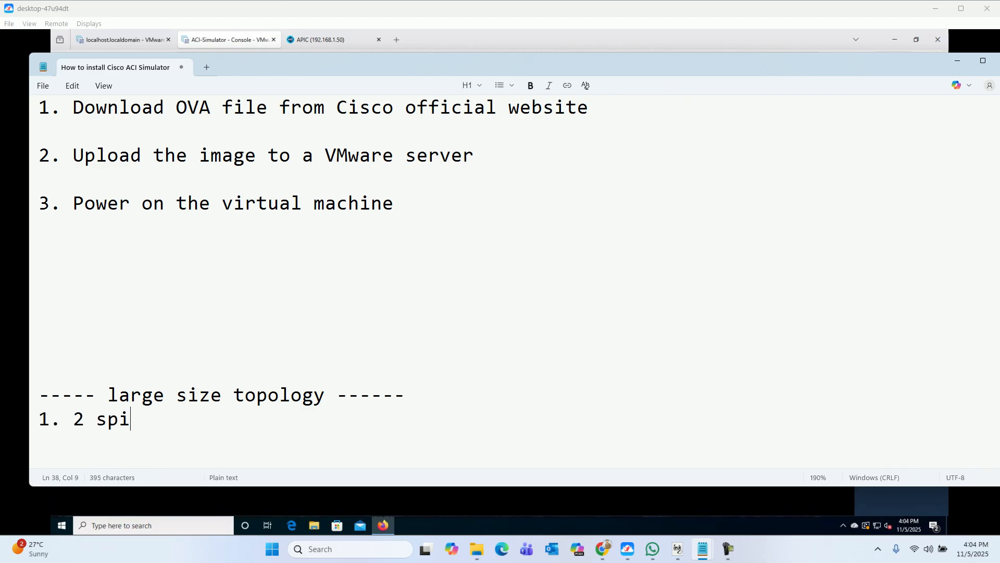
{"action": "type", "text": "ne switches"}
{"action": "key", "text": "Return"}
{"action": "type", "text": "2. 2 leaf switc"}
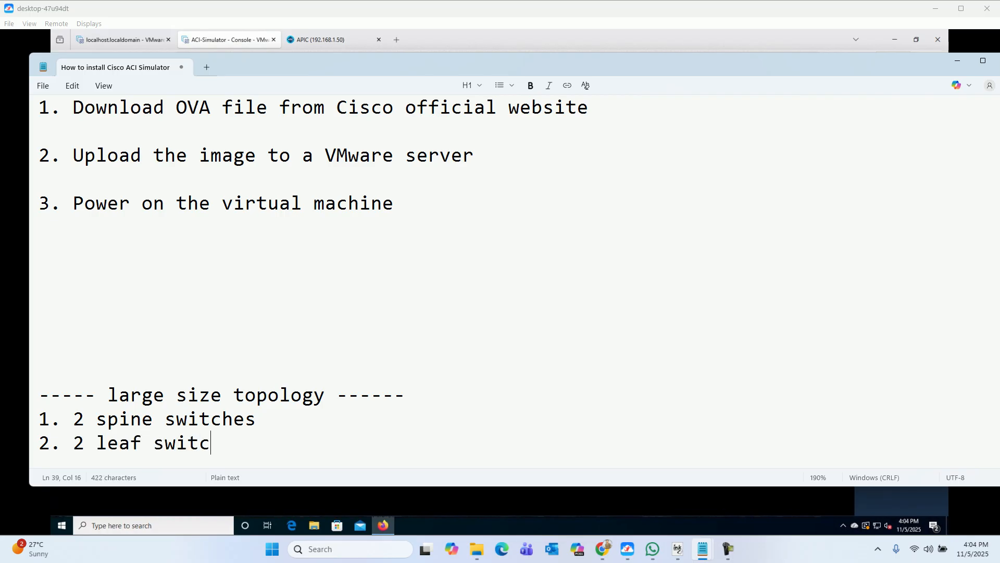
{"action": "type", "text": "hes"}
{"action": "key", "text": "Return"}
{"action": "type", "text": "3. 3 APIC controllers"}
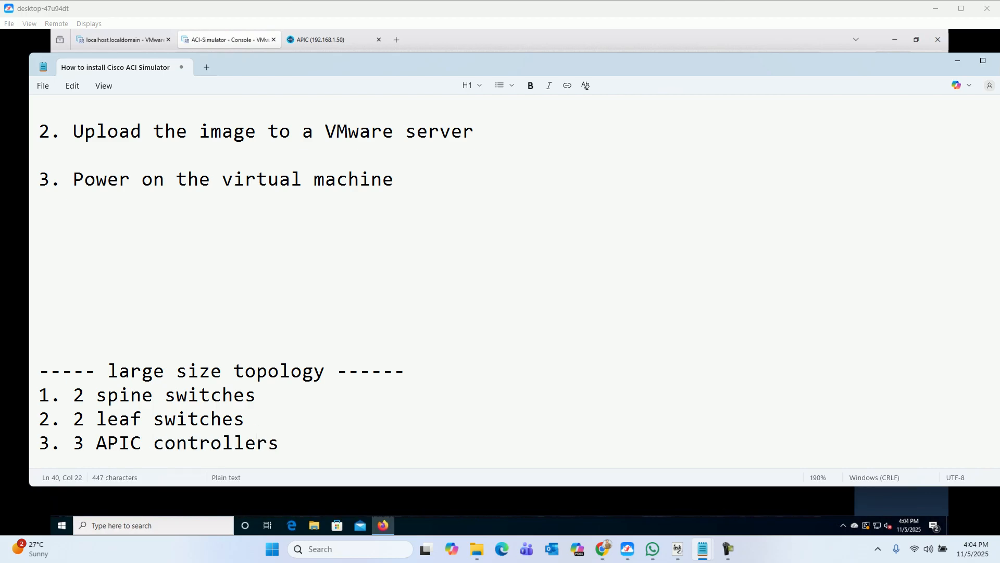
Step: Add the Small size topology list: 1 spine switch, 2 leaf switches, 1 APIC controllers
{"action": "key", "text": "Return"}
{"action": "key", "text": "Return"}
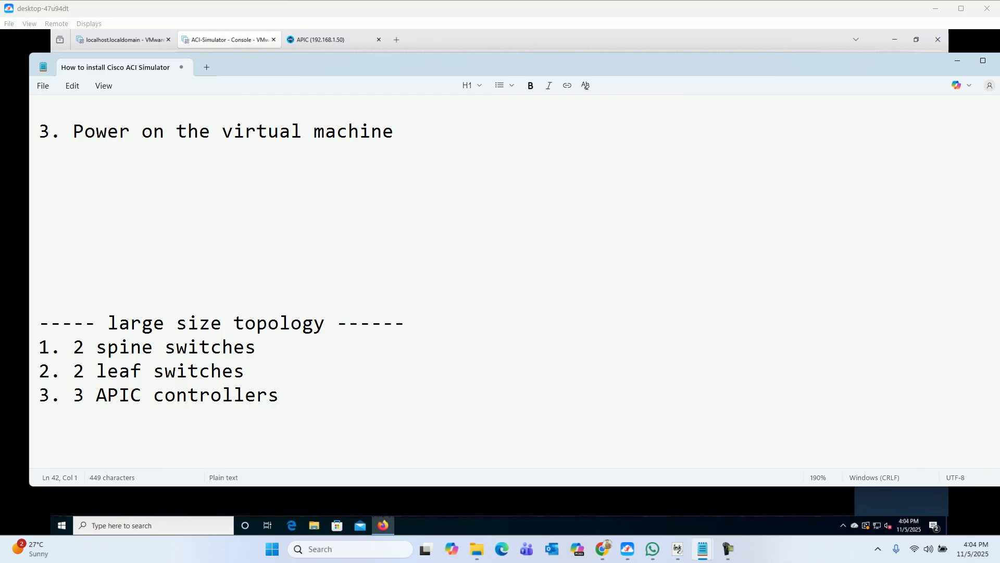
{"action": "type", "text": "----- Small siz"}
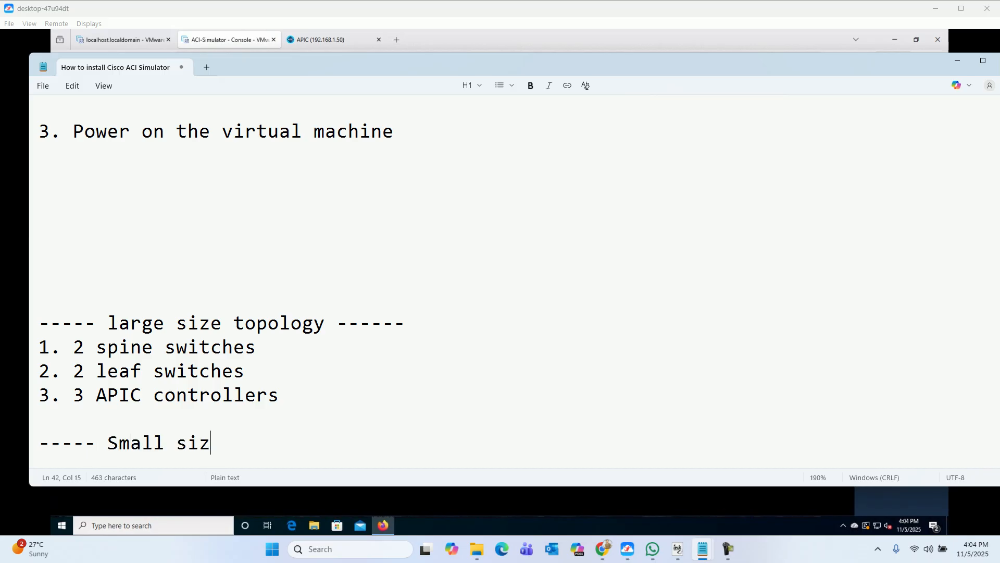
{"action": "type", "text": "e topology "}
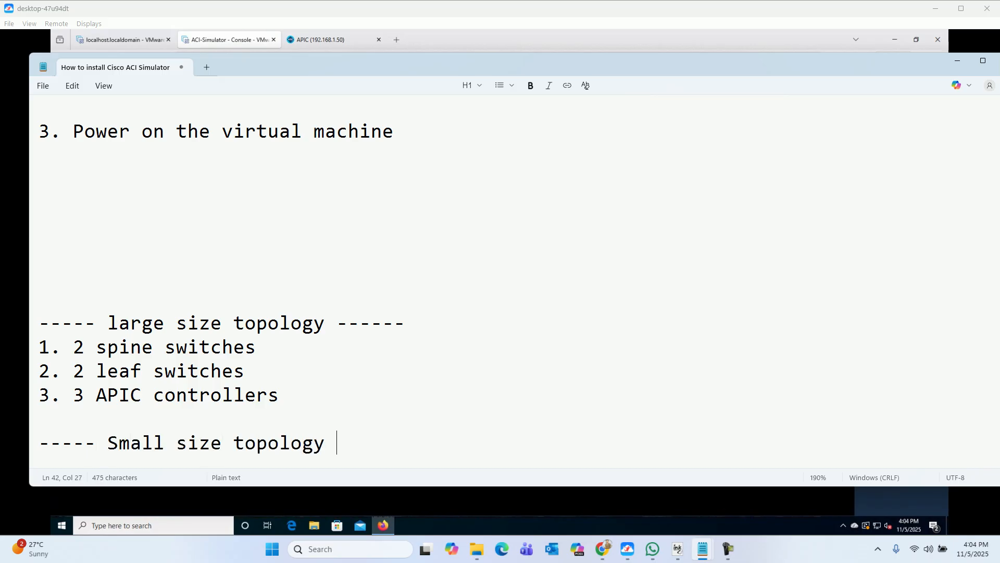
{"action": "type", "text": "------"}
{"action": "key", "text": "Return"}
{"action": "type", "text": "1."}
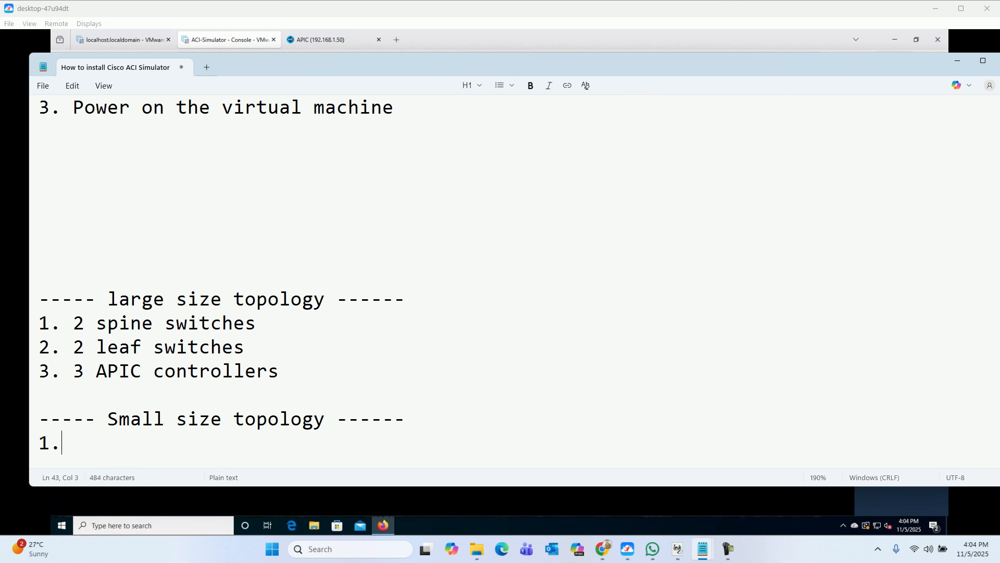
{"action": "type", "text": " 1 spine switch"}
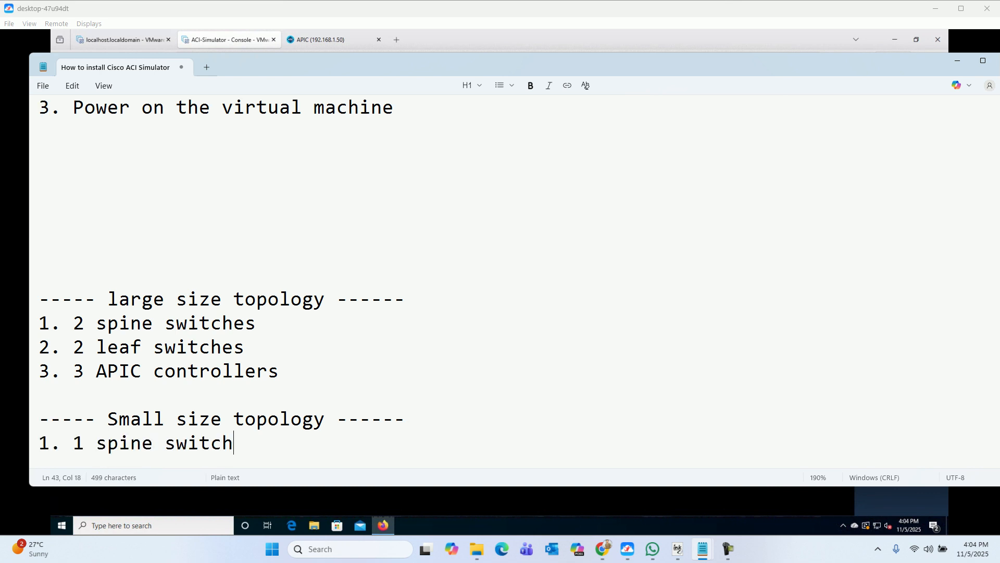
{"action": "key", "text": "Return"}
{"action": "type", "text": "2. 2 "}
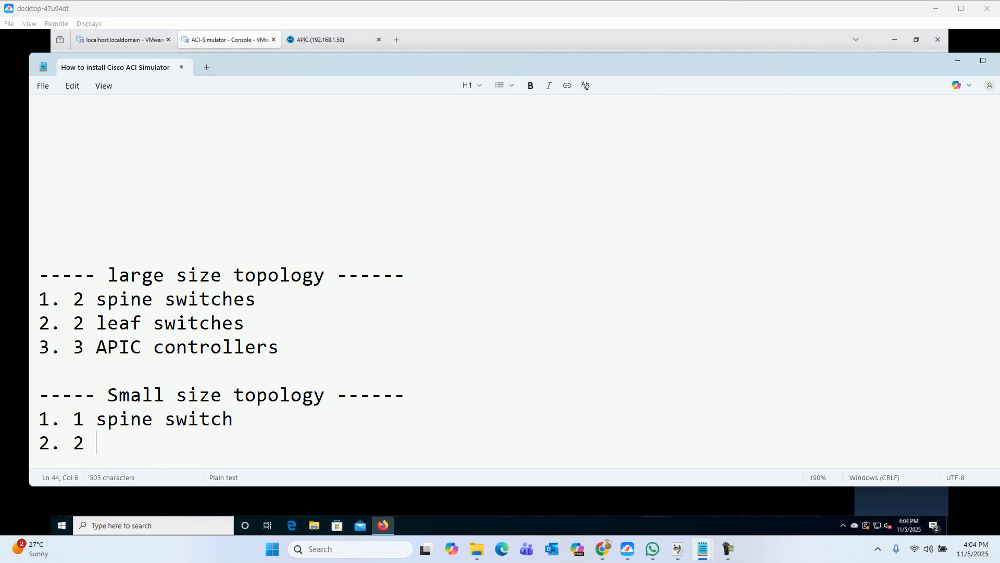
{"action": "type", "text": "leaf switches"}
{"action": "key", "text": "Return"}
{"action": "type", "text": "3"}
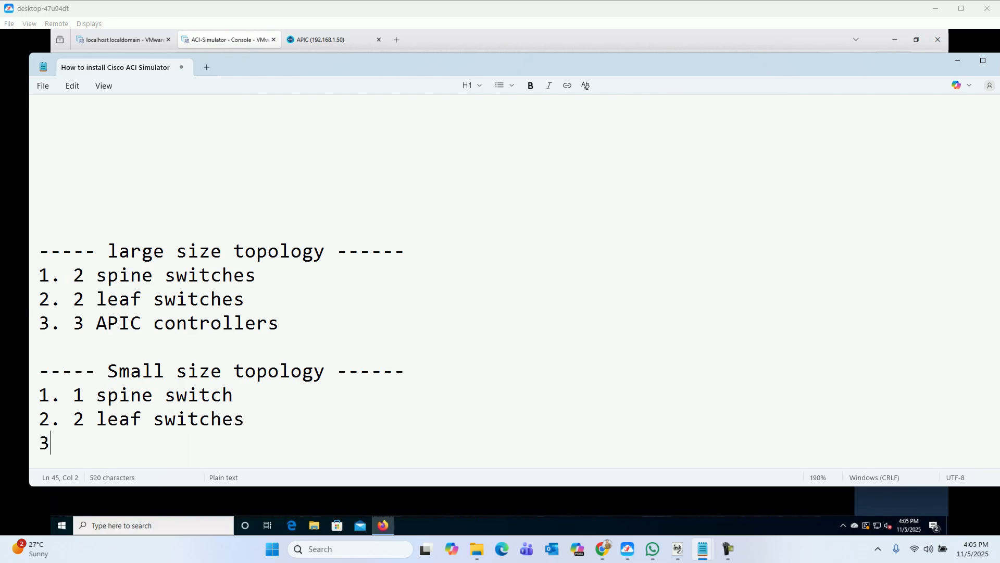
{"action": "type", "text": ". 3 APIC"}
{"action": "key", "text": "BackSpace"}
{"action": "key", "text": "BackSpace"}
{"action": "key", "text": "BackSpace"}
{"action": "key", "text": "BackSpace"}
{"action": "type", "text": "1 APIC controllers"}
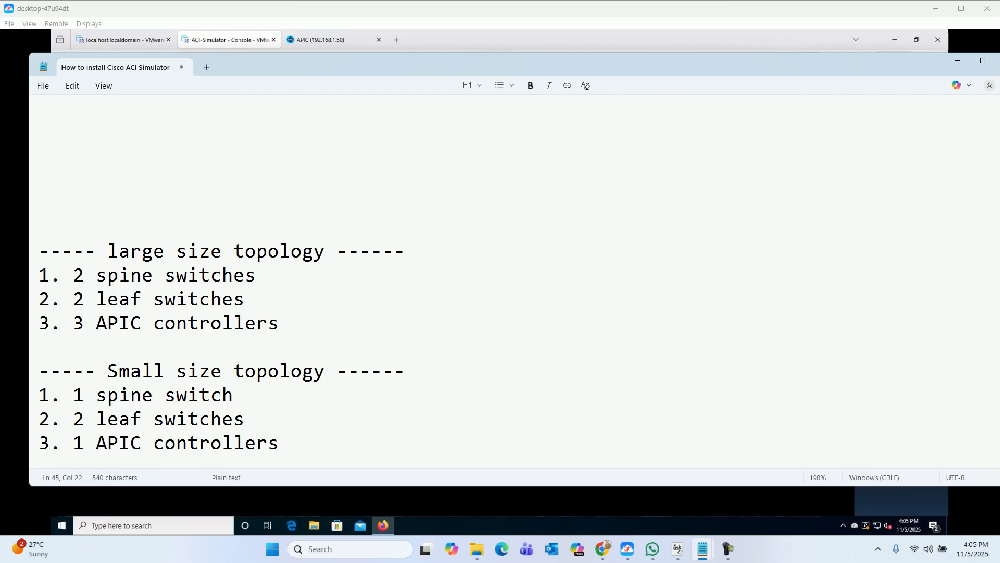
{"action": "key", "text": "Return"}
{"action": "key", "text": "Return"}
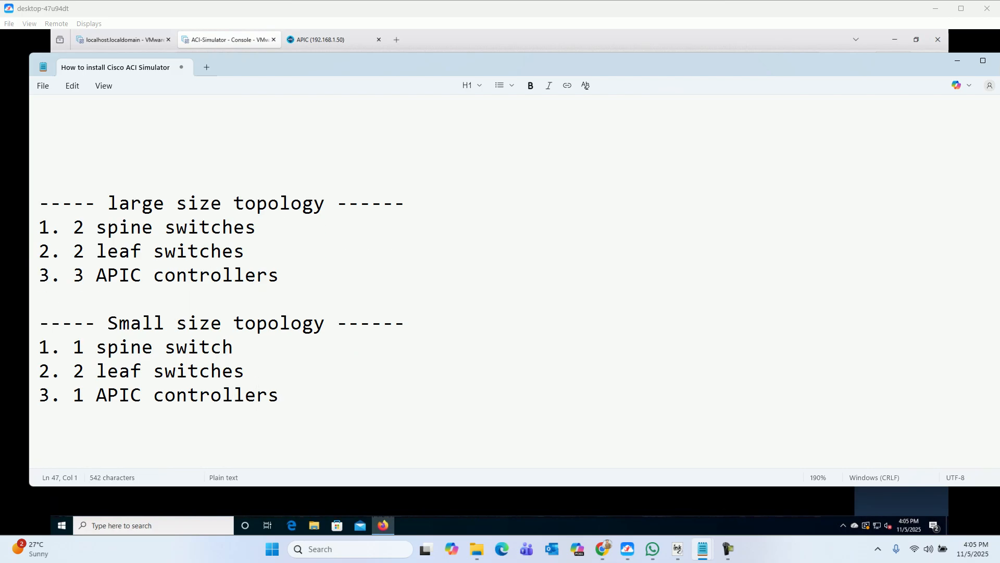
{"action": "key", "text": "alt+Tab"}
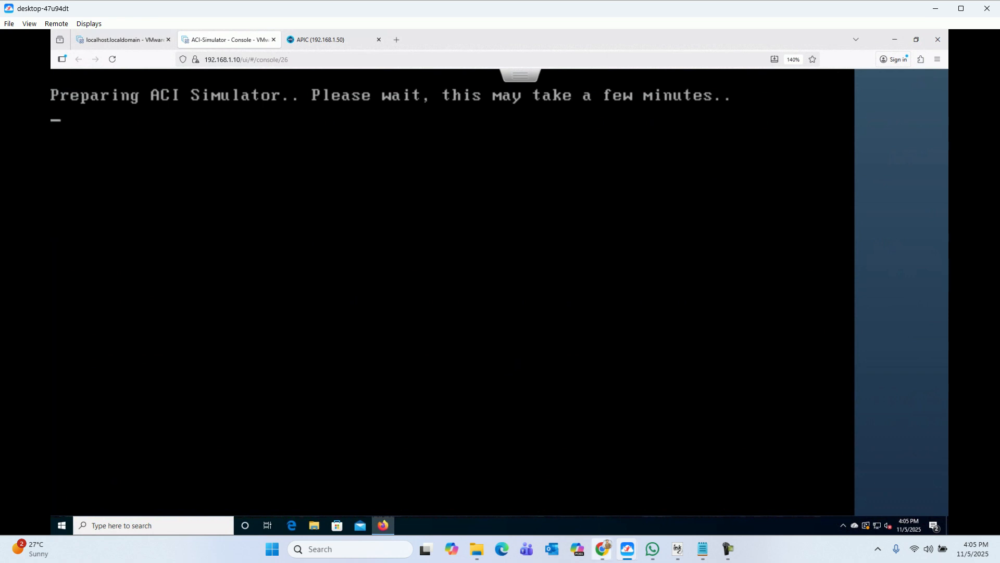
Step: Answer 'n' to 'Select large topology?' in the console to use the small topology
{"action": "left_click", "coordinate": [728, 549]}
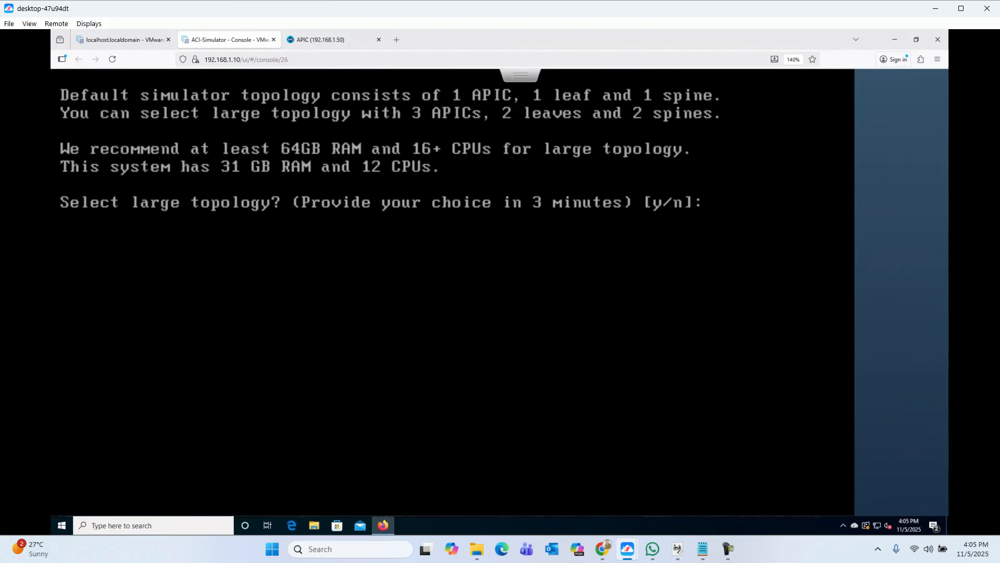
{"action": "type", "text": "n"}
{"action": "key", "text": "Return"}
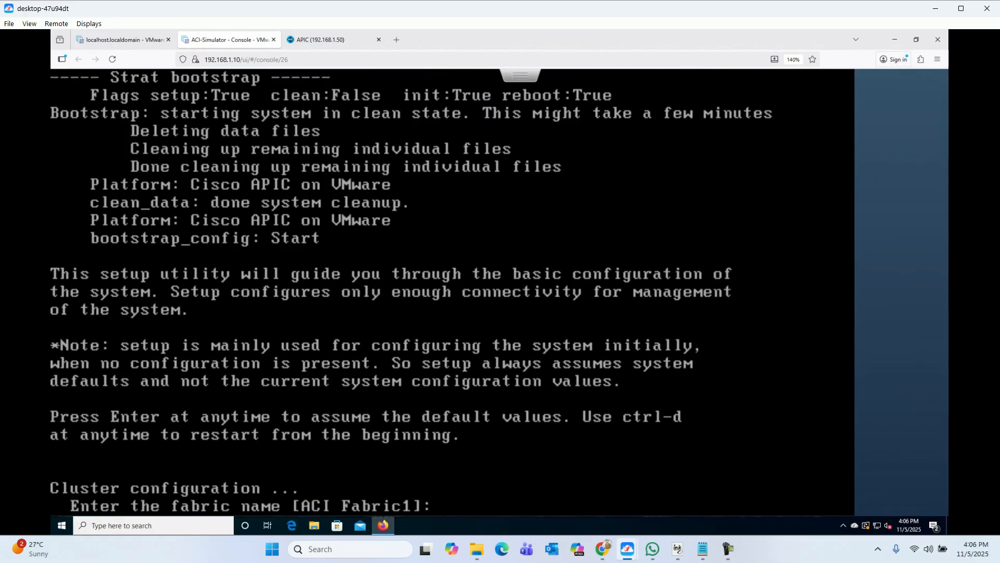
Step: Accept the default fabric name, fabric ID 1, one active non-standby controller with ID 1, and answer no to L3 connection
{"action": "key", "text": "Return"}
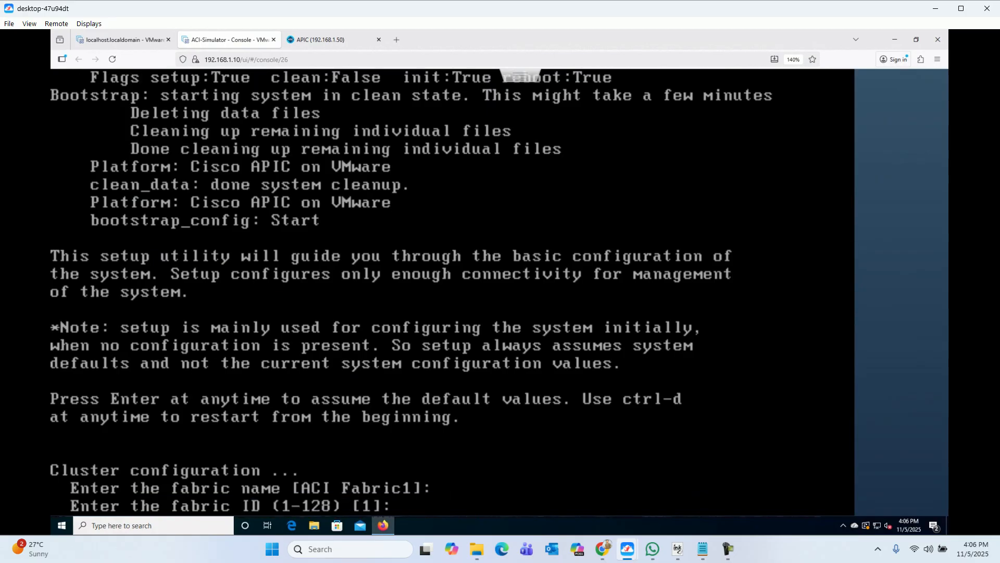
{"action": "key", "text": "Return"}
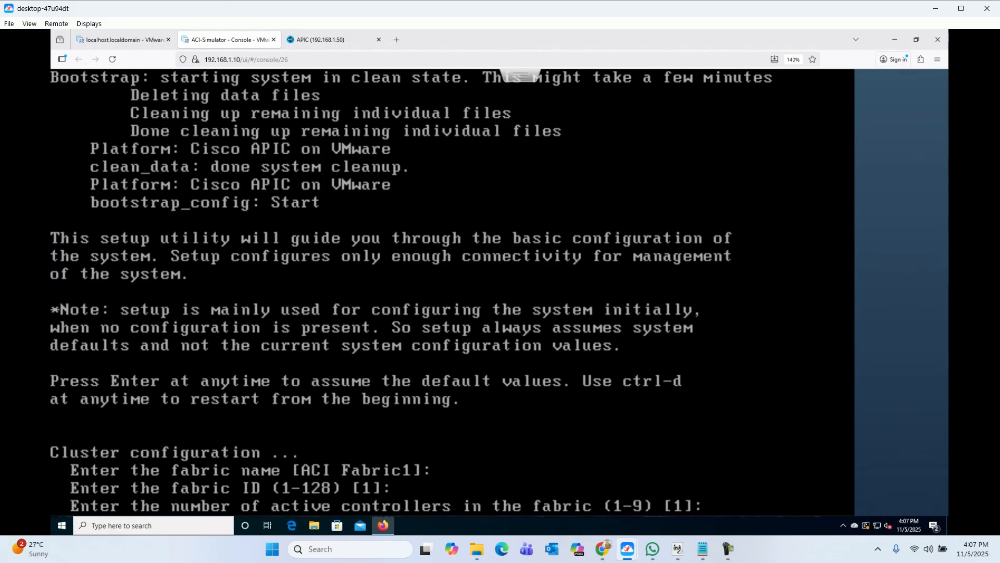
{"action": "key", "text": "Return"}
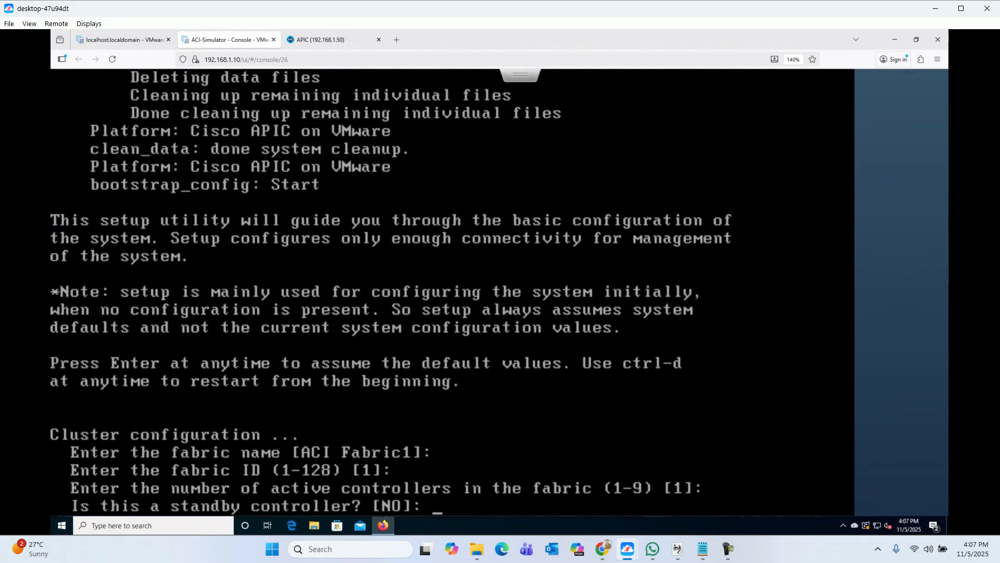
{"action": "key", "text": "Return"}
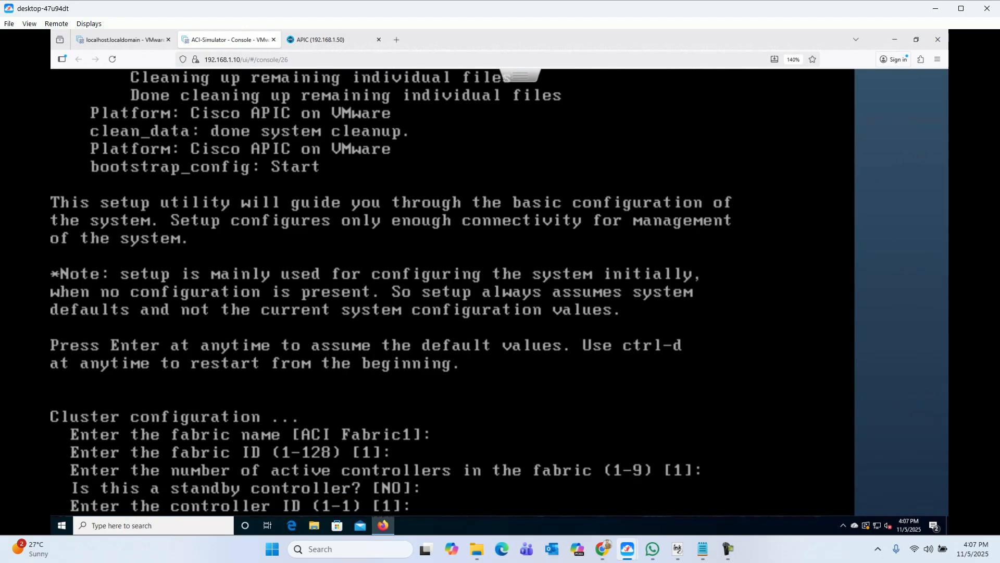
{"action": "key", "text": "Return"}
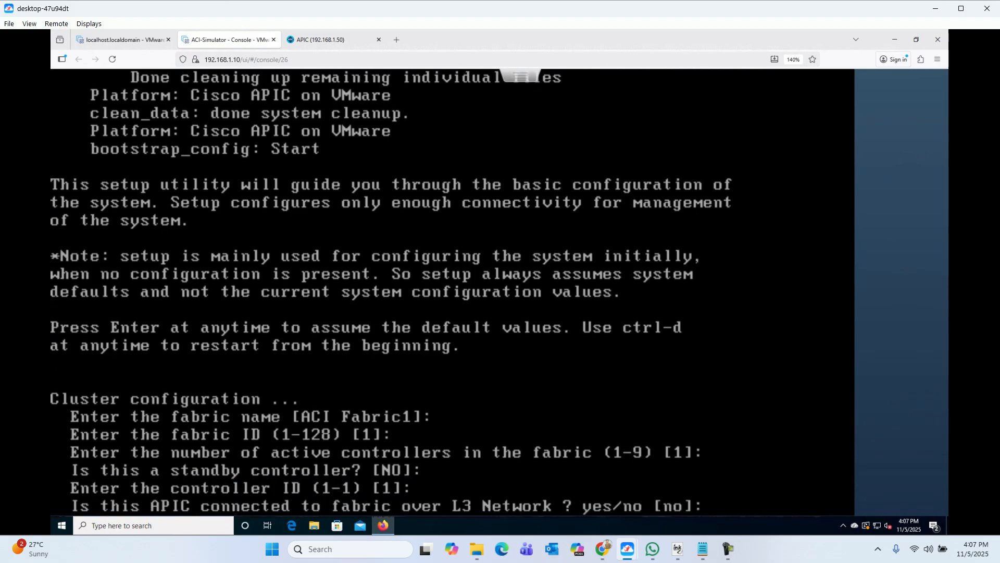
{"action": "type", "text": "no"}
{"action": "key", "text": "Return"}
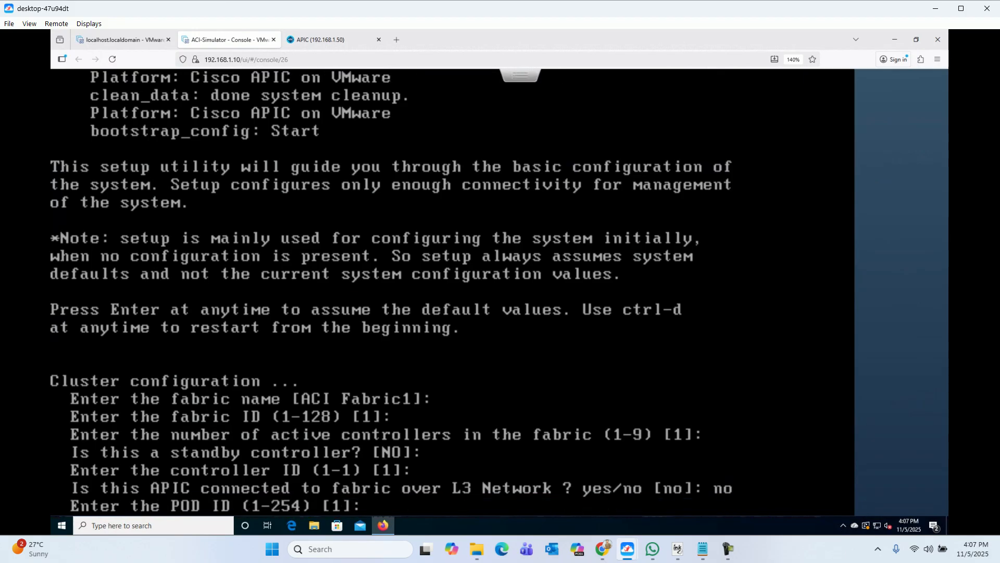
Step: Keep POD ID 1, controller name apic1, TEP pool 10.0.0.0/16, infra VLAN 4 and GIPO 225.0.0.0/15
{"action": "key", "text": "Return"}
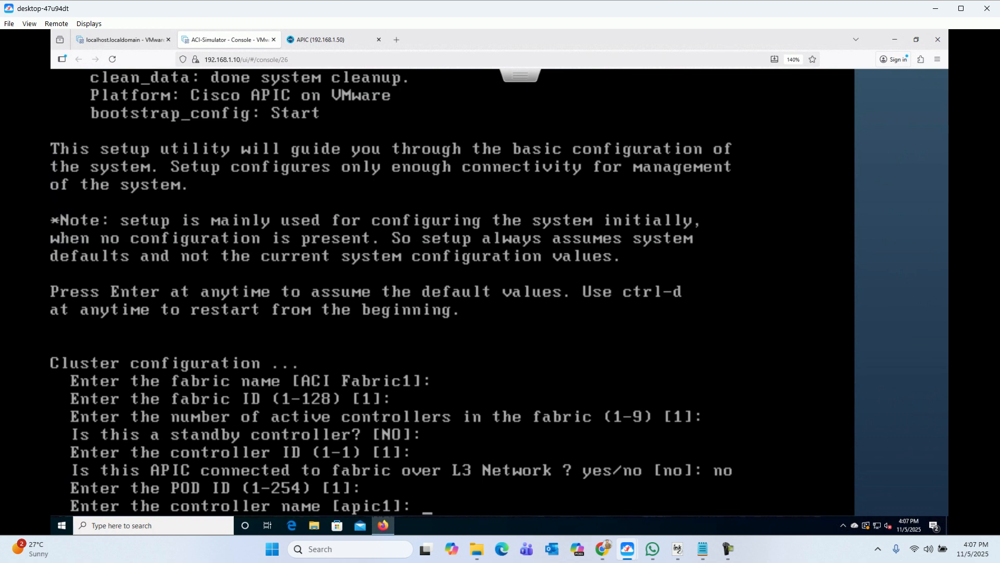
{"action": "key", "text": "Return"}
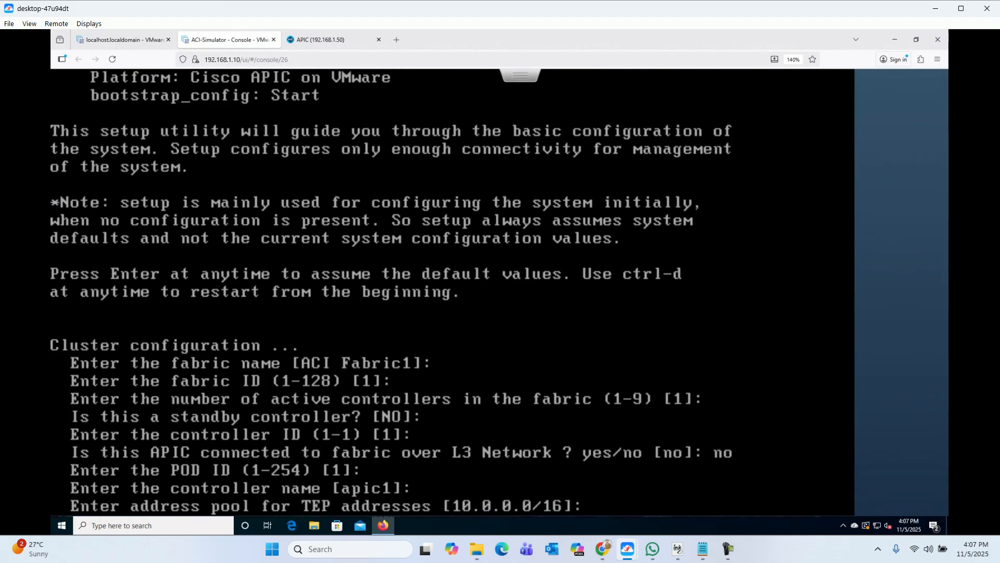
{"action": "key", "text": "Return"}
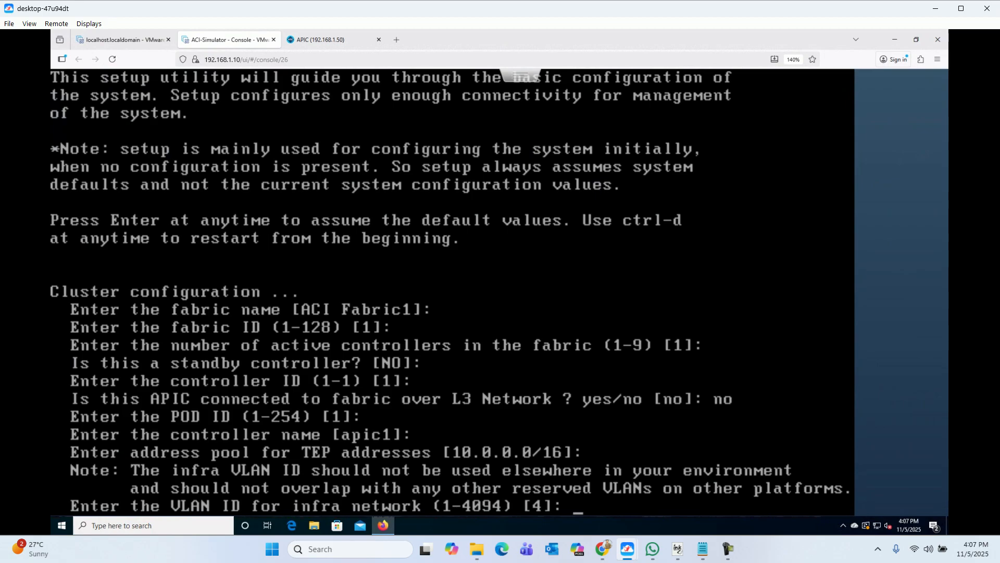
{"action": "key", "text": "Return"}
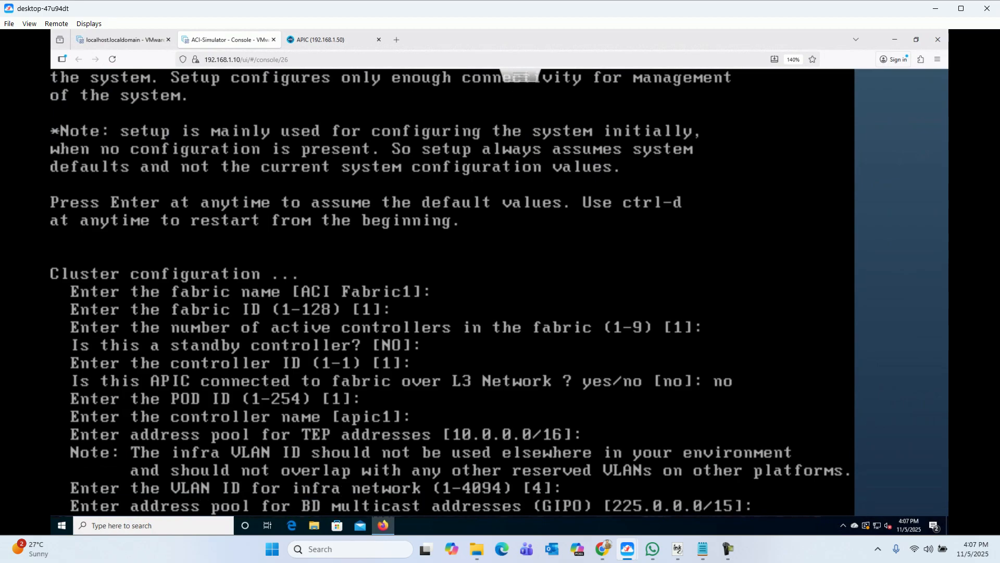
{"action": "key", "text": "Return"}
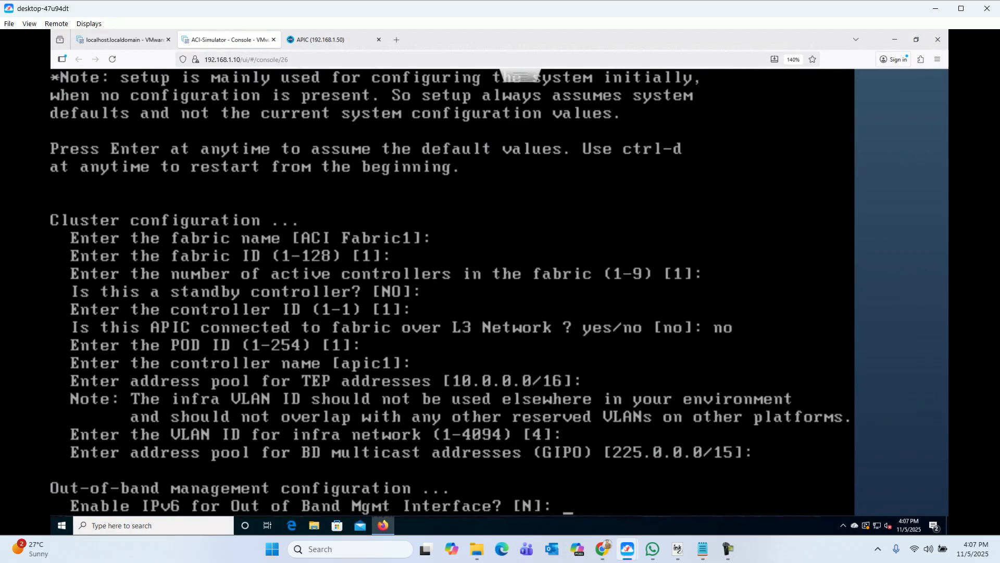
Step: Leave IPv6 at N, enter 192.168.1.50/24 with gateway 192.168.1.1, and keep auto speed/duplex
{"action": "key", "text": "Return"}
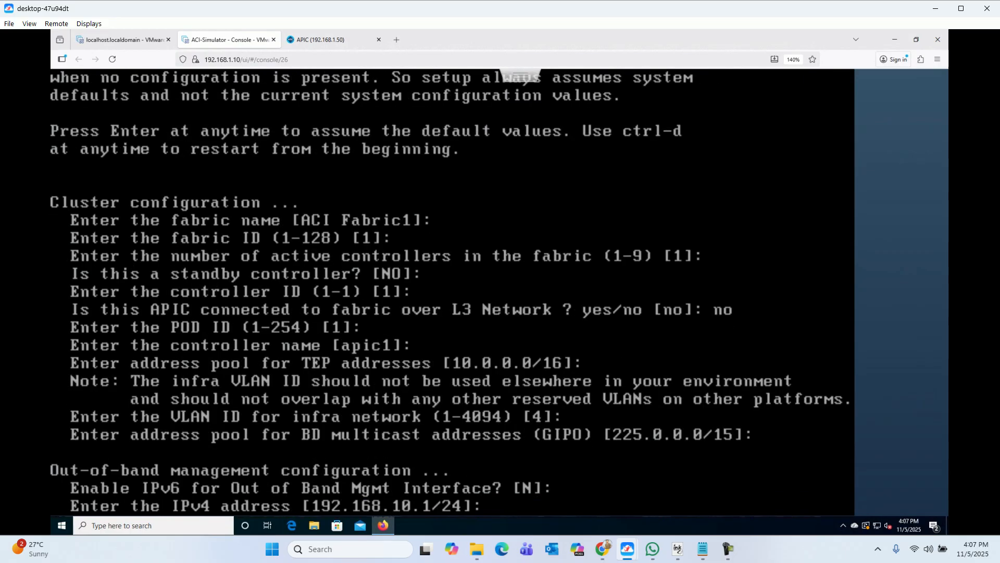
{"action": "type", "text": "192.168.1."}
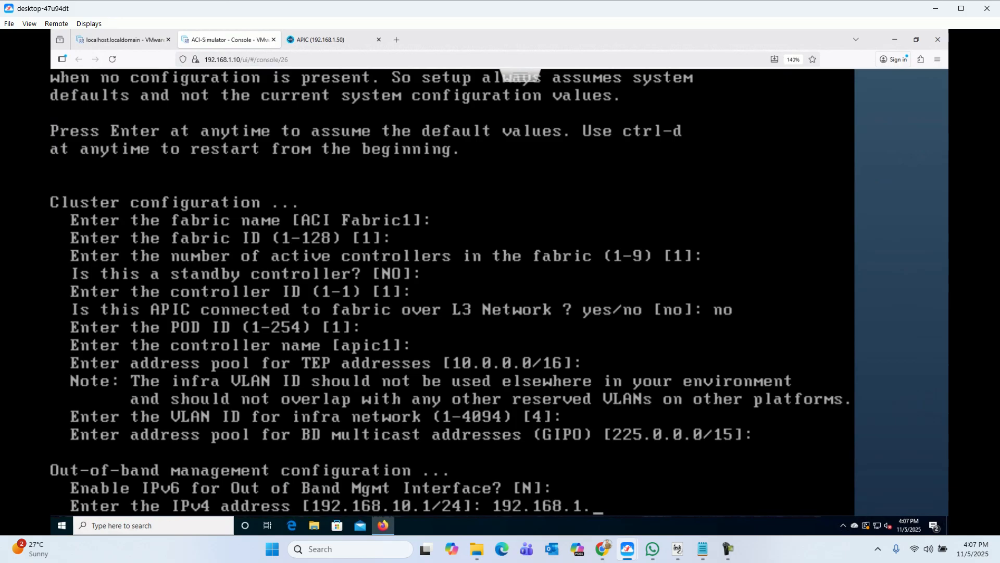
{"action": "type", "text": "50/24"}
{"action": "key", "text": "Return"}
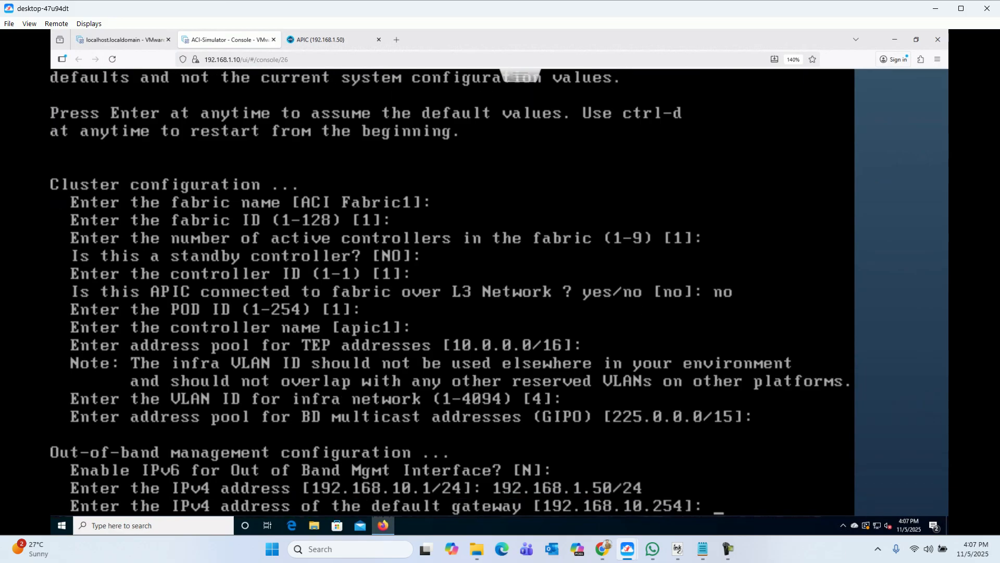
{"action": "type", "text": "192.168.1.1"}
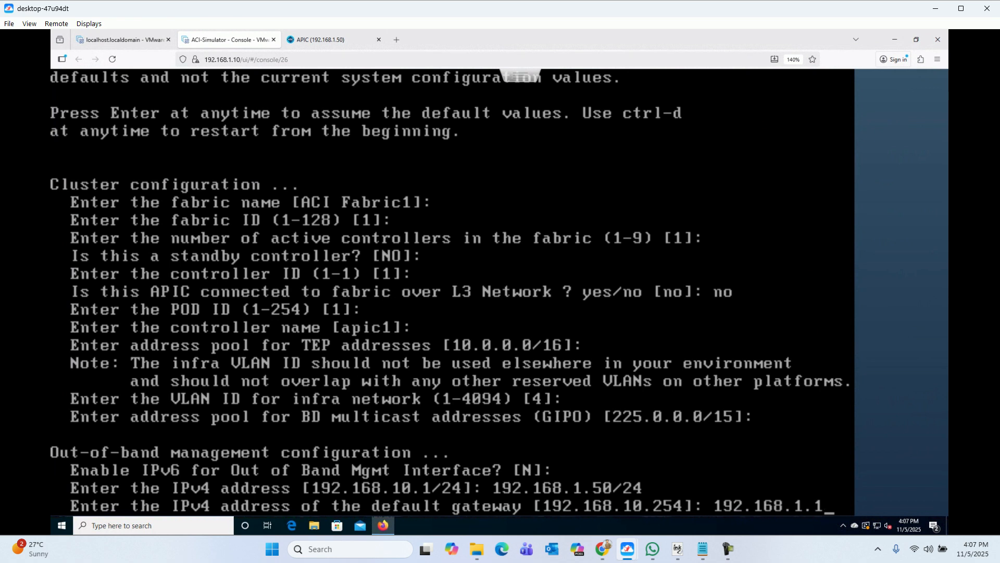
{"action": "key", "text": "Return"}
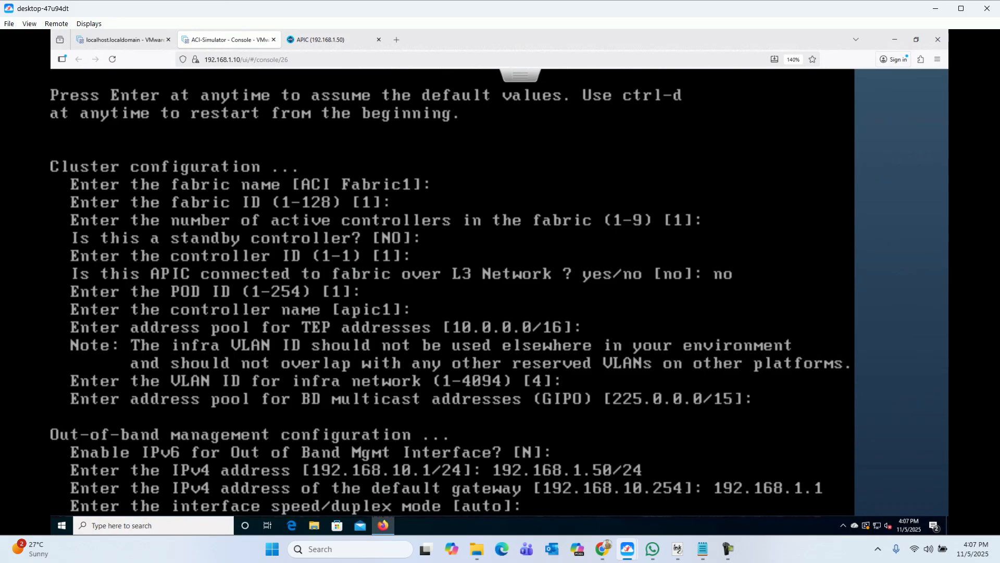
{"action": "key", "text": "Return"}
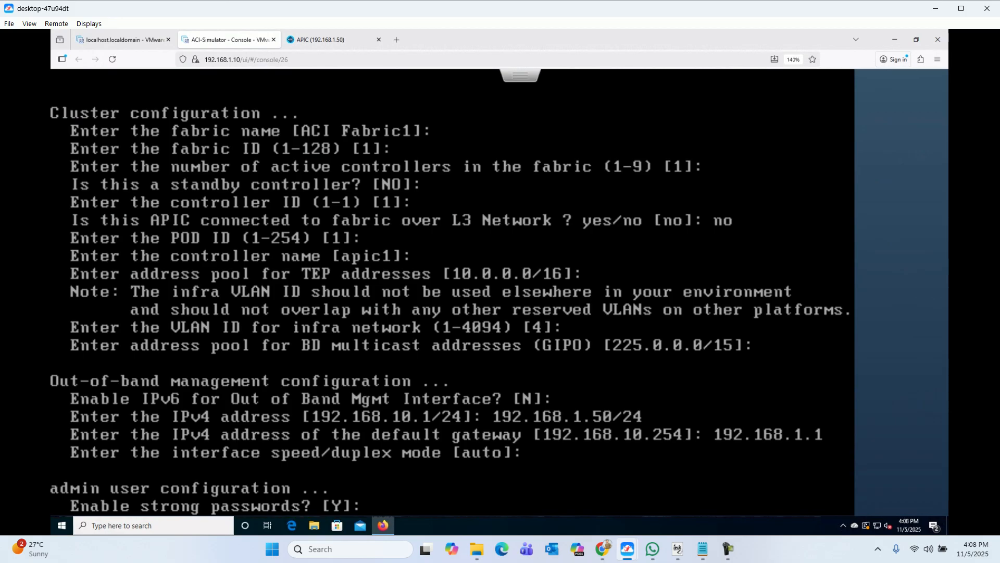
Step: Answer N to strong passwords, enter and confirm the admin password, and apply the configuration unedited
{"action": "type", "text": "N"}
{"action": "key", "text": "Return"}
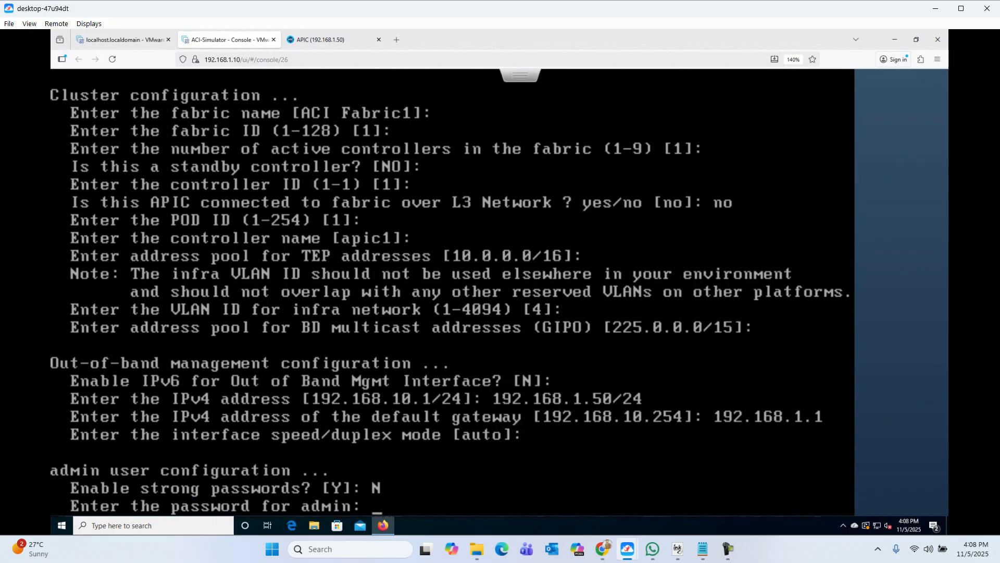
{"action": "key", "text": "Return"}
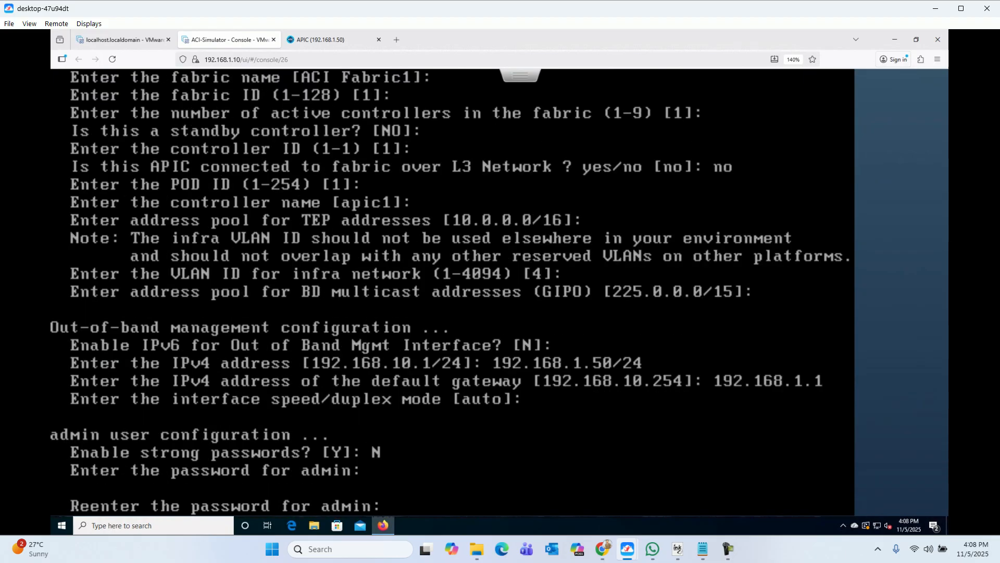
{"action": "key", "text": "Return"}
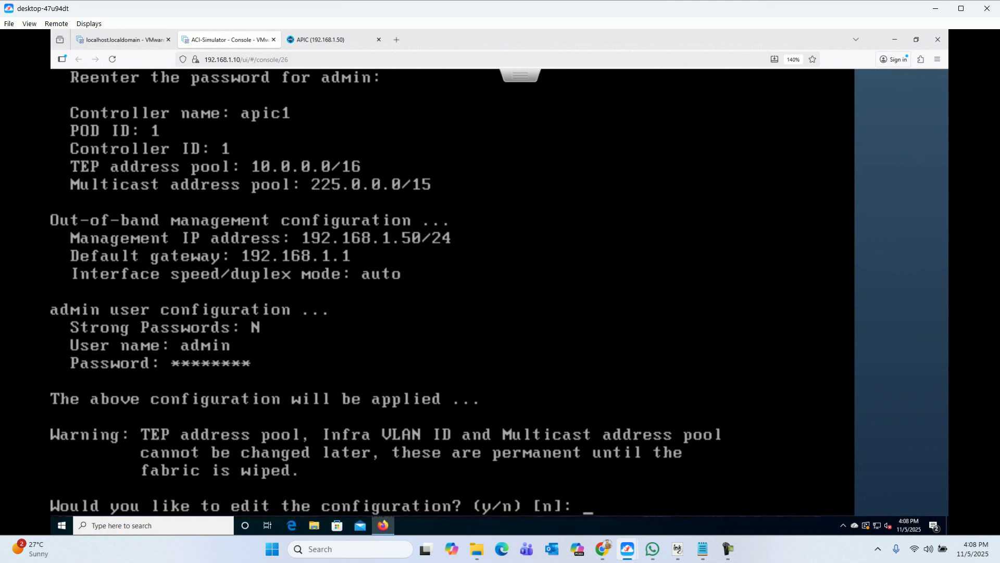
{"action": "type", "text": "n"}
{"action": "key", "text": "Return"}
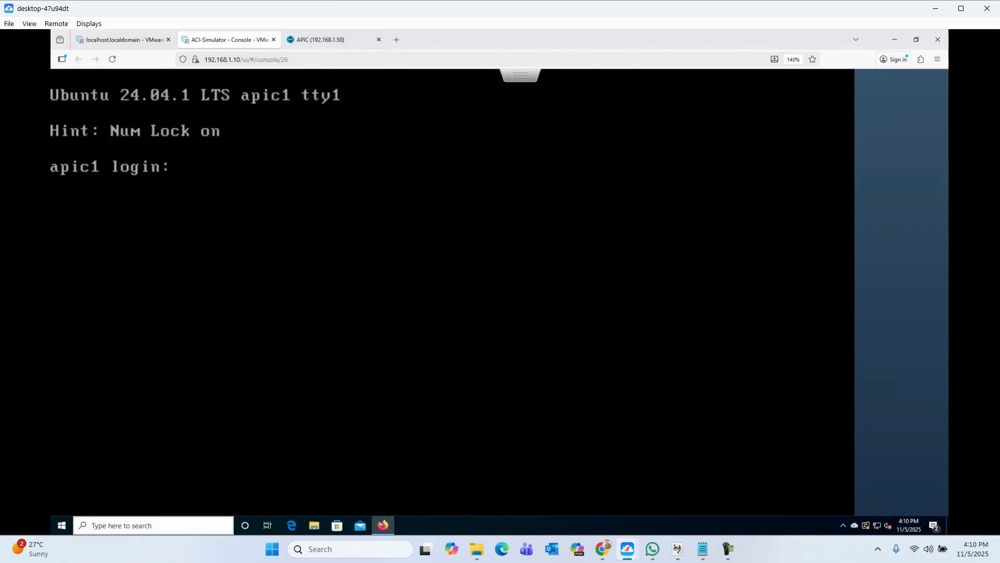
Step: Launch Command Prompt from the taskbar search and enlarge its text
{"action": "left_click", "coordinate": [153, 525]}
{"action": "type", "text": "cmd"}
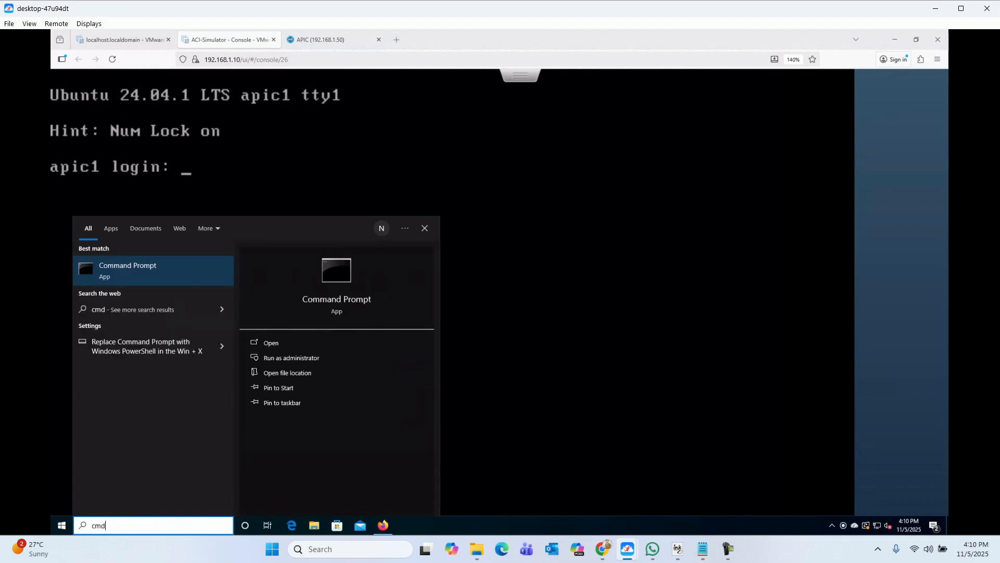
{"action": "key", "text": "Return"}
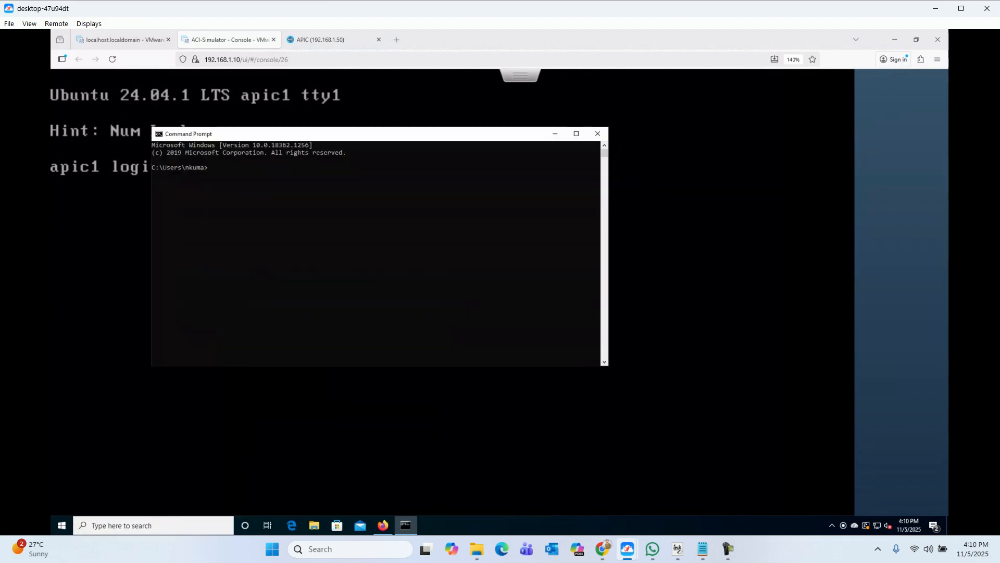
{"action": "left_click", "coordinate": [221, 161]}
{"action": "scroll", "coordinate": [224, 161], "scroll_direction": "up", "scroll_amount": 4, "text": "ctrl"}
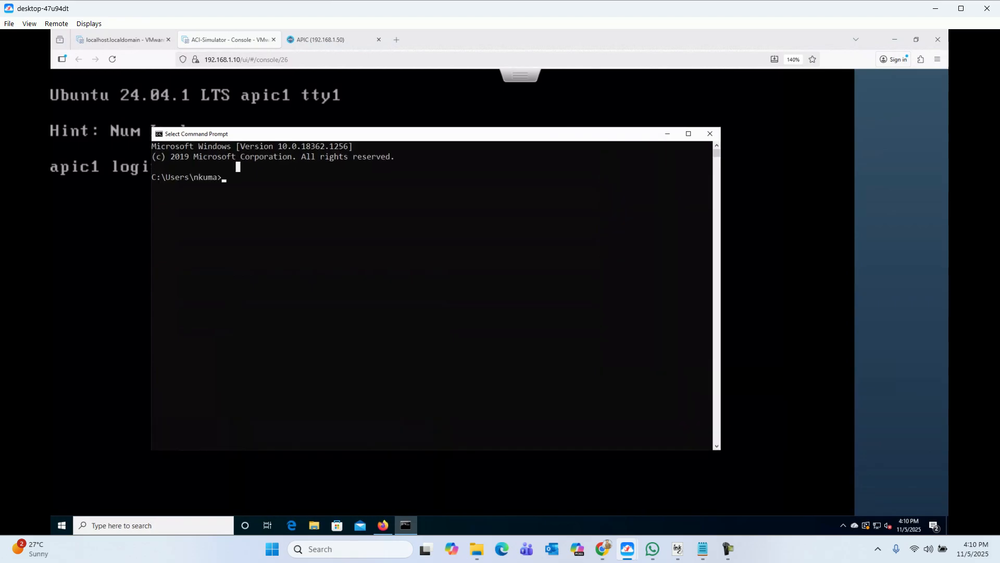
{"action": "scroll", "coordinate": [238, 167], "scroll_direction": "up", "scroll_amount": 2, "text": "ctrl"}
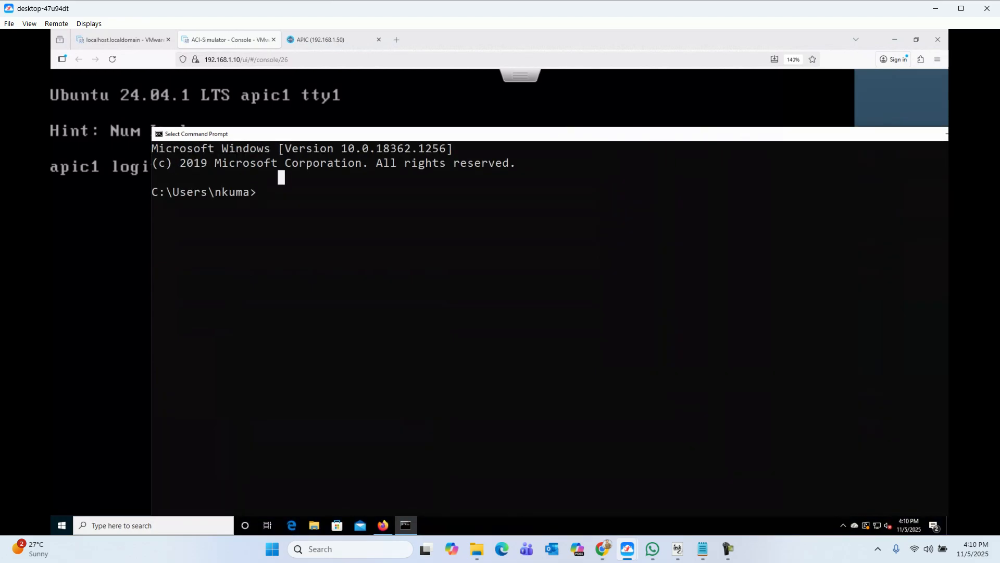
Step: Ping 192.168.1.50 to confirm 4 of 4 replies, then close the old APIC browser tab
{"action": "type", "text": "ping pin"}
{"action": "key", "text": "BackSpace"}
{"action": "key", "text": "BackSpace"}
{"action": "key", "text": "BackSpace"}
{"action": "key", "text": "BackSpace"}
{"action": "type", "text": "192.168.1.50"}
{"action": "key", "text": "Return"}
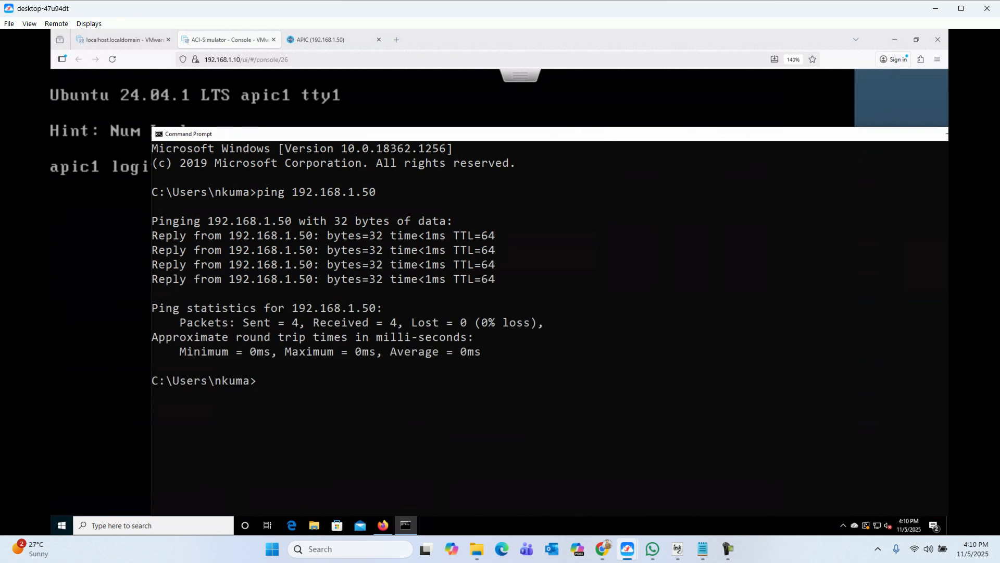
{"action": "left_click", "coordinate": [378, 40]}
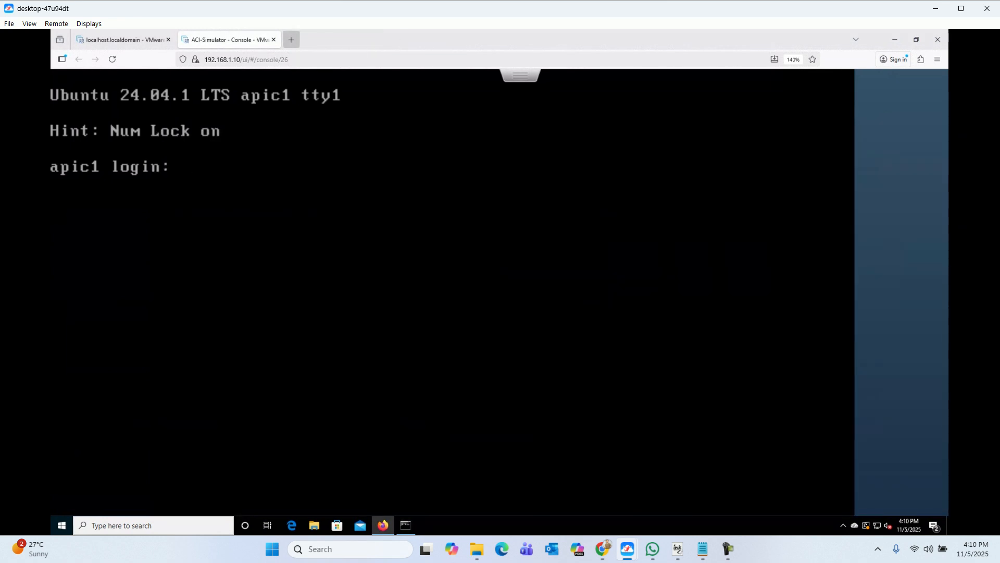
{"action": "left_click", "coordinate": [292, 40]}
{"action": "type", "text": "ht"}
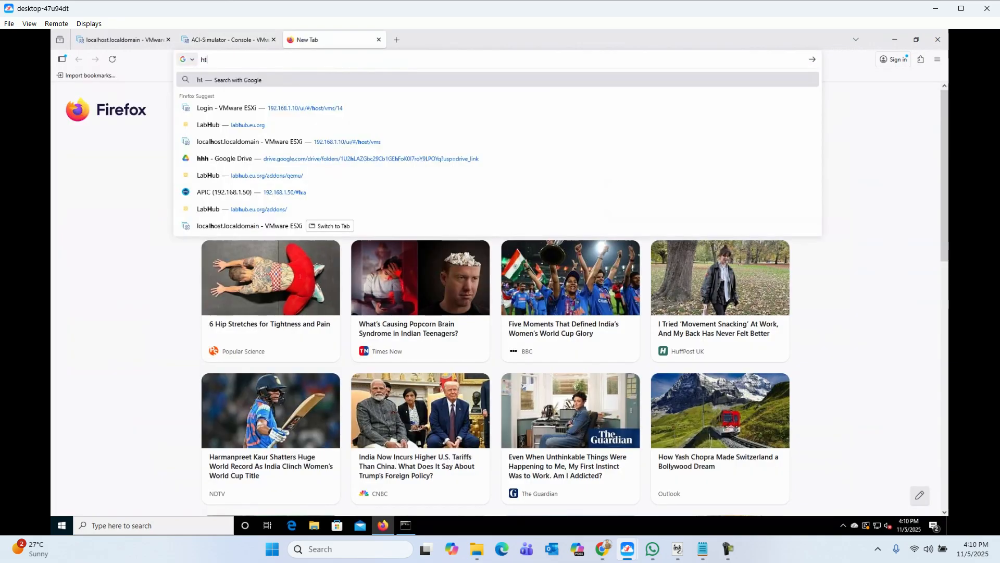
{"action": "type", "text": "tps://"}
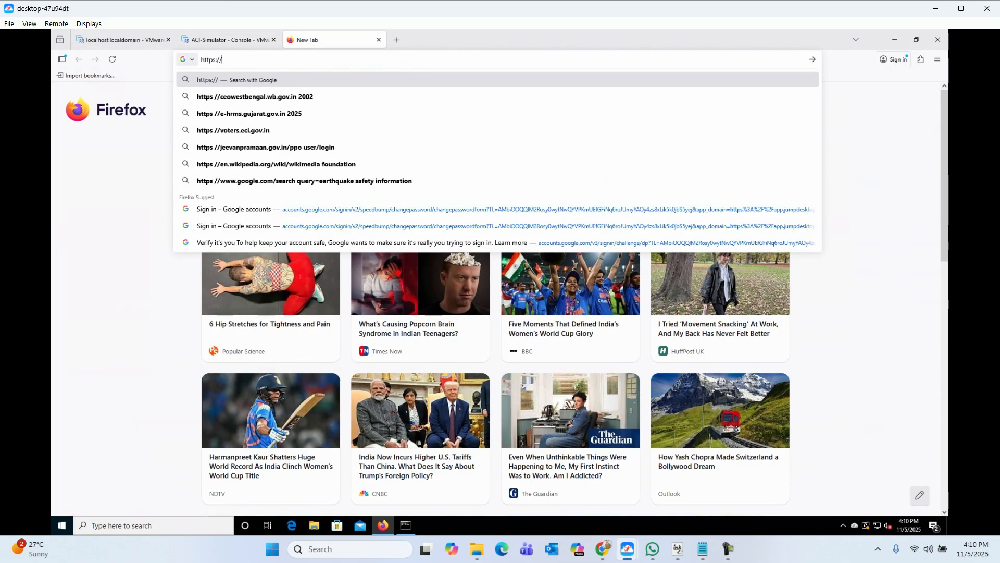
{"action": "type", "text": "192.168.1.50"}
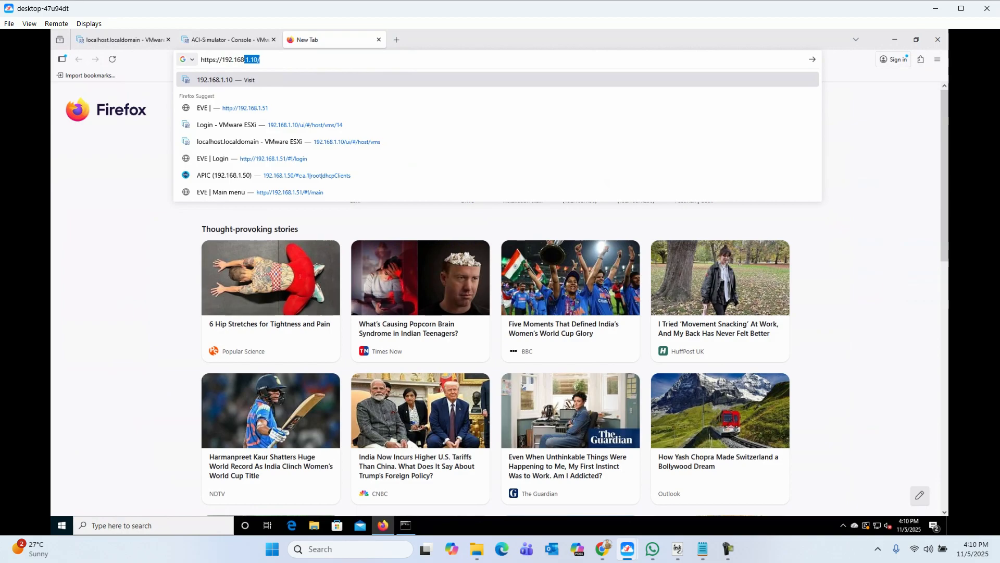
{"action": "key", "text": "Return"}
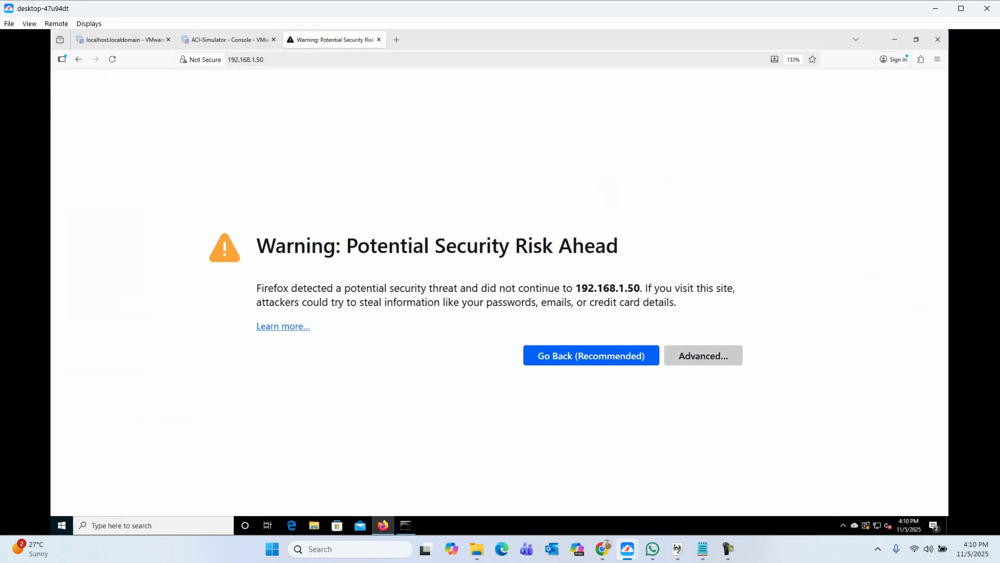
{"action": "left_click", "coordinate": [703, 356]}
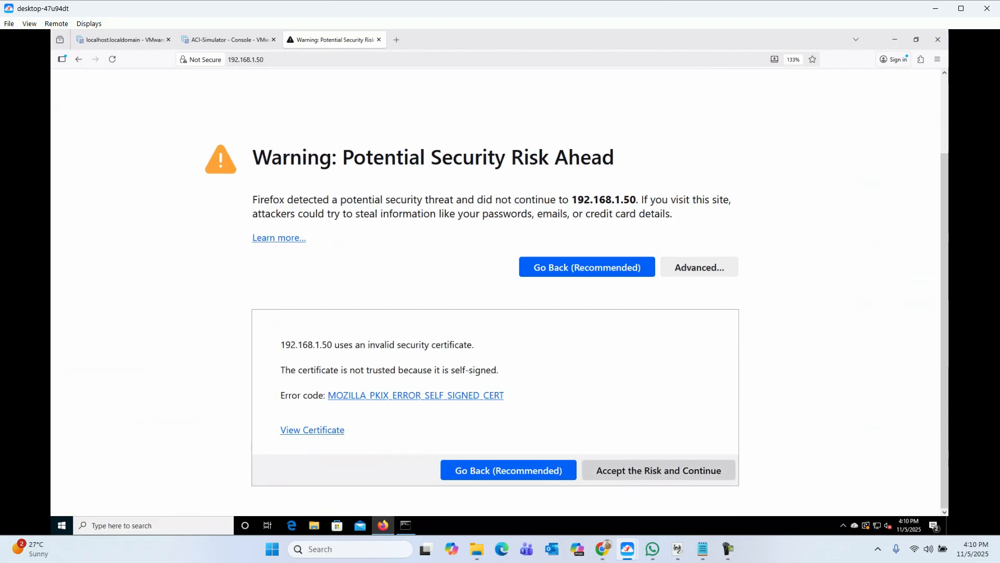
{"action": "left_click", "coordinate": [659, 470]}
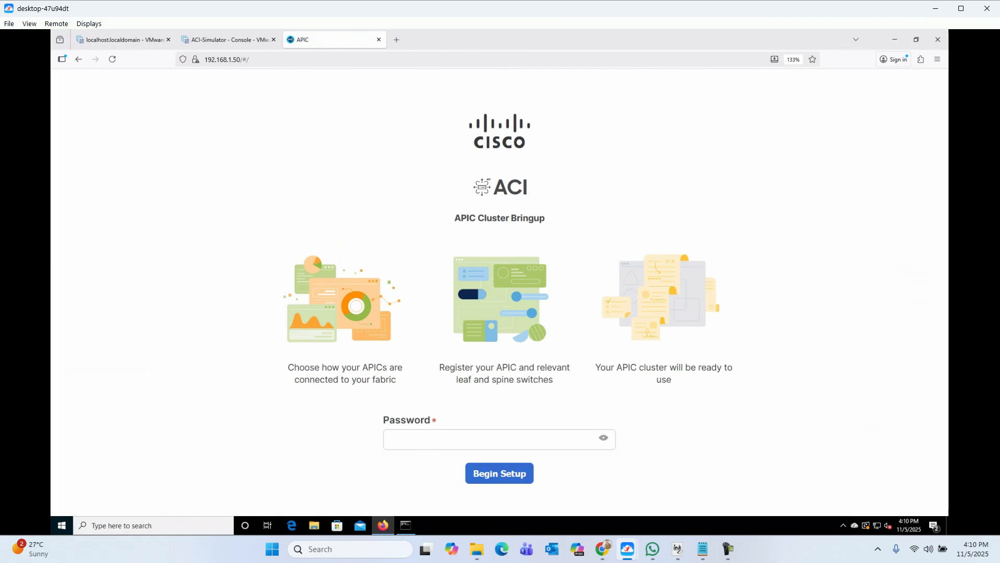
Step: Return to the APIC simulator console tab and launch PuTTY from the search
{"action": "left_click", "coordinate": [229, 39]}
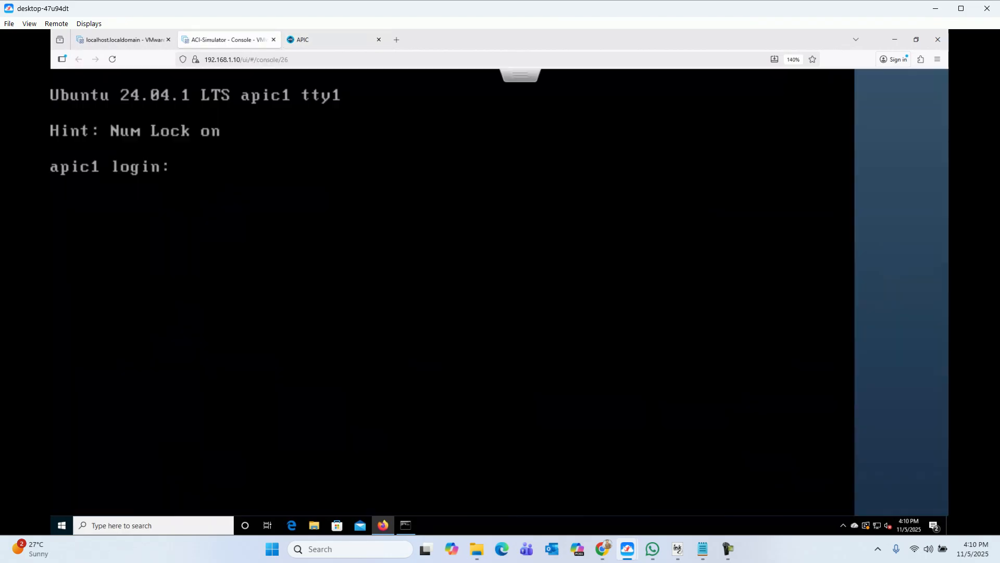
{"action": "key", "text": "super"}
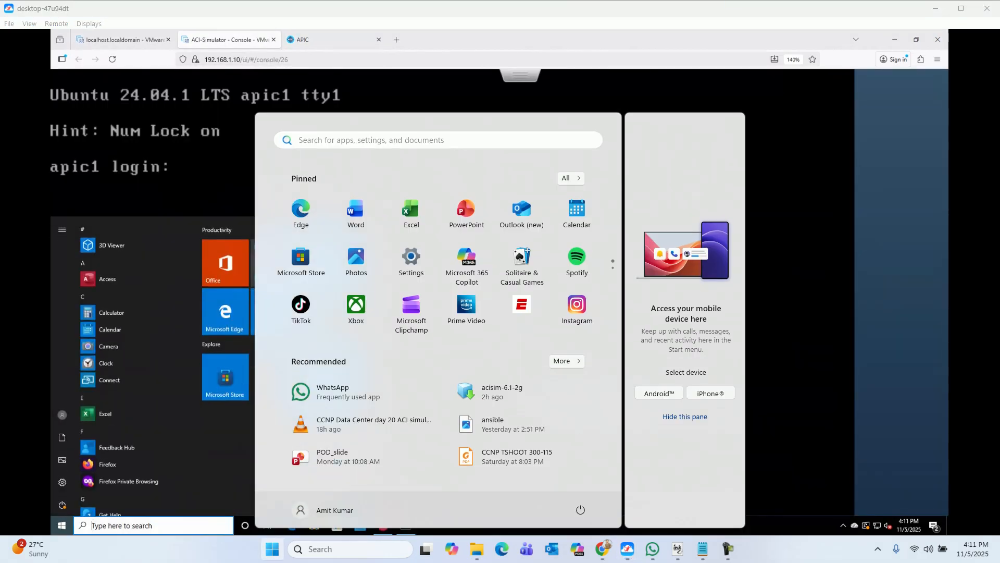
{"action": "left_click", "coordinate": [153, 525]}
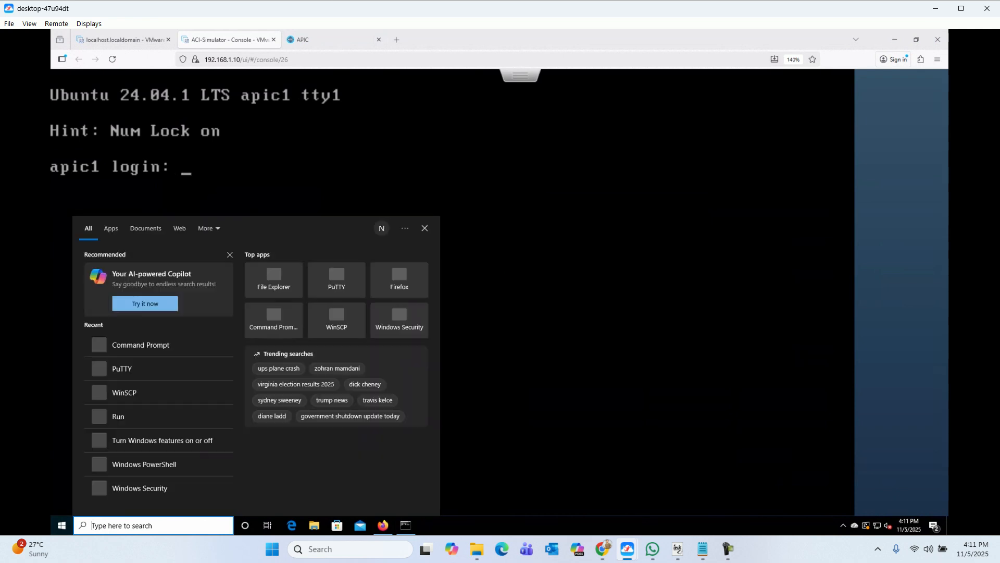
{"action": "type", "text": "putty"}
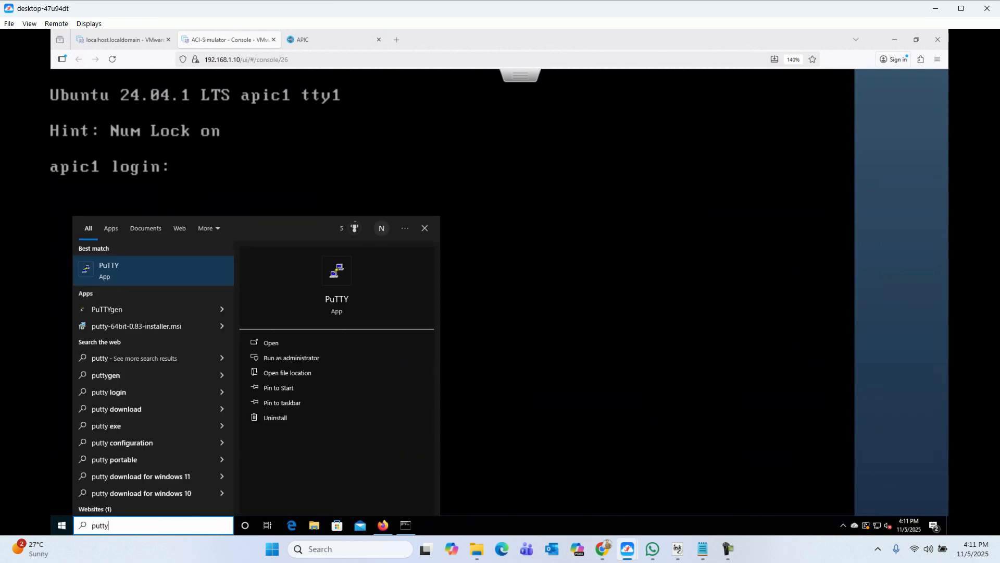
{"action": "key", "text": "Return"}
Step: Open an SSH session to 192.168.1.50 and log in as admin
{"action": "type", "text": "1"}
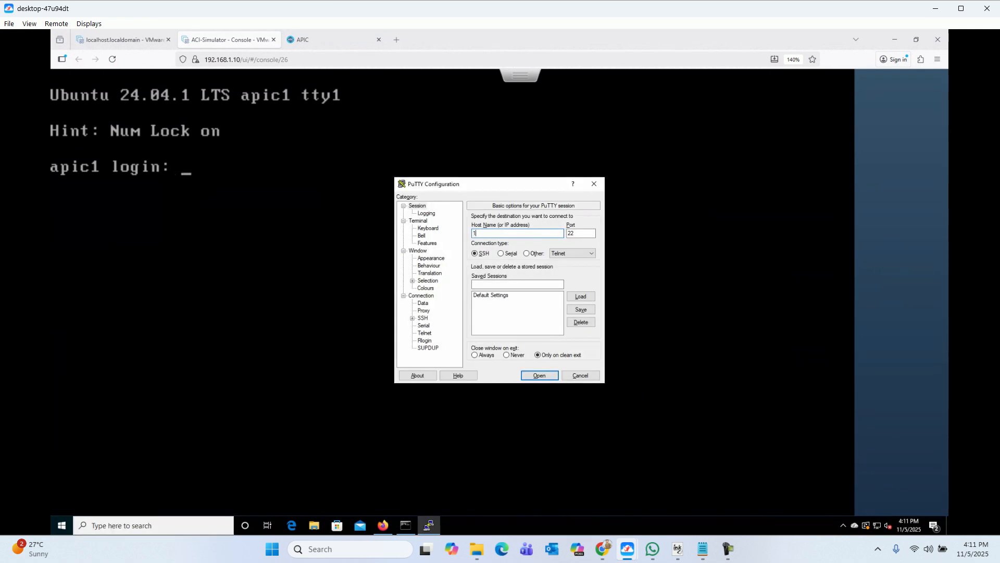
{"action": "type", "text": "92.168.1.50"}
{"action": "key", "text": "Return"}
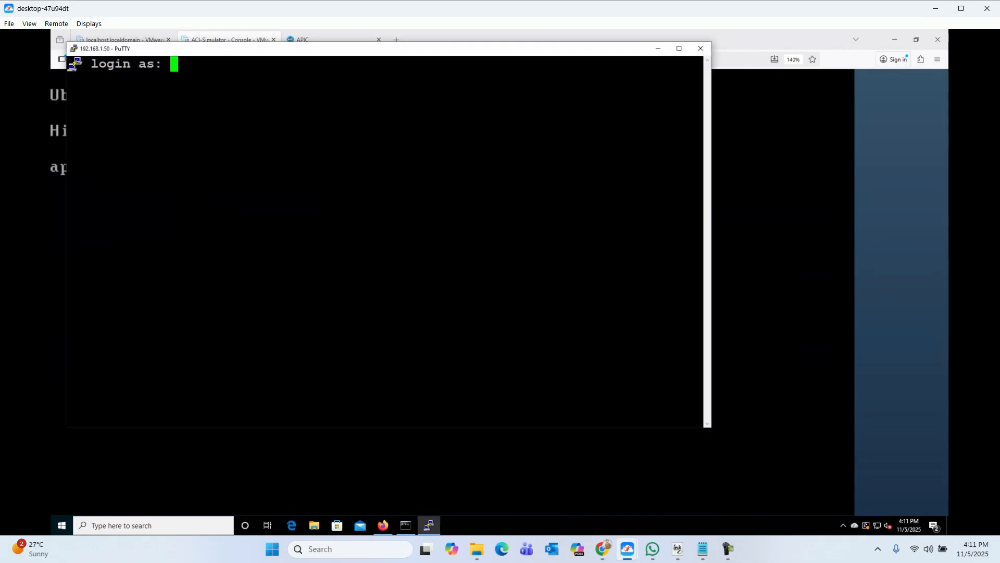
{"action": "type", "text": "admin"}
{"action": "key", "text": "Return"}
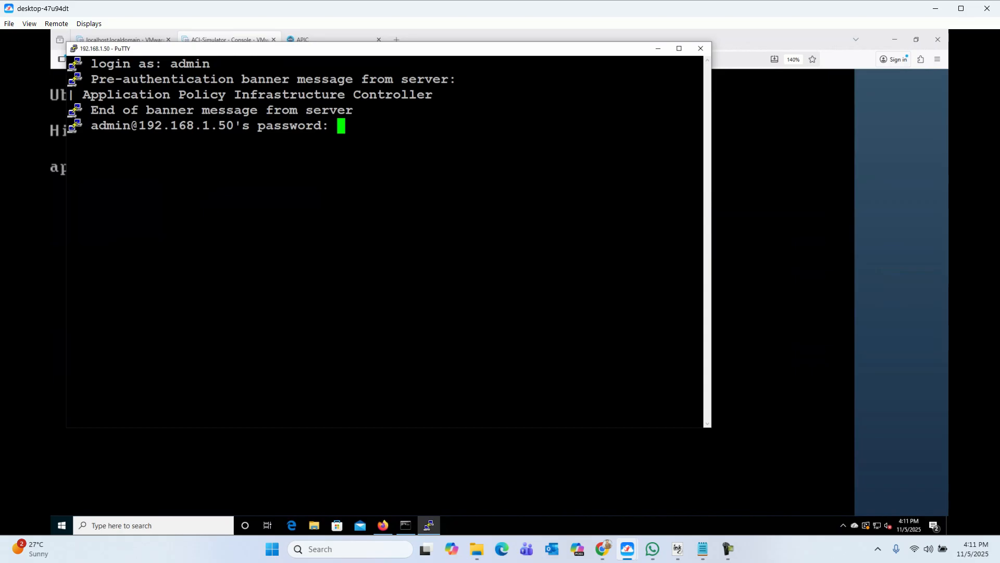
{"action": "key", "text": "Return"}
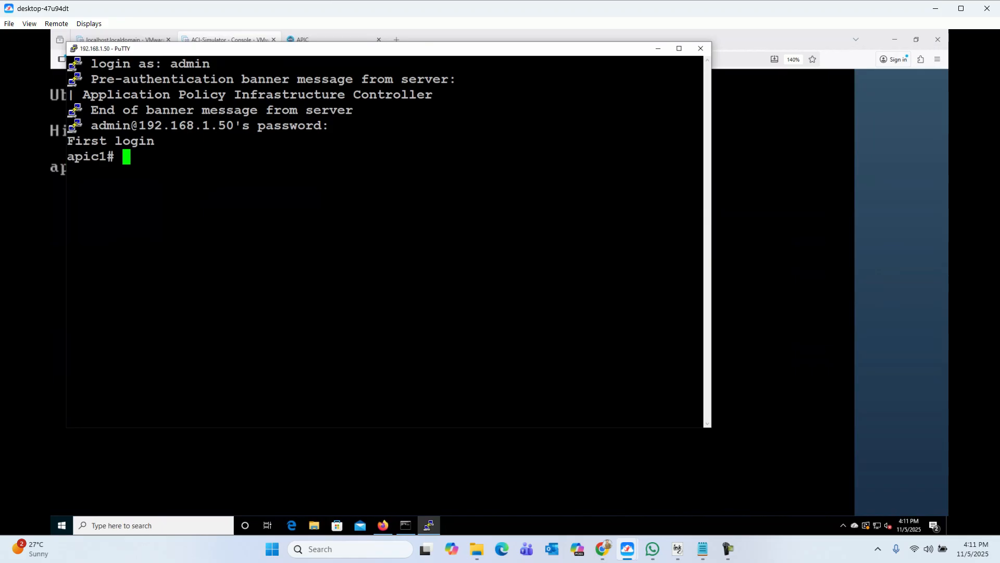
{"action": "key", "text": "Return"}
{"action": "key", "text": "Return"}
{"action": "key", "text": "Return"}
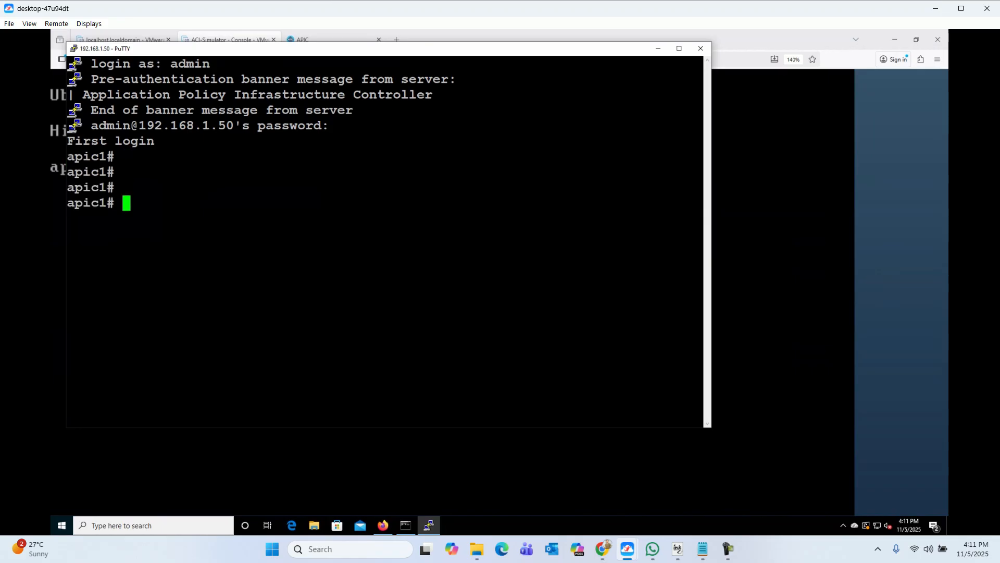
Step: Run show version to confirm apic1 version 6.1(2g), then minimize PuTTY and close the old APIC tab
{"action": "left_click_drag", "start_coordinate": [712, 175], "coordinate": [852, 176]}
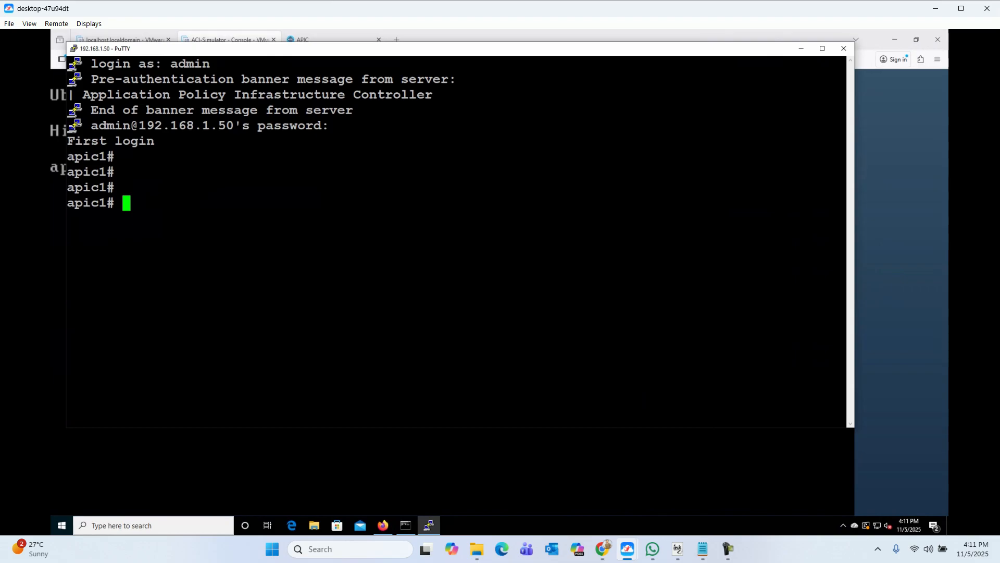
{"action": "type", "text": "show version"}
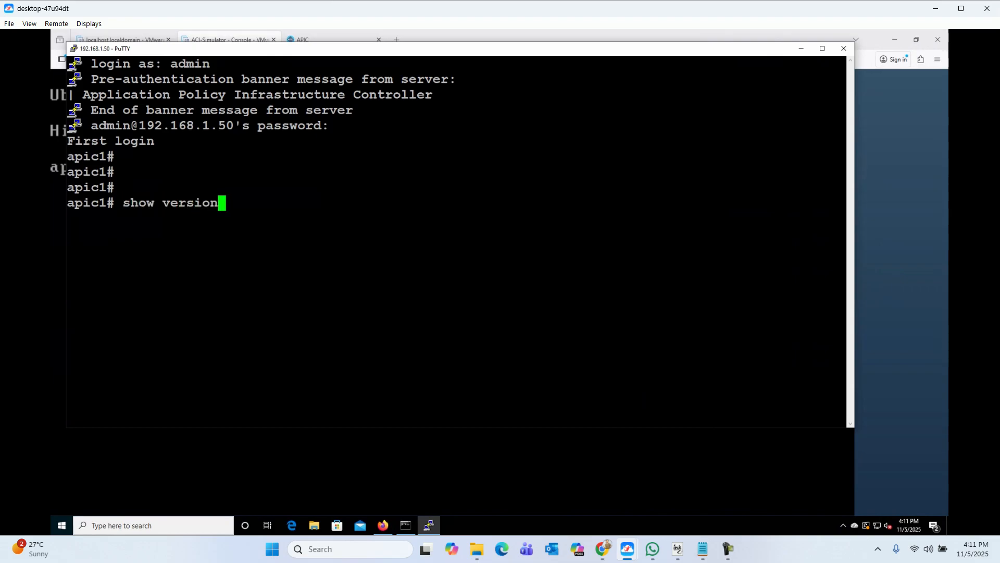
{"action": "key", "text": "Return"}
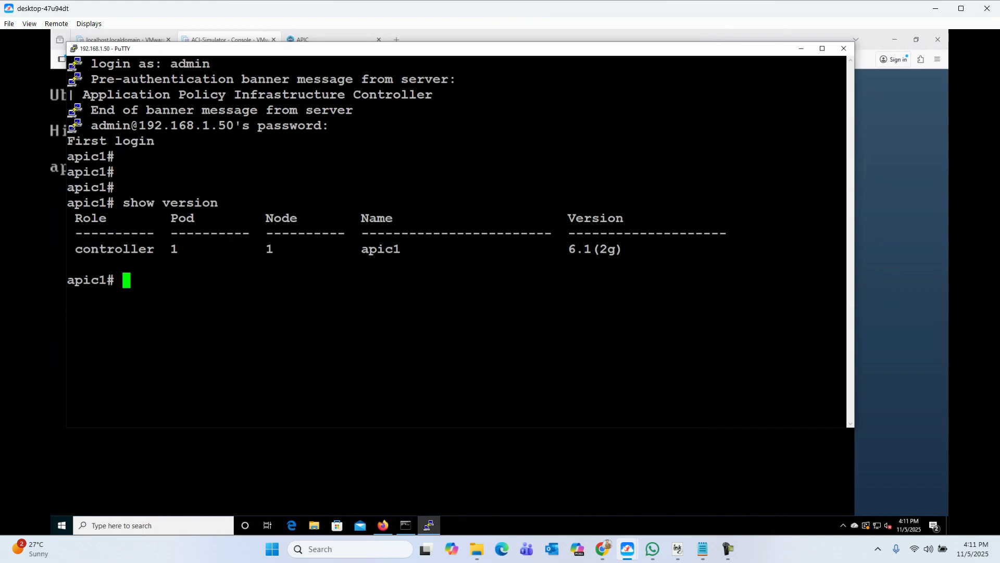
{"action": "left_click_drag", "start_coordinate": [108, 250], "coordinate": [359, 264]}
{"action": "left_click", "coordinate": [360, 264]}
{"action": "left_click_drag", "start_coordinate": [561, 249], "coordinate": [607, 249]}
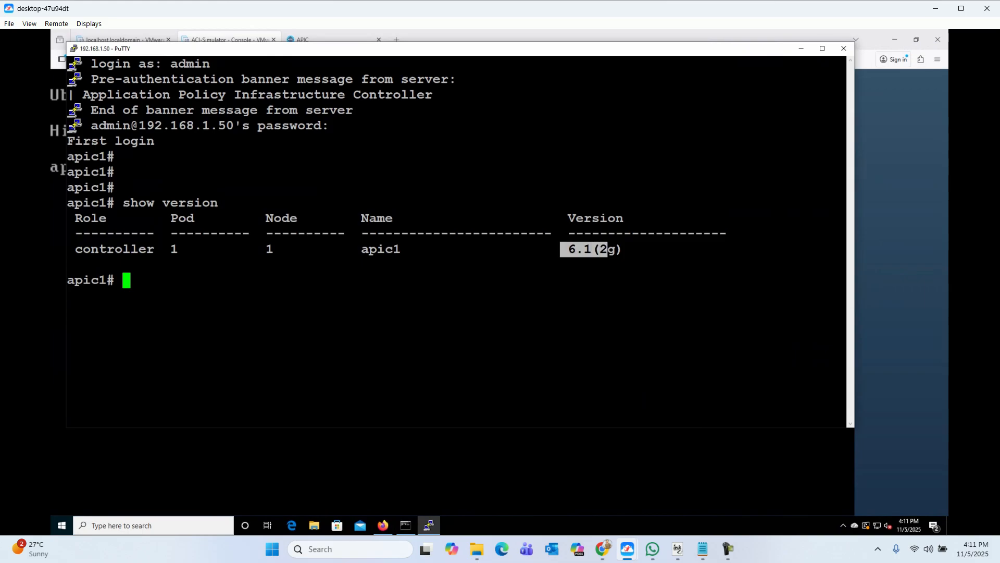
{"action": "left_click", "coordinate": [801, 48]}
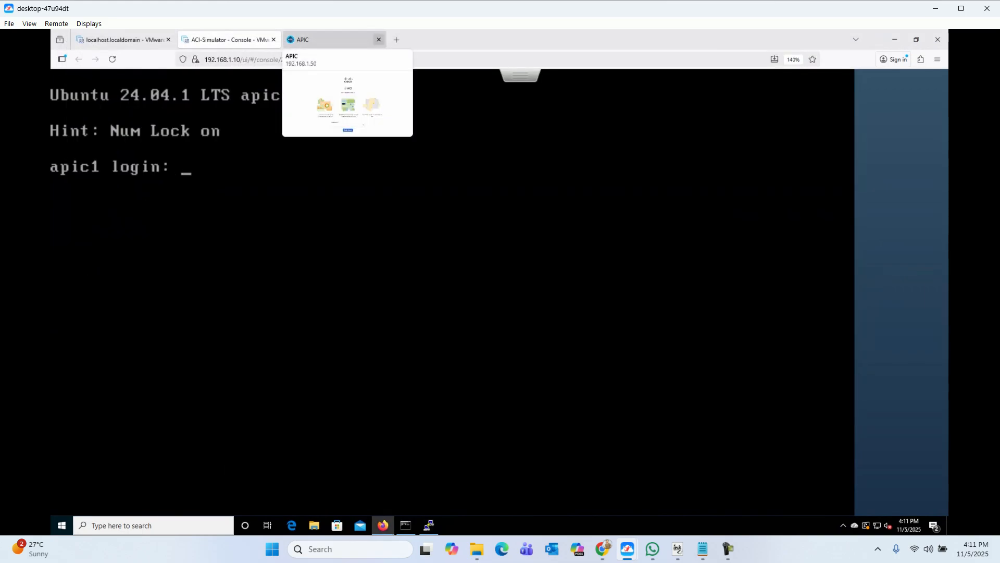
{"action": "left_click", "coordinate": [379, 40]}
{"action": "left_click", "coordinate": [291, 39]}
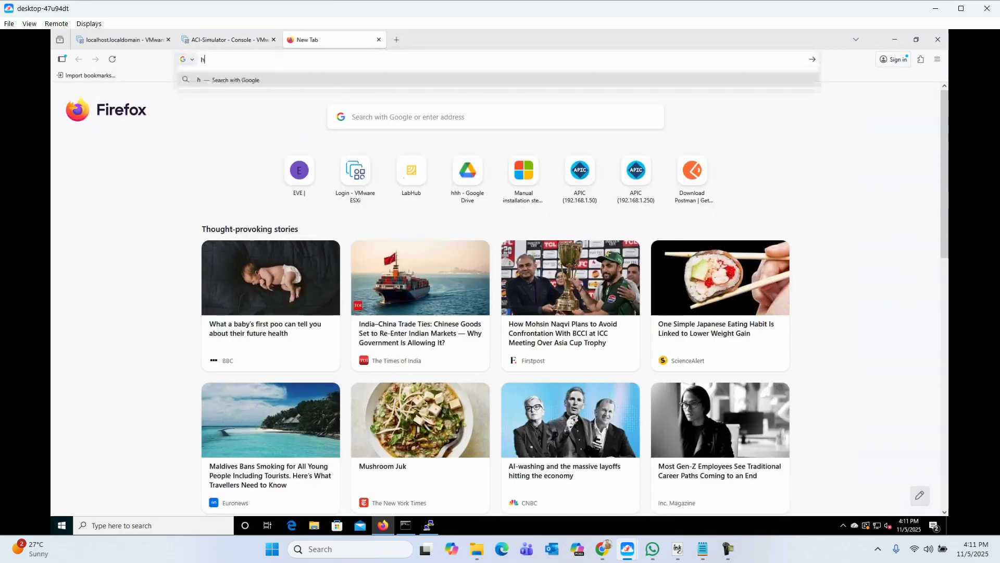
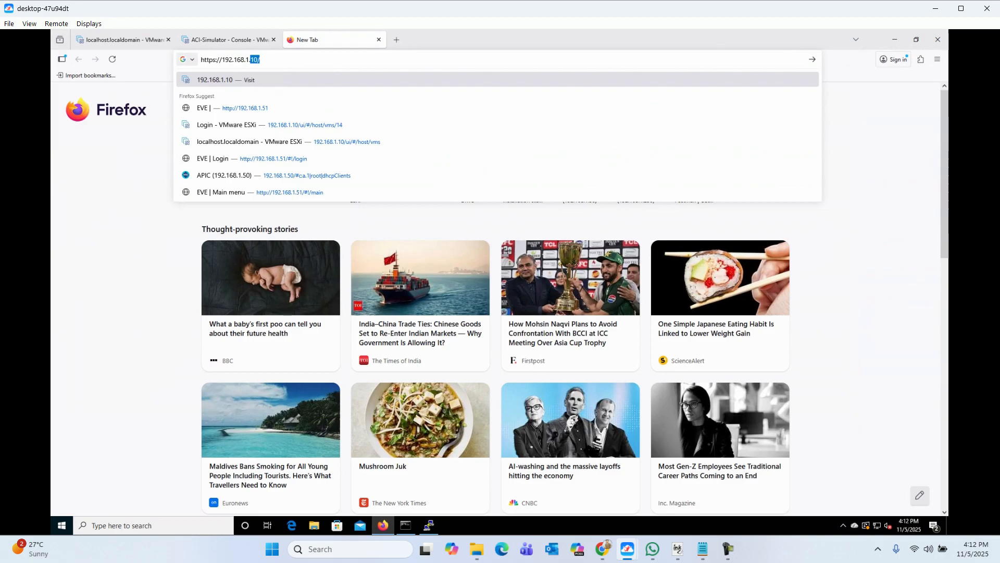
{"action": "key", "text": "Return"}
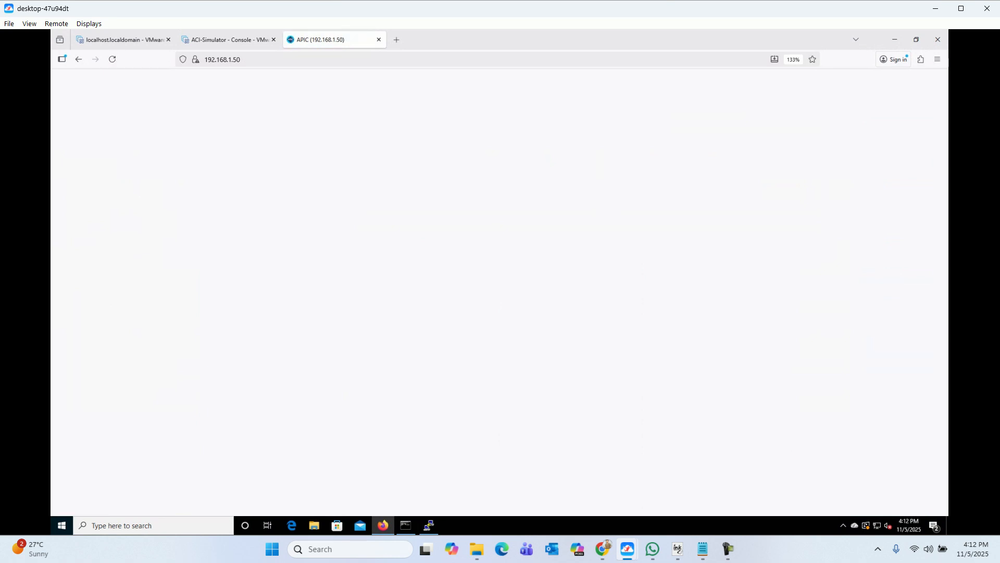
{"action": "key", "text": "Tab"}
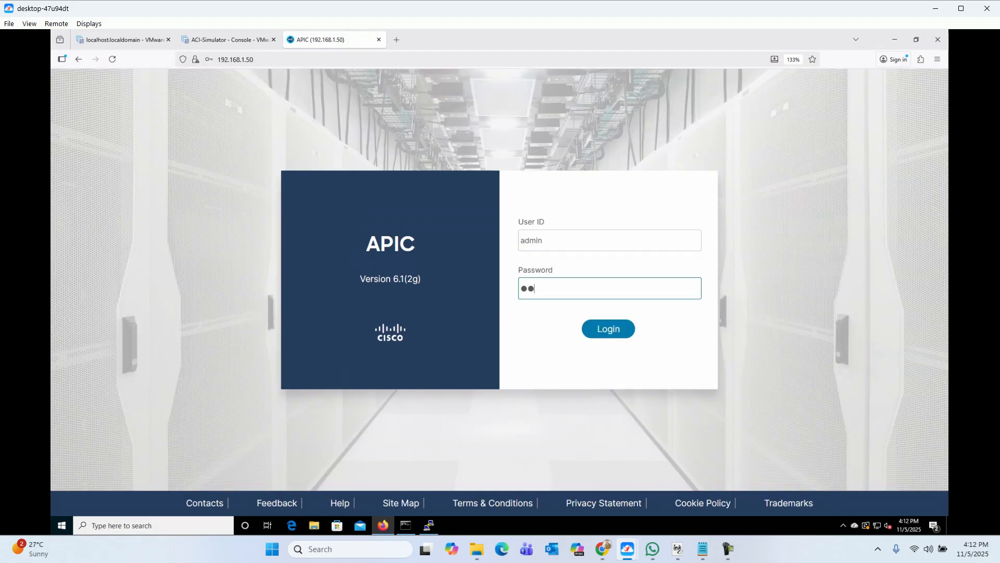
{"action": "key", "text": "Return"}
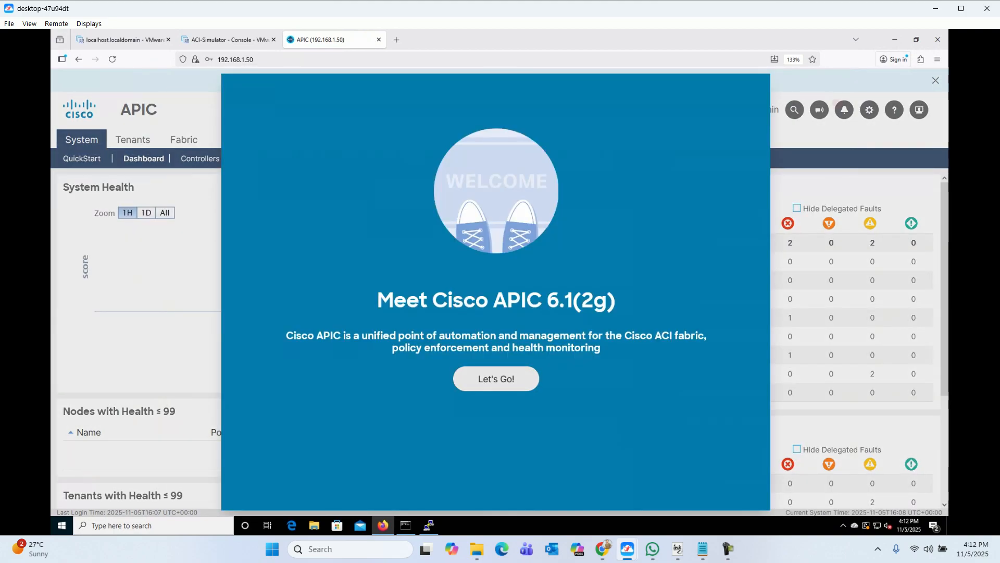
Step: Dismiss the welcome and What's New screens, zoom Firefox to 150%, and scroll to Controller Status
{"action": "left_click", "coordinate": [496, 378]}
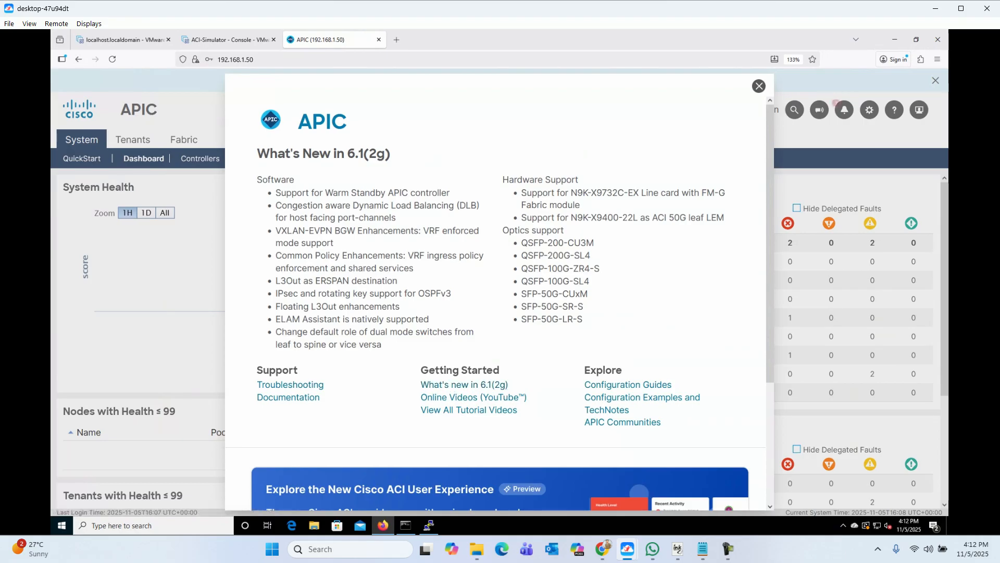
{"action": "scroll", "coordinate": [499, 291], "scroll_direction": "down", "scroll_amount": 3}
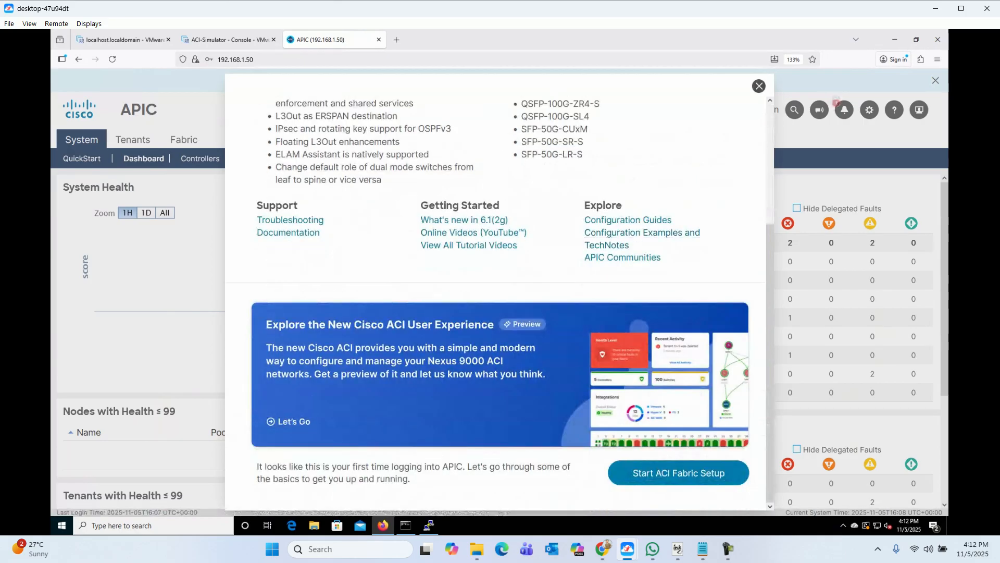
{"action": "left_click", "coordinate": [759, 86]}
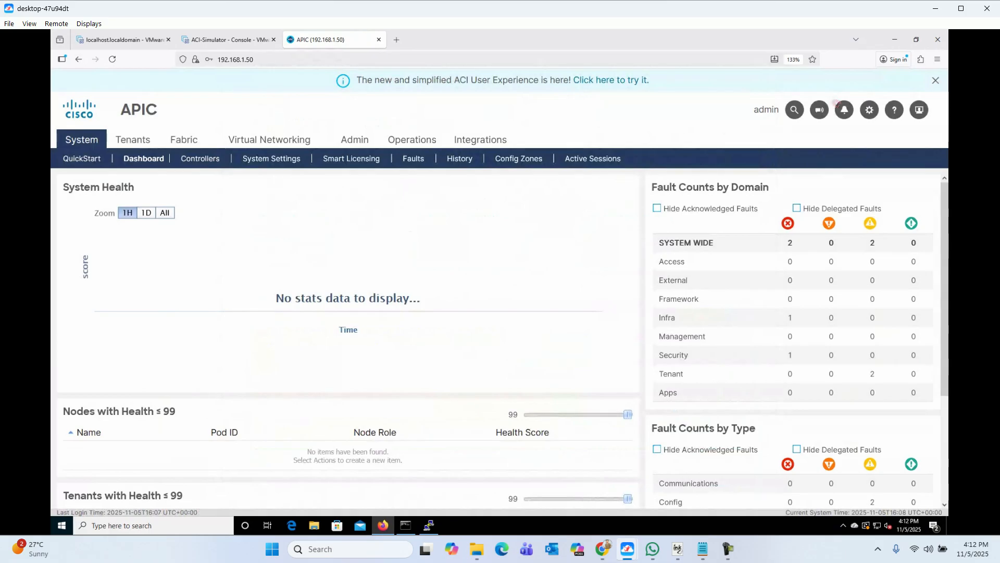
{"action": "left_click", "coordinate": [937, 59]}
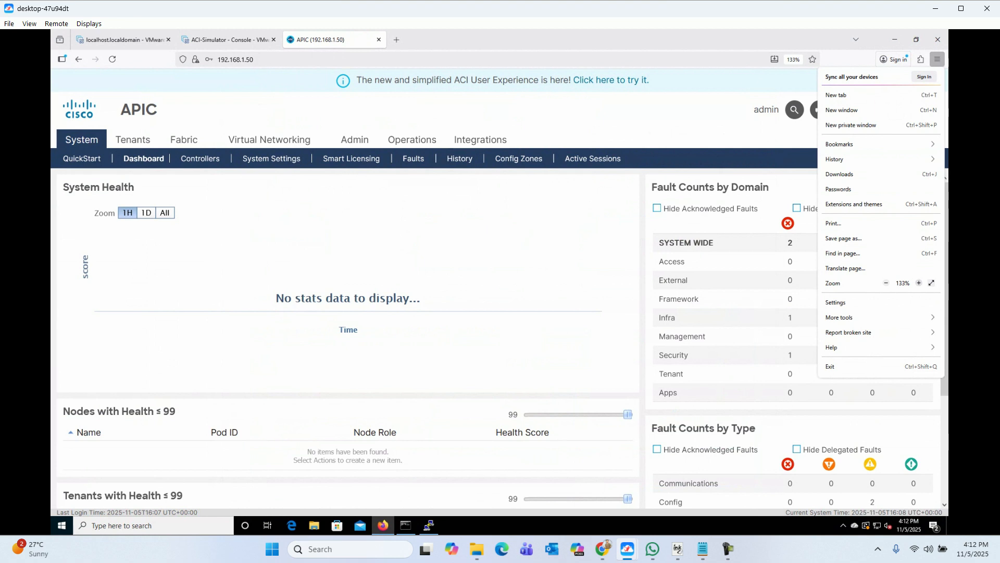
{"action": "left_click", "coordinate": [919, 283]}
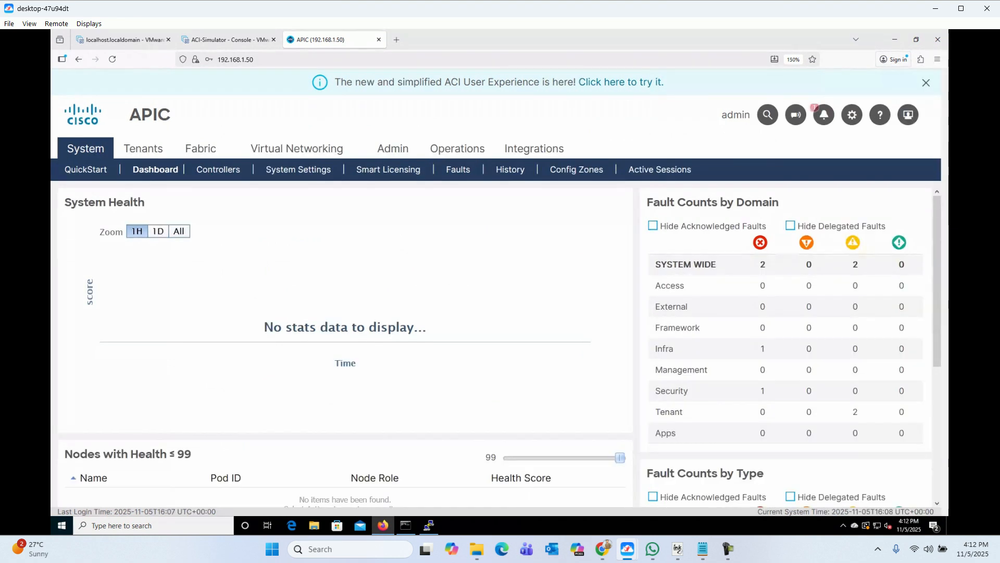
{"action": "scroll", "coordinate": [495, 344], "scroll_direction": "down", "scroll_amount": 5}
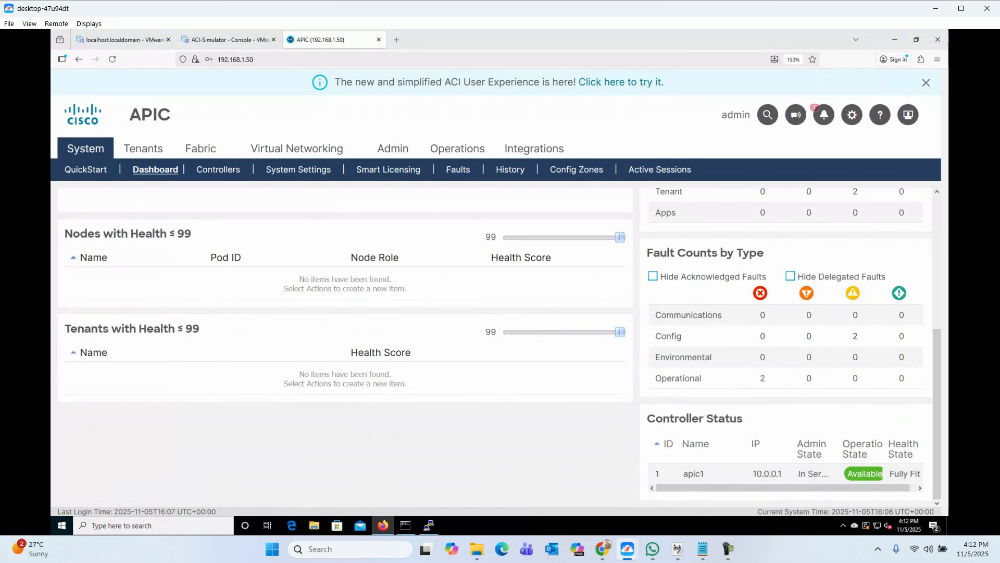
Step: Inspect apic1 (Node-1) under System > Controllers, including its Hardware details, then go to Fabric
{"action": "left_click", "coordinate": [218, 170]}
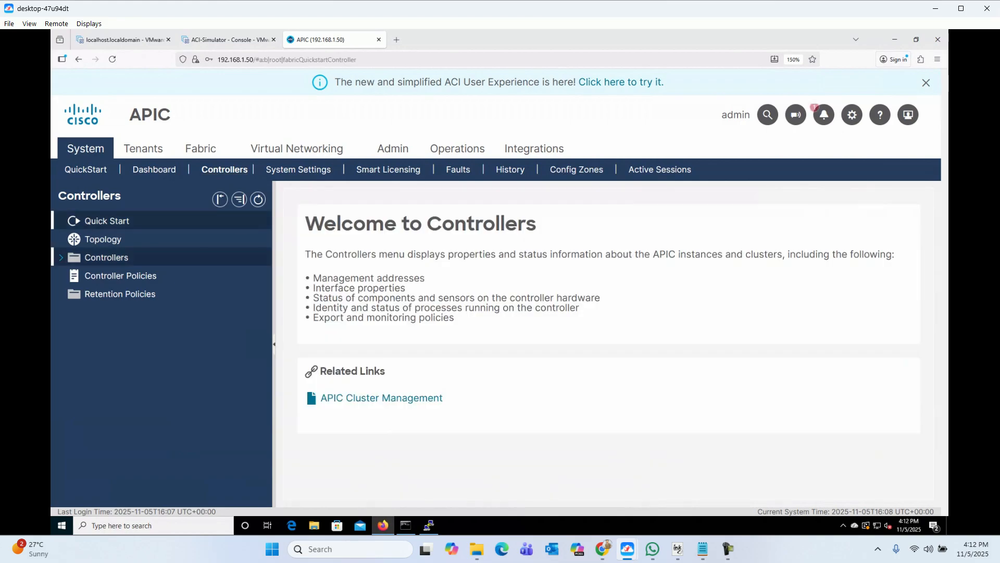
{"action": "left_click", "coordinate": [61, 258]}
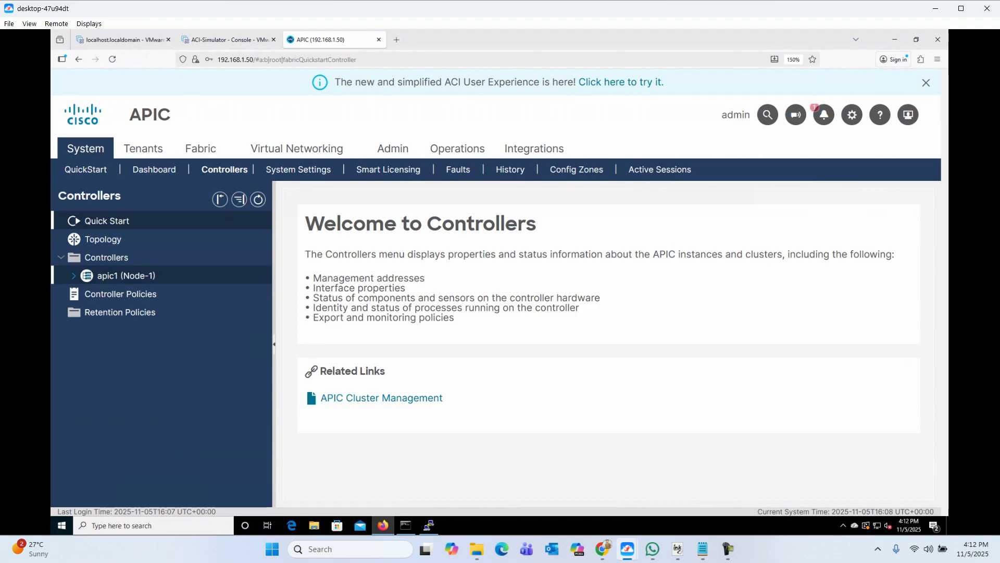
{"action": "left_click", "coordinate": [126, 275]}
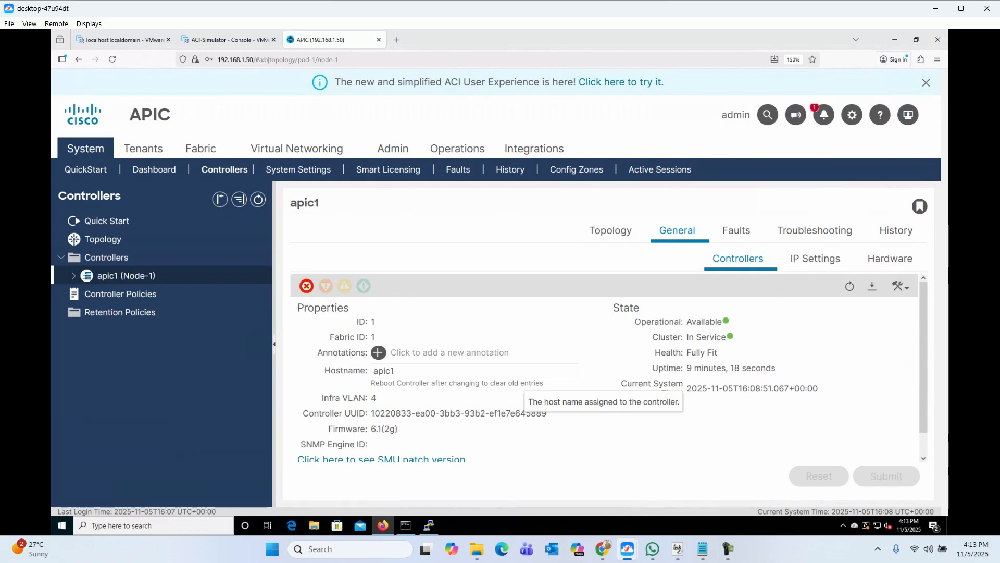
{"action": "left_click", "coordinate": [889, 258]}
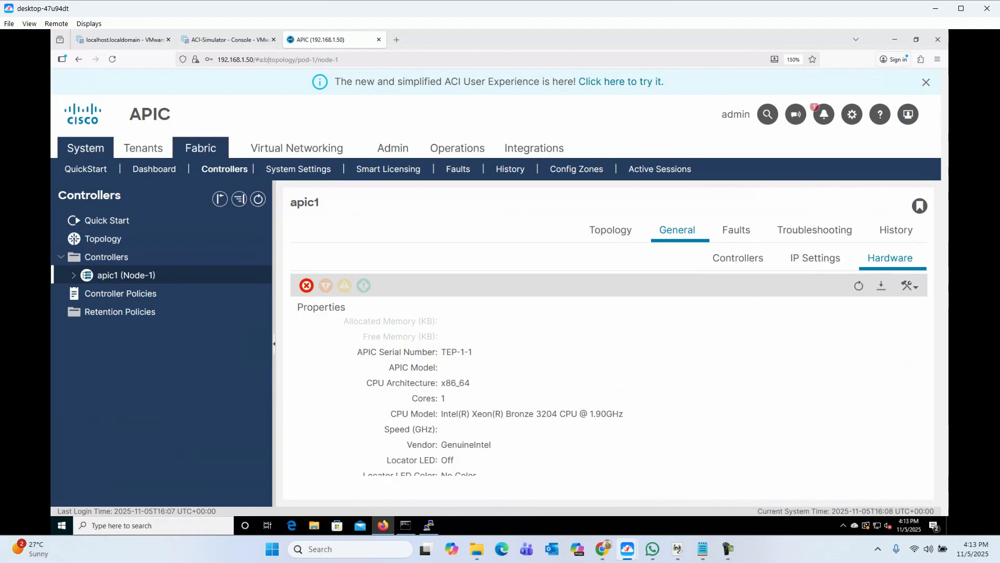
{"action": "left_click", "coordinate": [200, 148]}
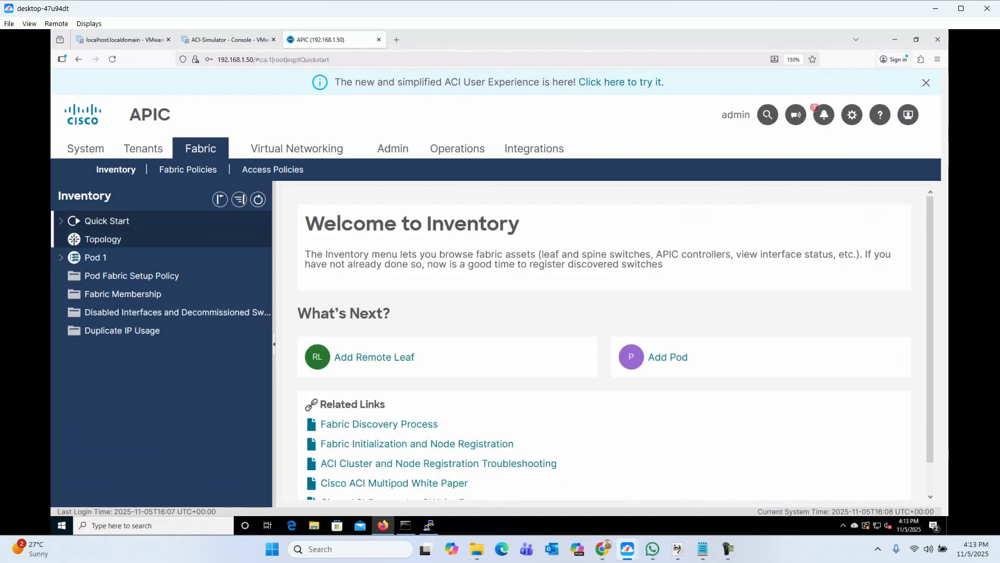
Step: In Fabric Membership's pending registrations, start registering the TEP-1-101 node
{"action": "left_click", "coordinate": [123, 294]}
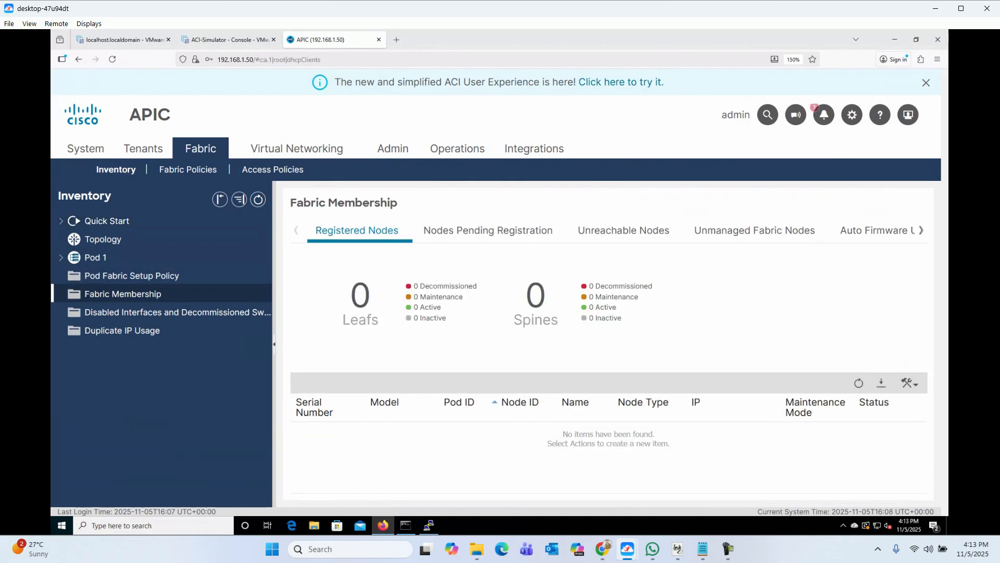
{"action": "left_click", "coordinate": [488, 230]}
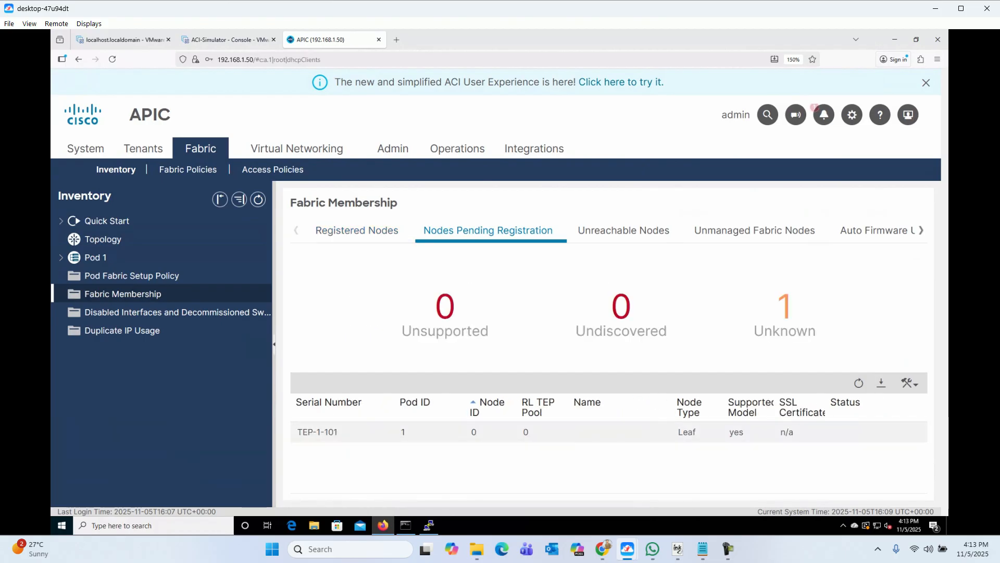
{"action": "left_click", "coordinate": [490, 432]}
{"action": "right_click", "coordinate": [330, 432]}
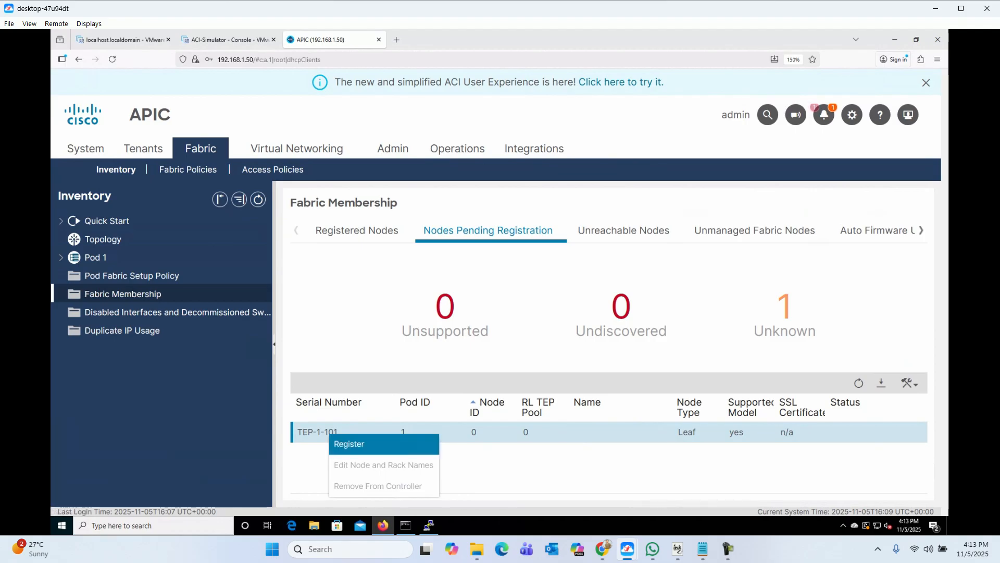
{"action": "left_click", "coordinate": [349, 444]}
Step: Register it with Node ID 101, name leaf101 and role Leaf
{"action": "left_click", "coordinate": [489, 245]}
{"action": "key", "text": "BackSpace"}
{"action": "type", "text": "101"}
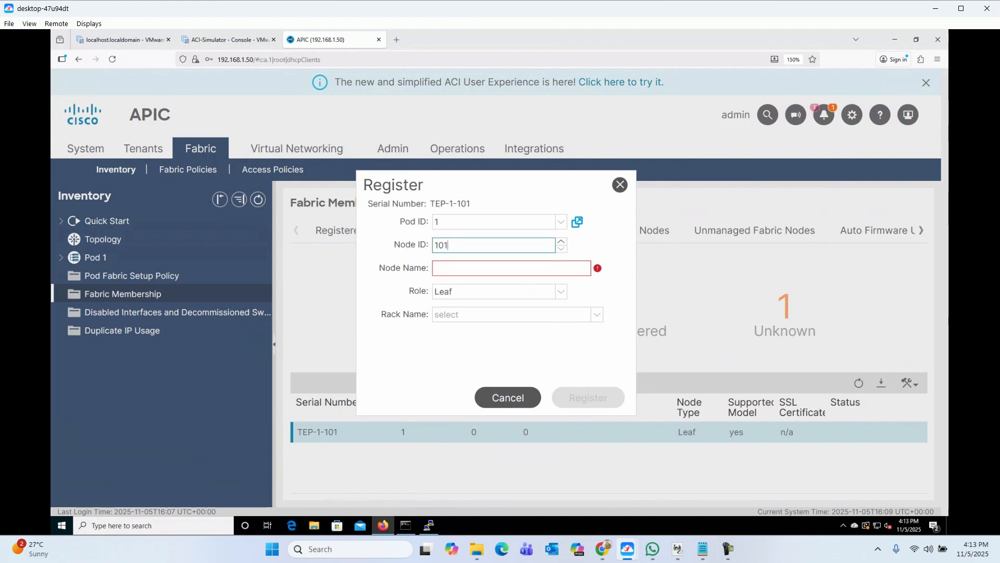
{"action": "key", "text": "Tab"}
{"action": "type", "text": "leaf101"}
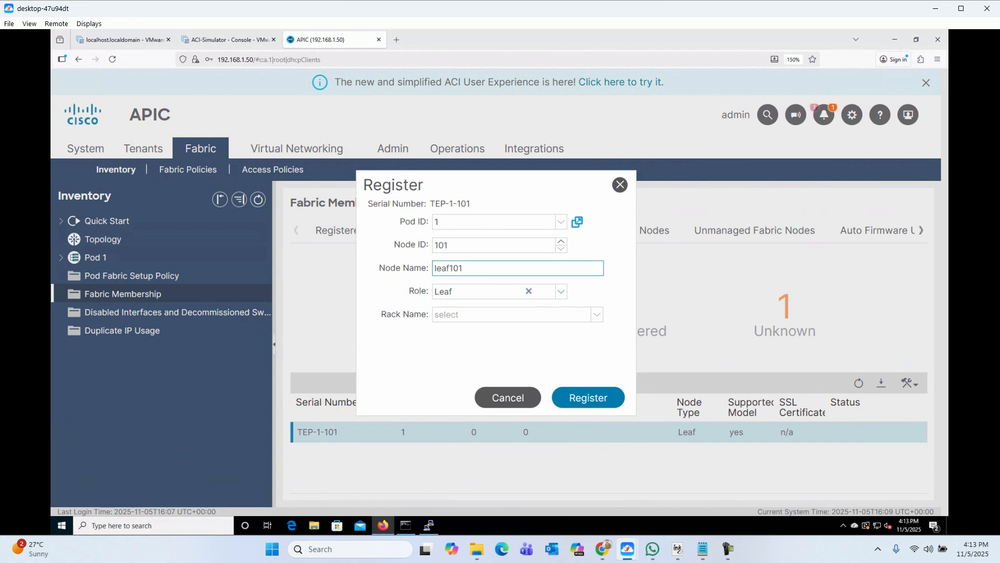
{"action": "left_click", "coordinate": [561, 292]}
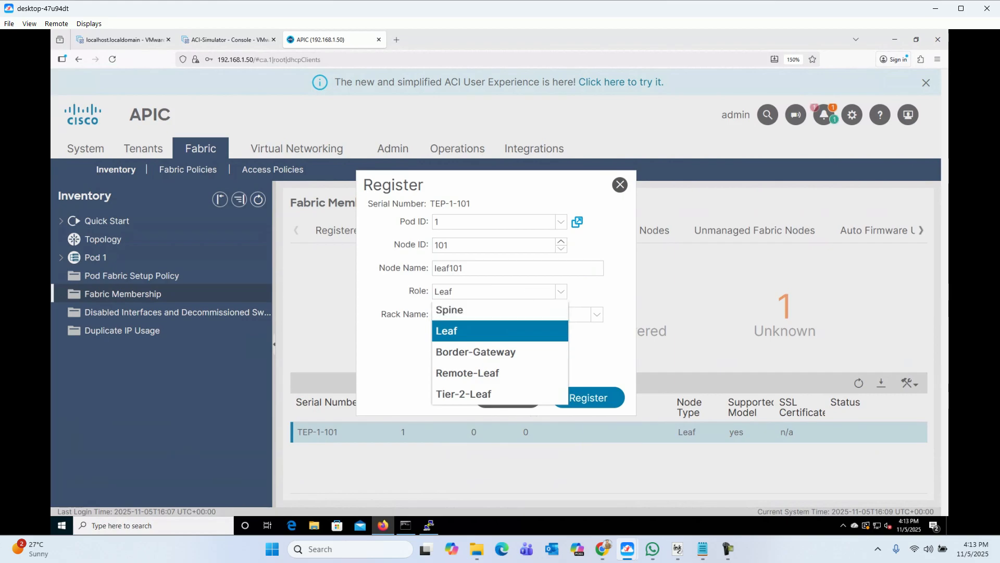
{"action": "left_click", "coordinate": [469, 330]}
{"action": "left_click", "coordinate": [588, 398]}
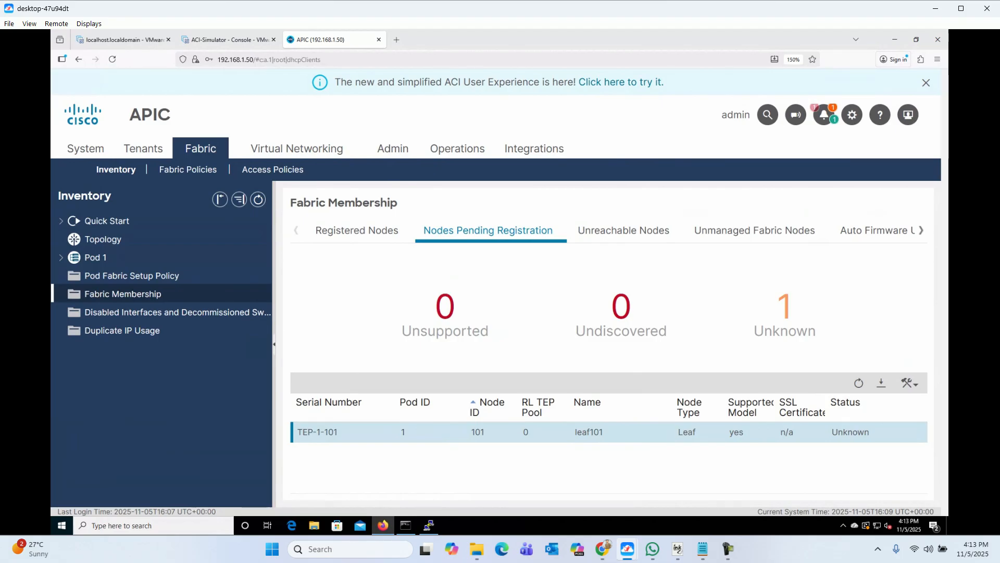
Step: Recheck Registered Nodes and refresh pending nodes until leaf101 (TEP-1-101) shows Active at 10.0.240.32/32
{"action": "left_click", "coordinate": [357, 230]}
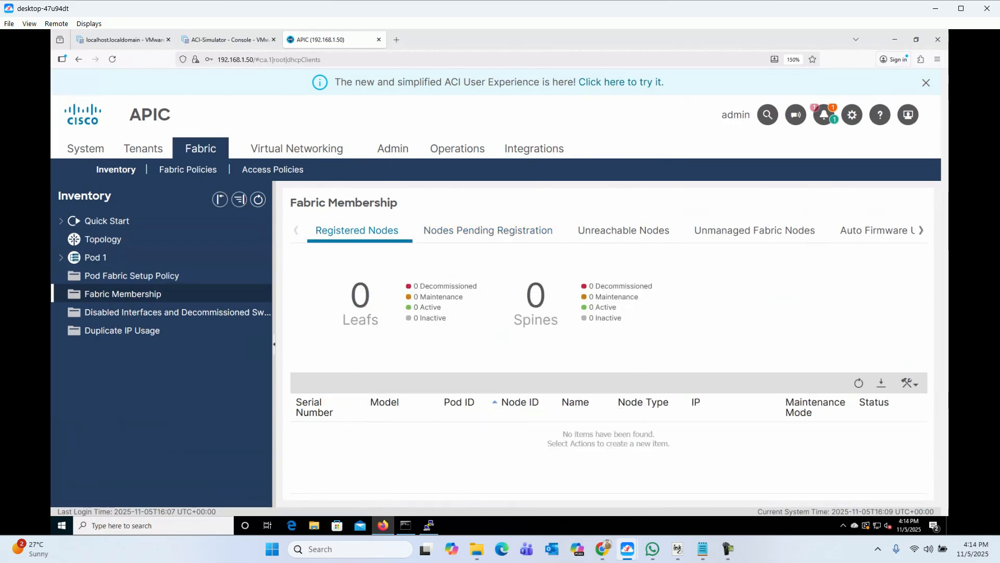
{"action": "left_click", "coordinate": [488, 230]}
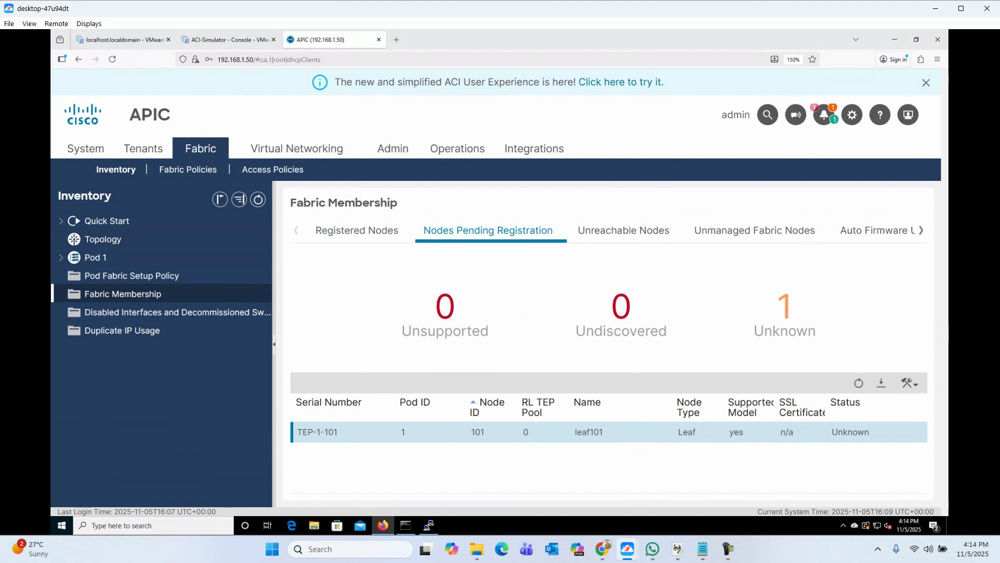
{"action": "left_click", "coordinate": [357, 230]}
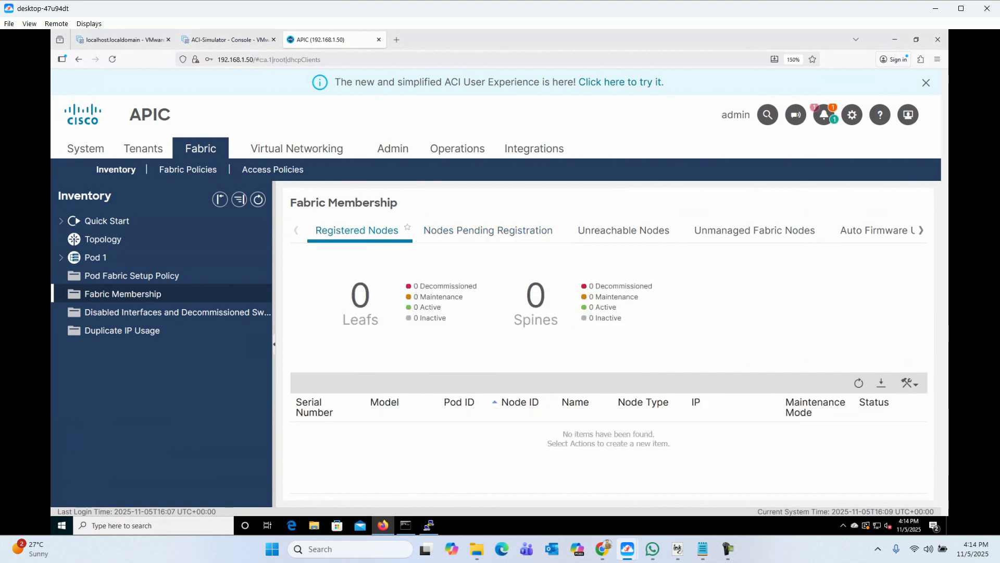
{"action": "left_click", "coordinate": [488, 230]}
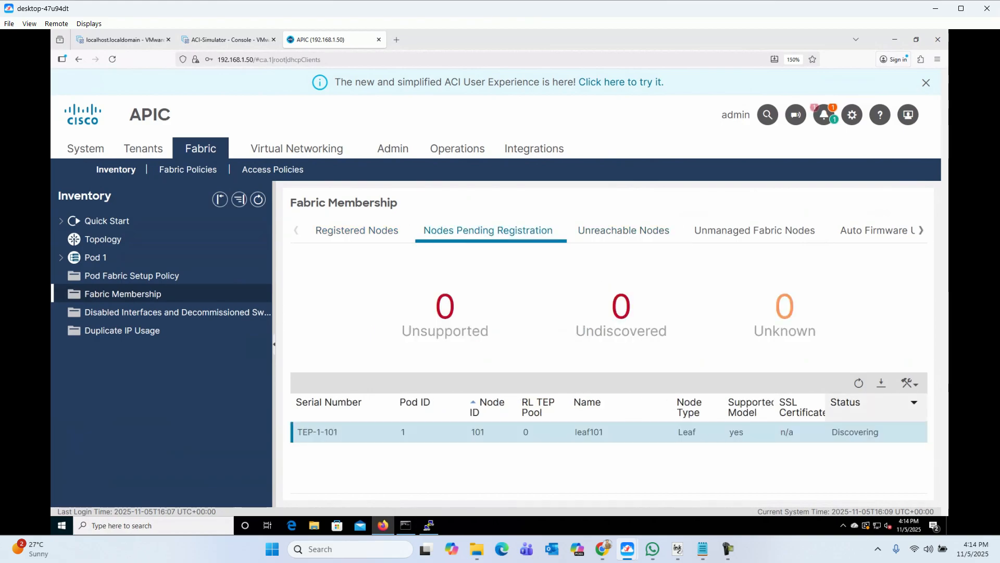
{"action": "left_click", "coordinate": [858, 383]}
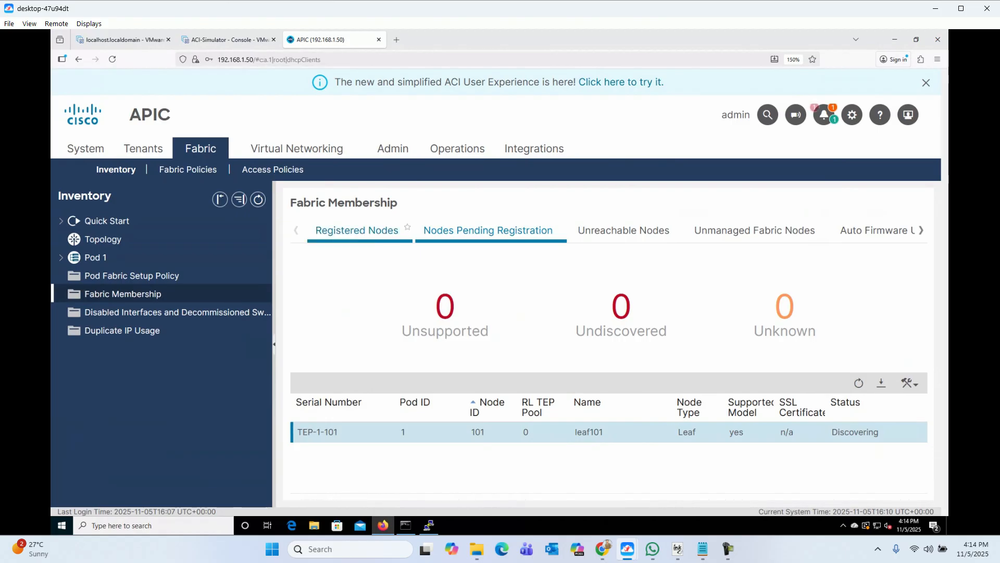
{"action": "left_click", "coordinate": [357, 230]}
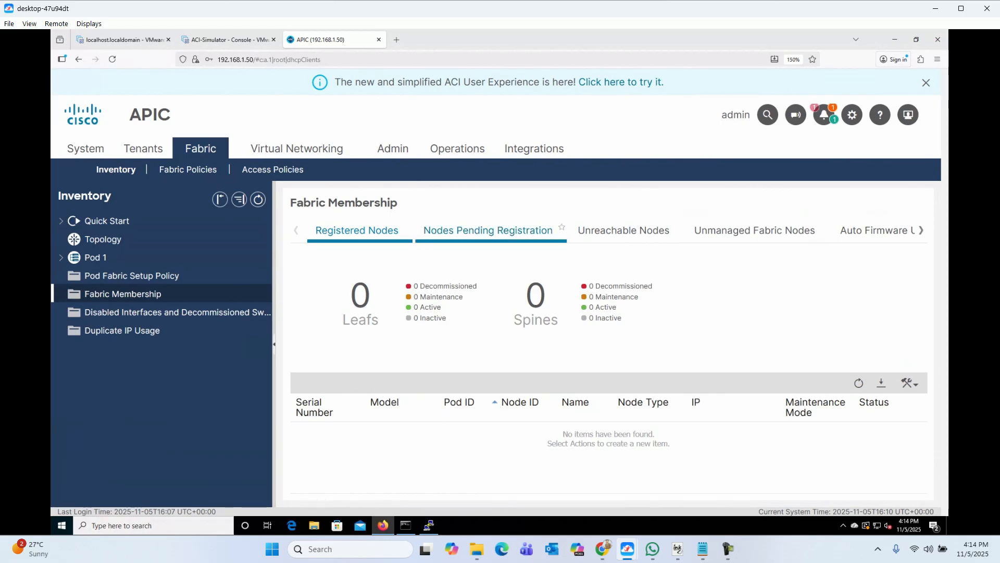
{"action": "left_click", "coordinate": [488, 230]}
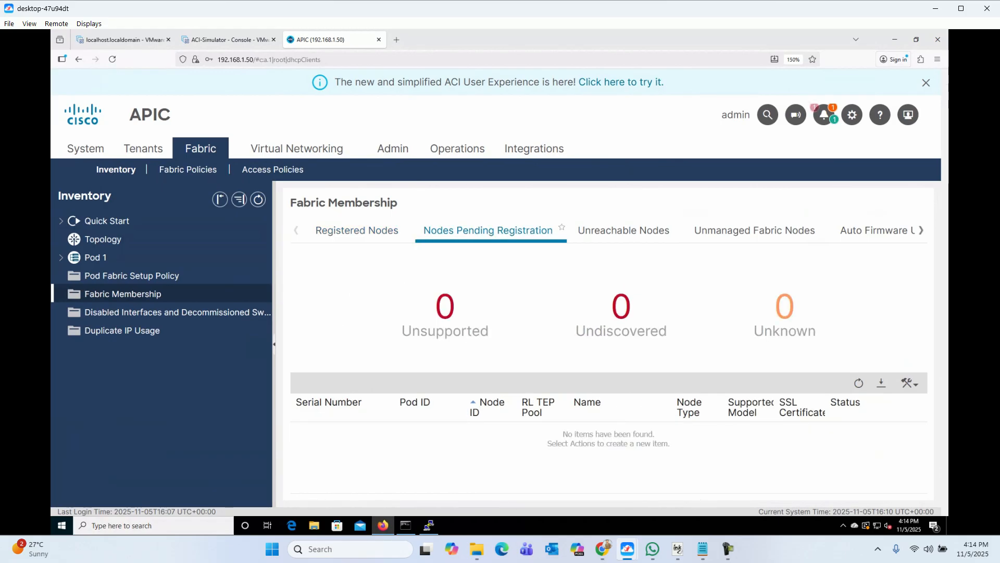
{"action": "left_click", "coordinate": [406, 228]}
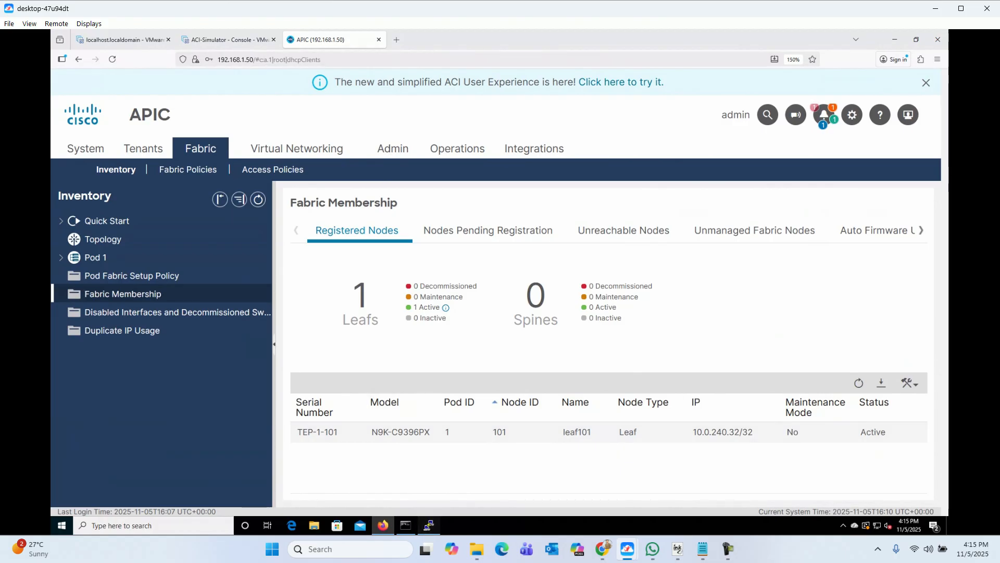
{"action": "left_click", "coordinate": [428, 525]}
{"action": "left_click", "coordinate": [416, 334]}
{"action": "key", "text": "Up"}
{"action": "key", "text": "Return"}
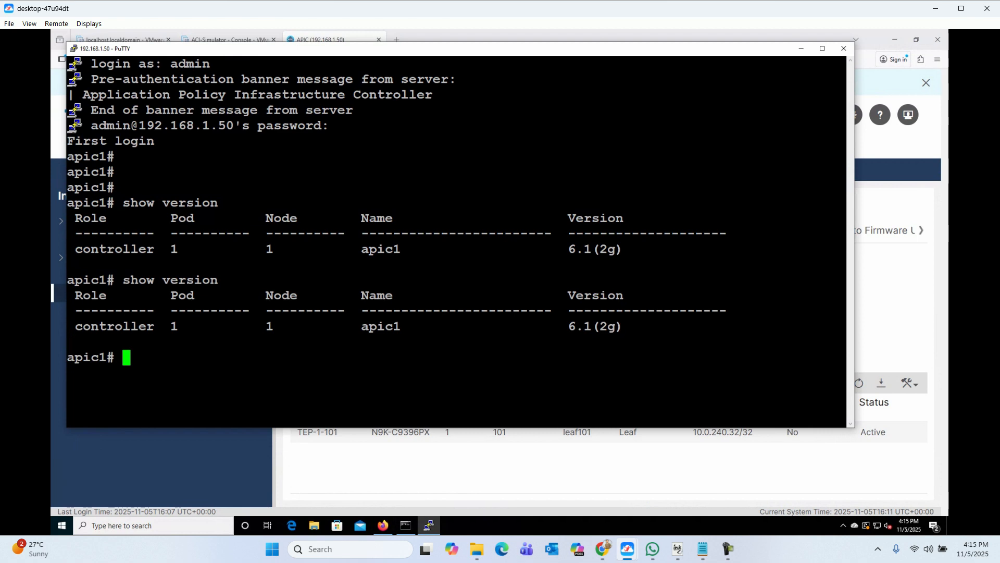
{"action": "key", "text": "Up"}
{"action": "key", "text": "Return"}
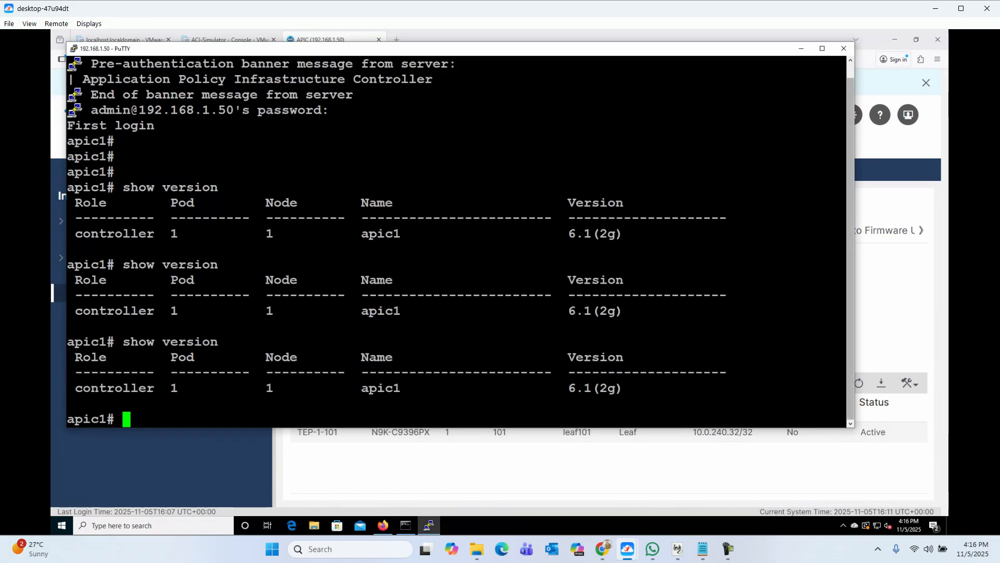
{"action": "key", "text": "alt+Tab"}
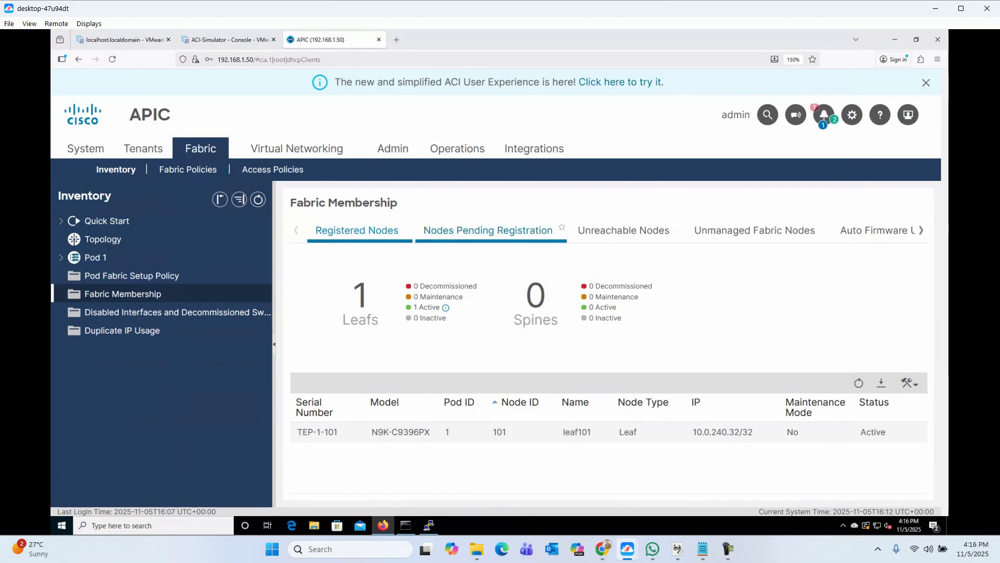
Step: Register pending node TEP-1-103 with Node ID 201 and Node Name spine201
{"action": "left_click", "coordinate": [488, 230]}
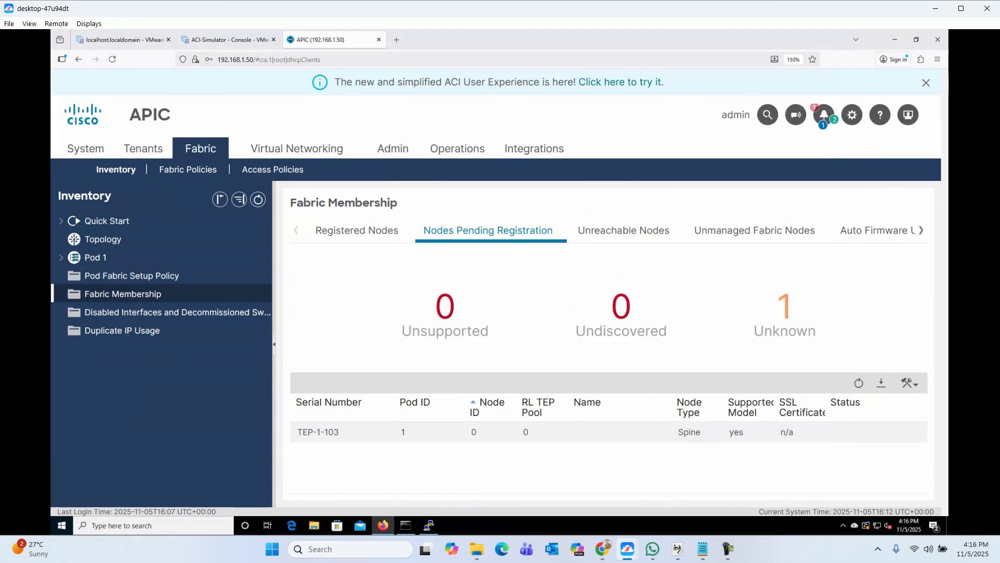
{"action": "left_click", "coordinate": [474, 432]}
{"action": "right_click", "coordinate": [420, 434]}
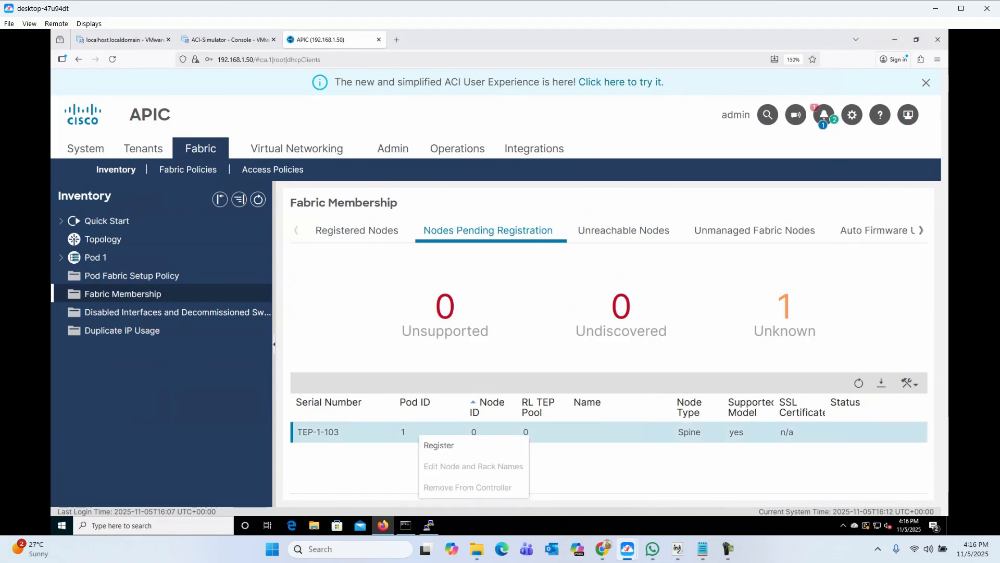
{"action": "left_click", "coordinate": [439, 445]}
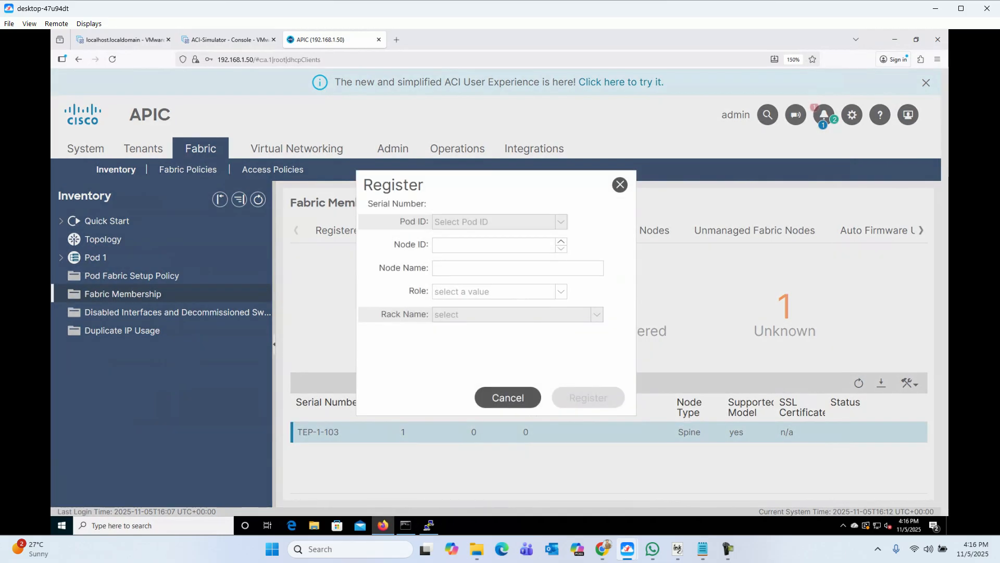
{"action": "key", "text": "BackSpace"}
{"action": "type", "text": "201"}
{"action": "left_click", "coordinate": [459, 268]}
{"action": "type", "text": "spine201"}
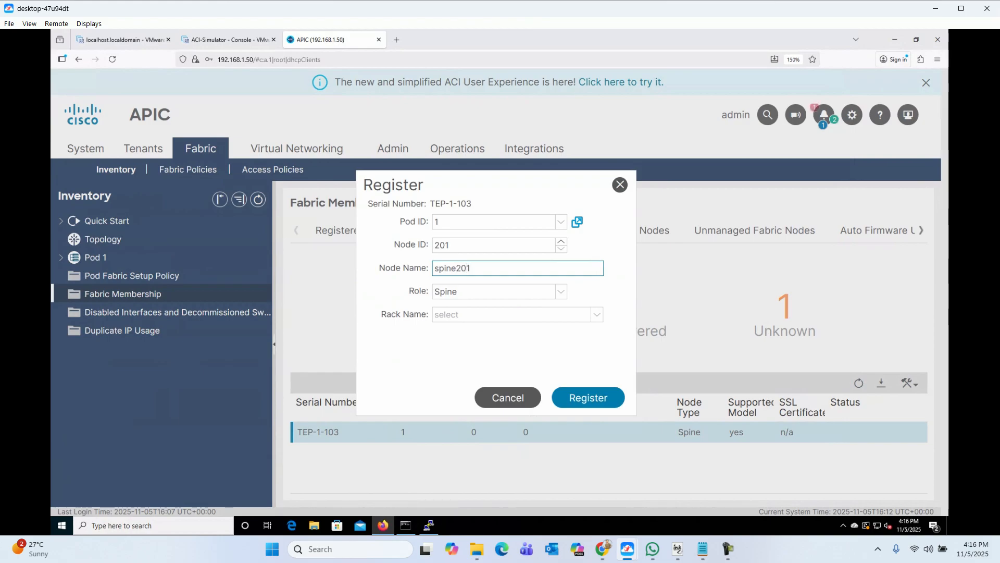
{"action": "left_click", "coordinate": [588, 398]}
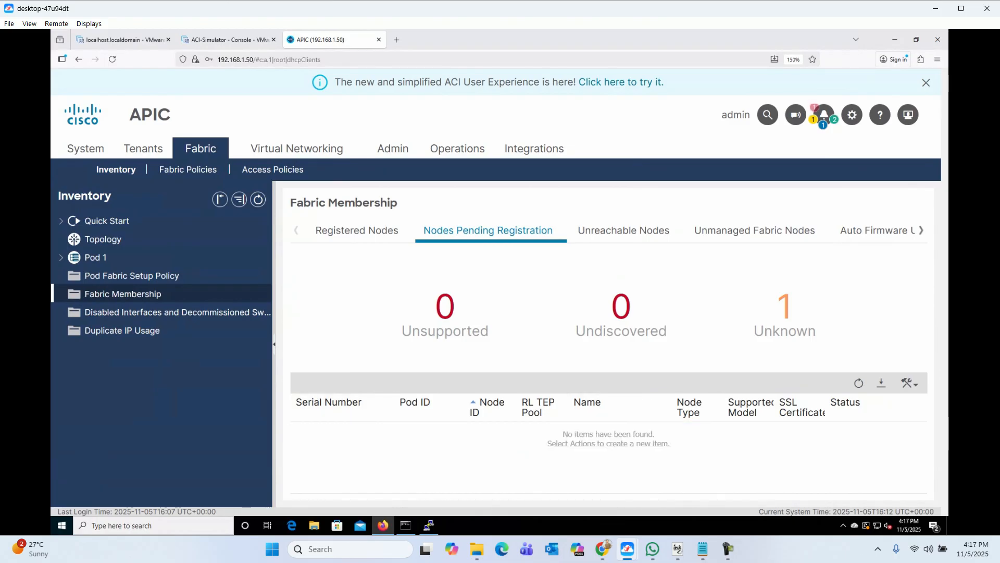
Step: List Registered Nodes with spine201 at 10.0.240.33/32 beside leaf101, and expand Pod 1
{"action": "left_click", "coordinate": [356, 230]}
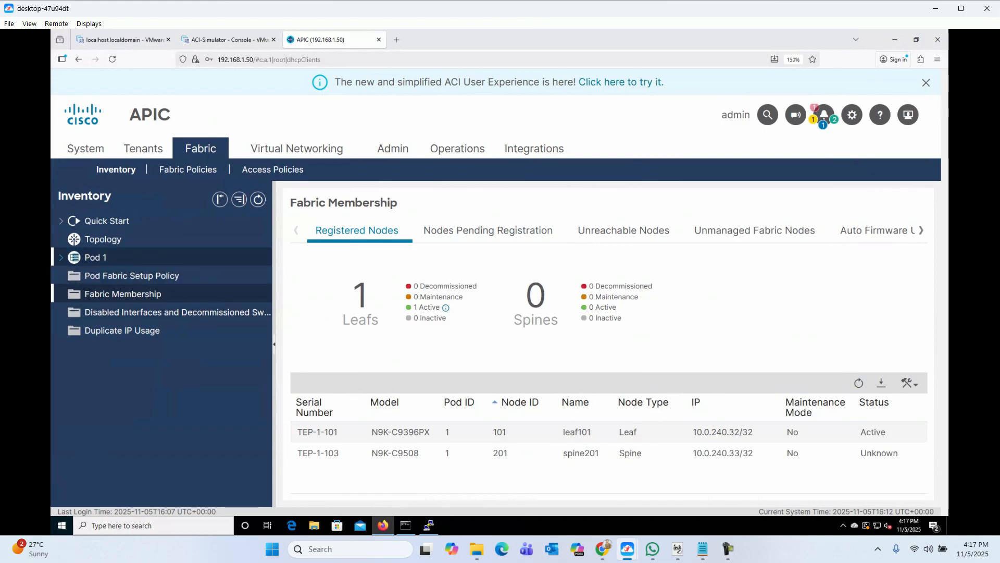
{"action": "left_click", "coordinate": [61, 257]}
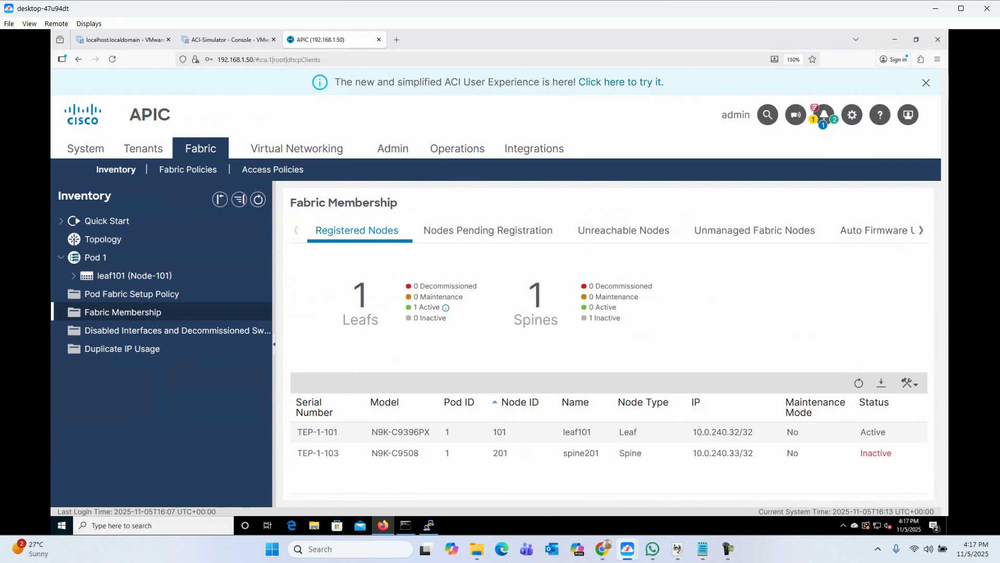
{"action": "left_click", "coordinate": [728, 548]}
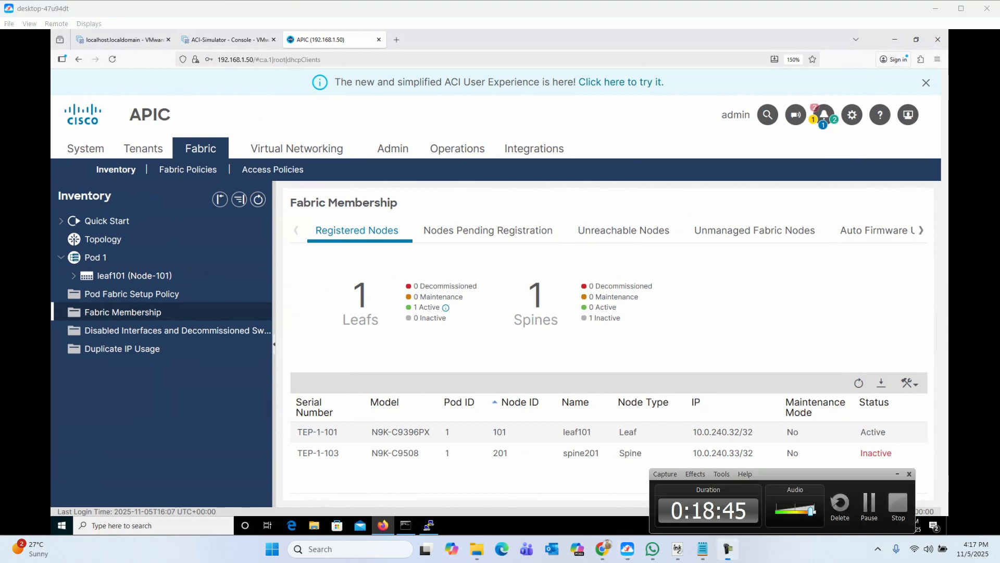